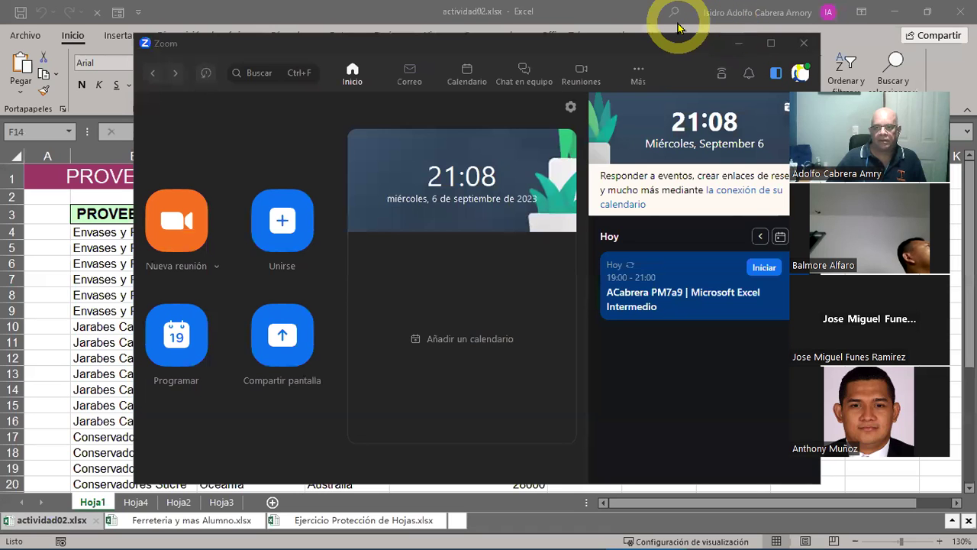
Minimize the Zoom home window to reveal the supplier spreadsheet behind it.
{"action": "left_click", "coordinate": [738, 46]}
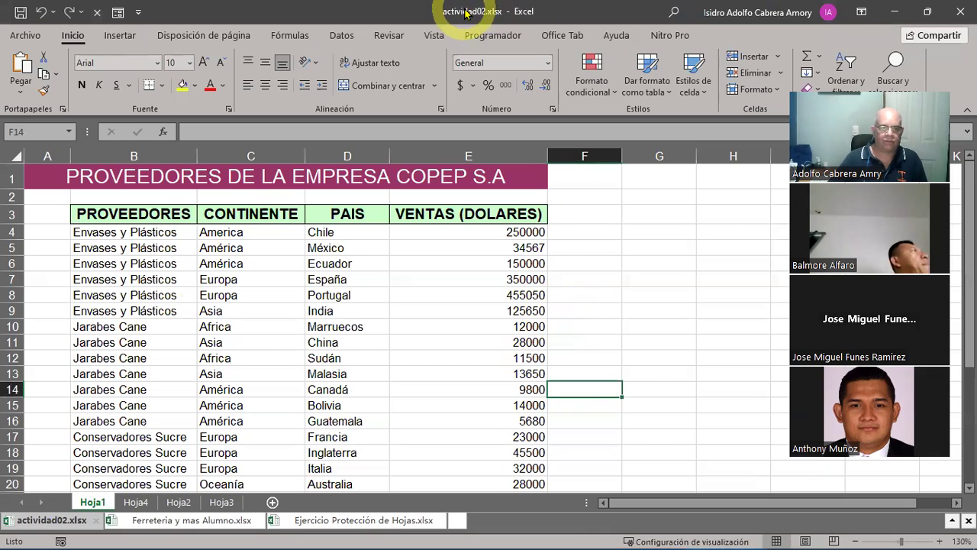
{"action": "left_click_drag", "start_coordinate": [336, 297], "coordinate": [338, 287]}
{"action": "left_click", "coordinate": [340, 290]}
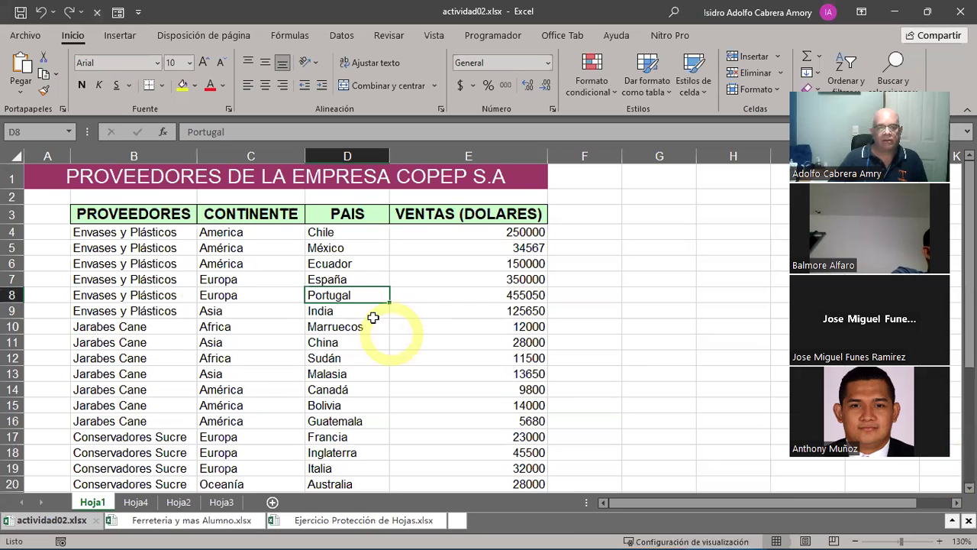
{"action": "left_click", "coordinate": [87, 178]}
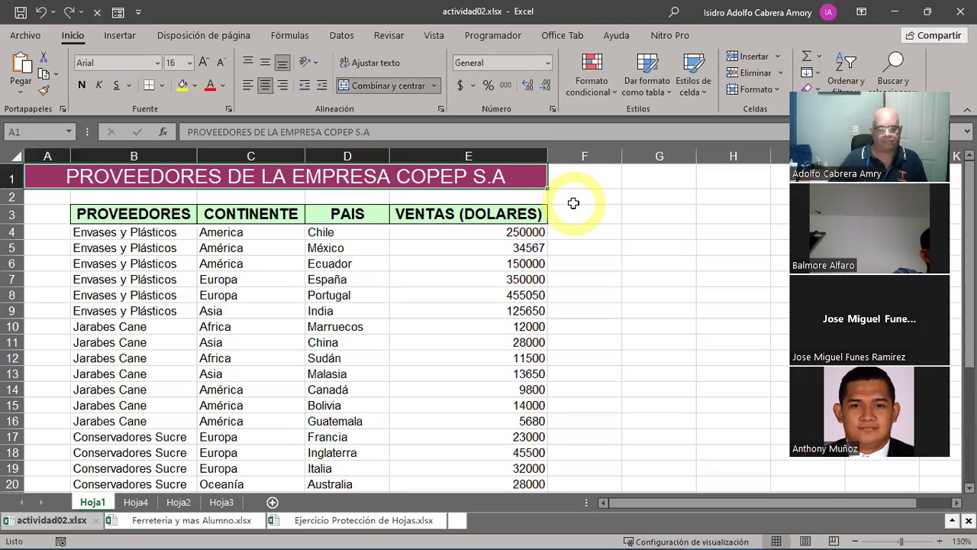
{"action": "left_click_drag", "start_coordinate": [142, 217], "coordinate": [490, 213]}
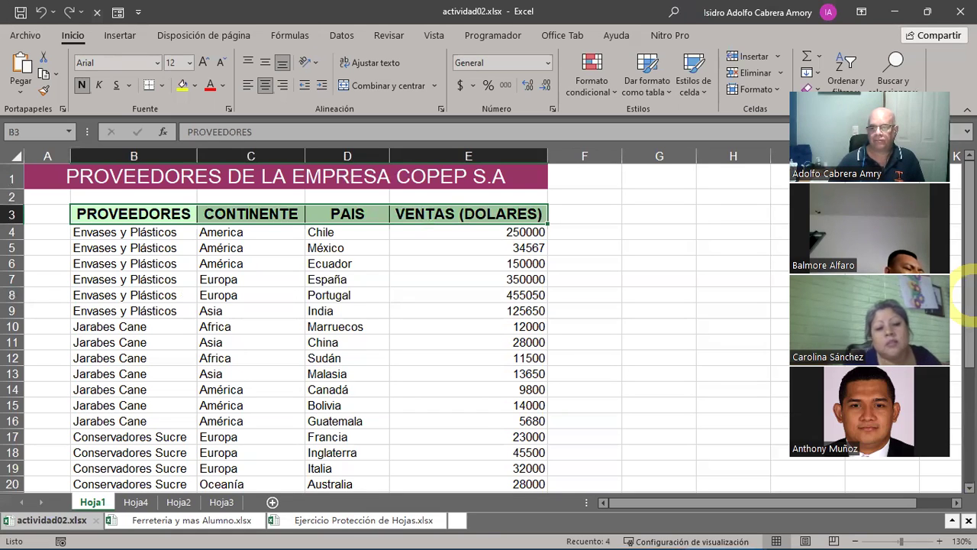
{"action": "mouse_move", "coordinate": [908, 533]}
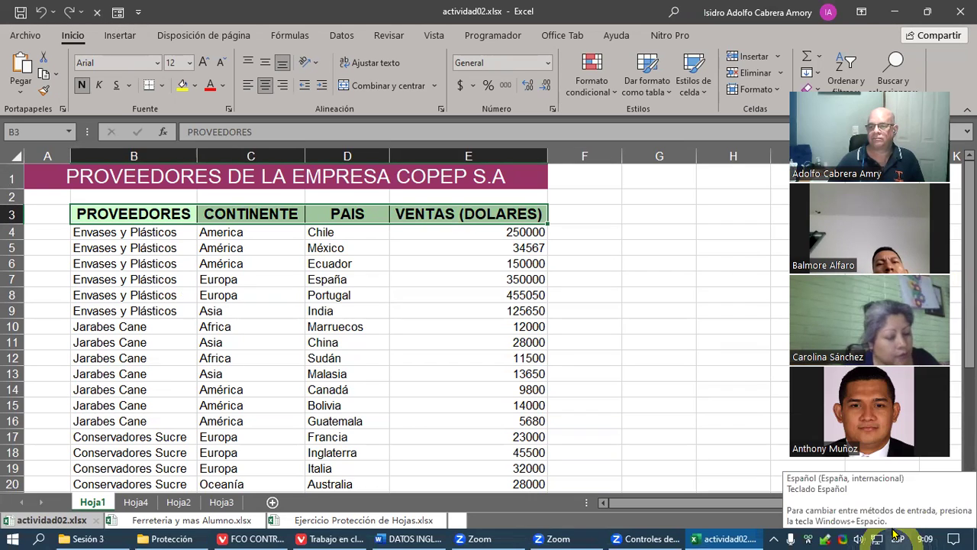
View the participant's shared actividad02.xlsx supplier table on Hoja1 in Zoom.
{"action": "left_click", "coordinate": [894, 534]}
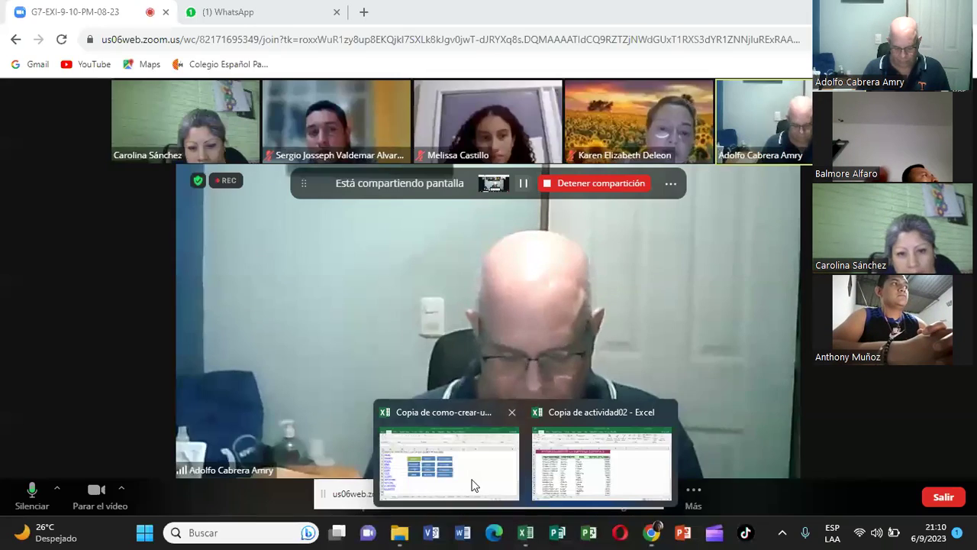
{"action": "left_click", "coordinate": [471, 484]}
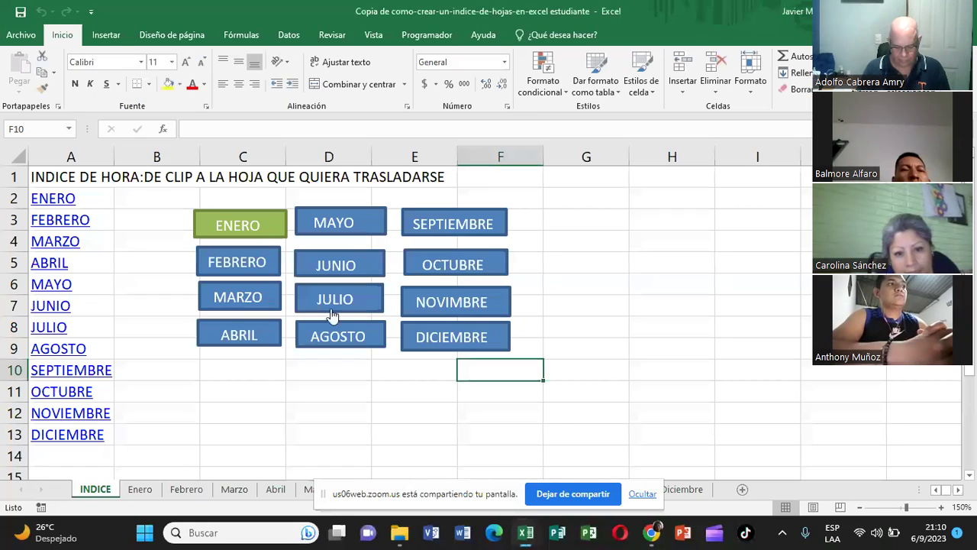
{"action": "left_click", "coordinate": [328, 338]}
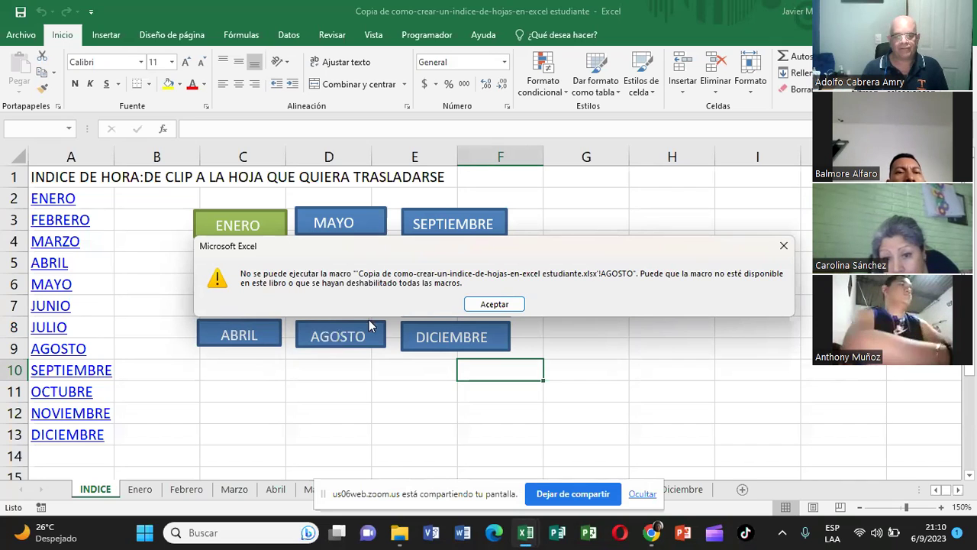
{"action": "left_click", "coordinate": [477, 304]}
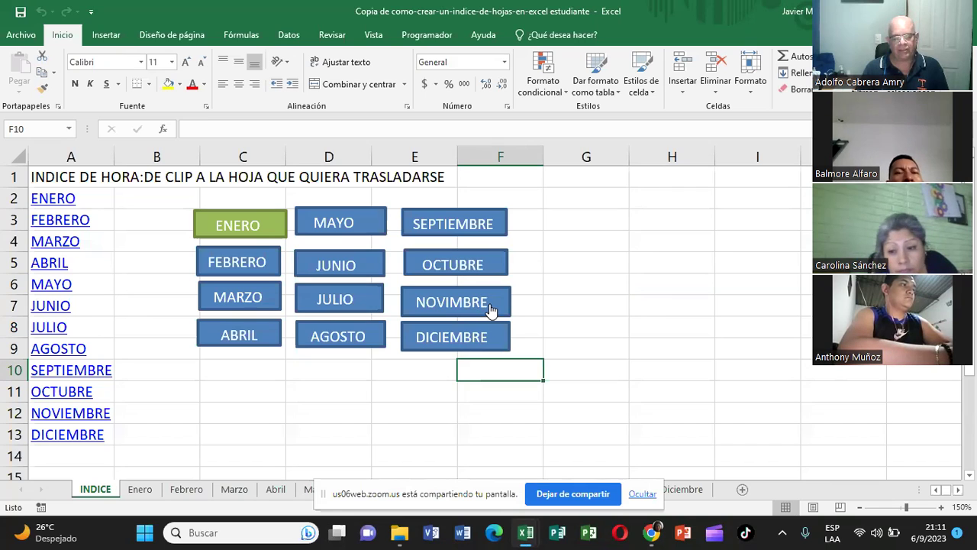
{"action": "mouse_move", "coordinate": [653, 540]}
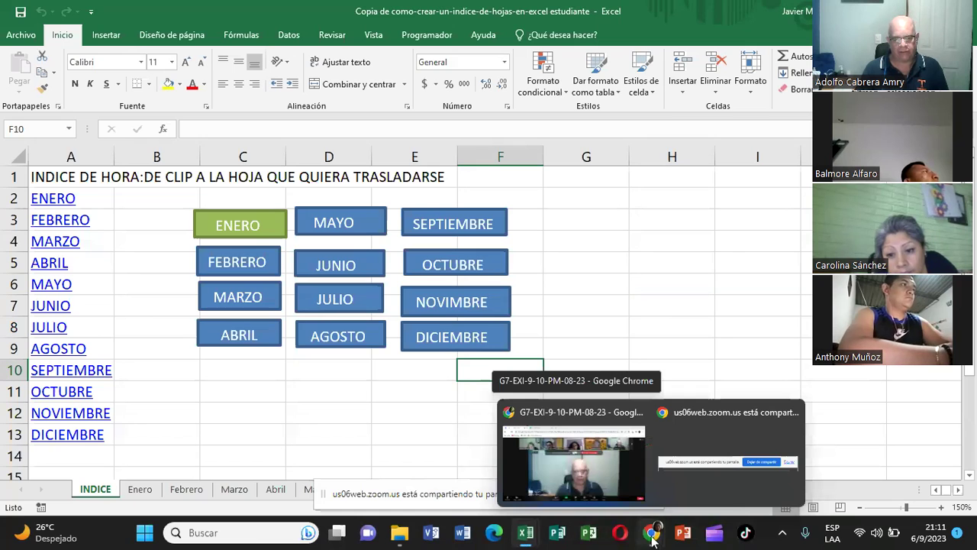
{"action": "left_click", "coordinate": [612, 488]}
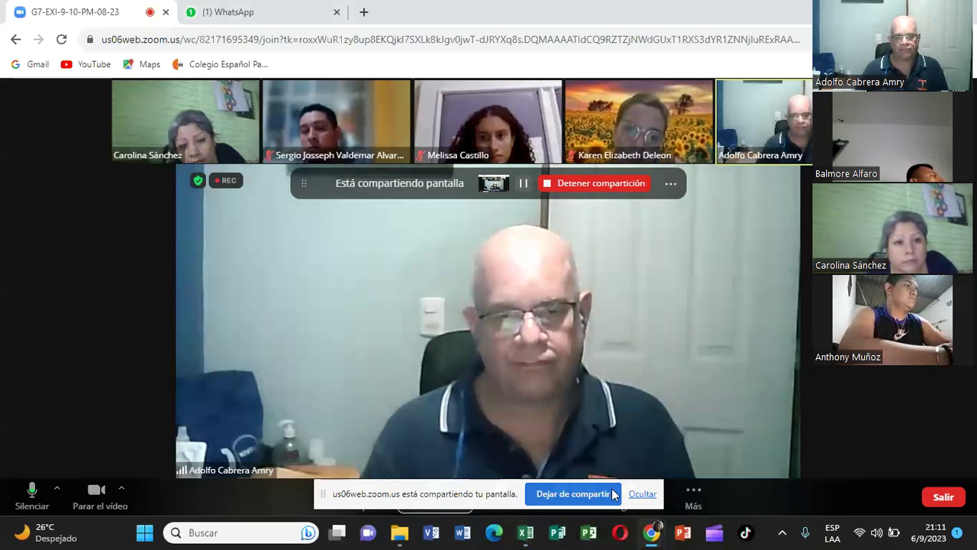
{"action": "key", "text": "alt+Tab"}
{"action": "left_click", "coordinate": [231, 300]}
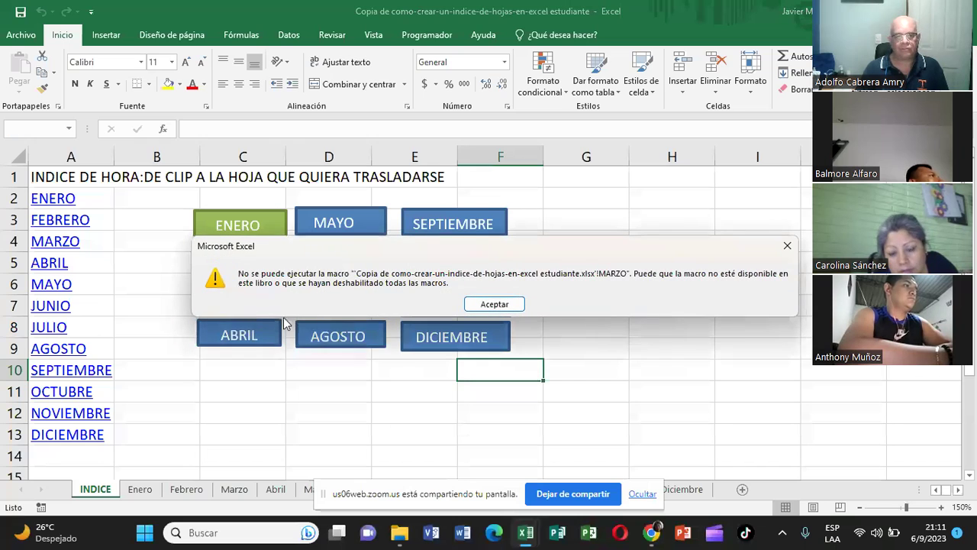
{"action": "mouse_move", "coordinate": [655, 539]}
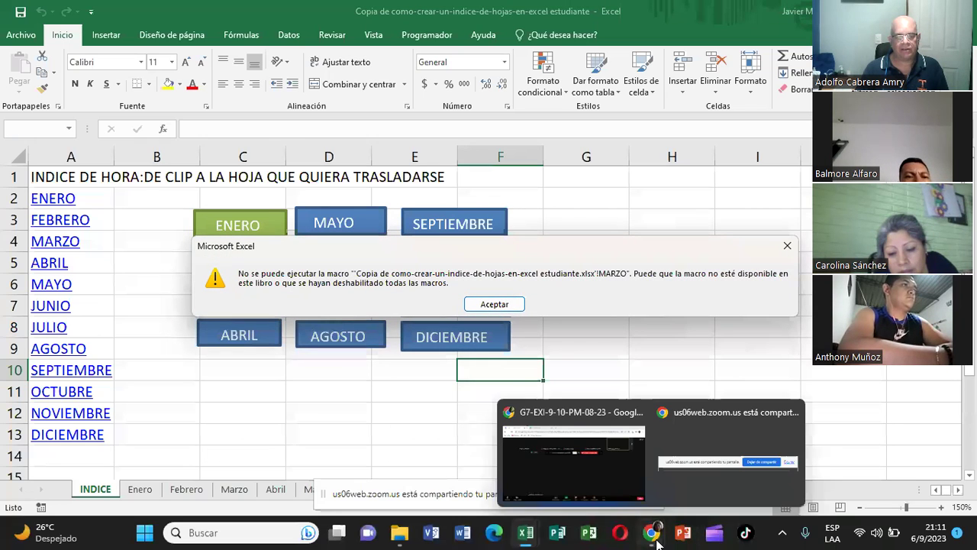
{"action": "left_click", "coordinate": [521, 305]}
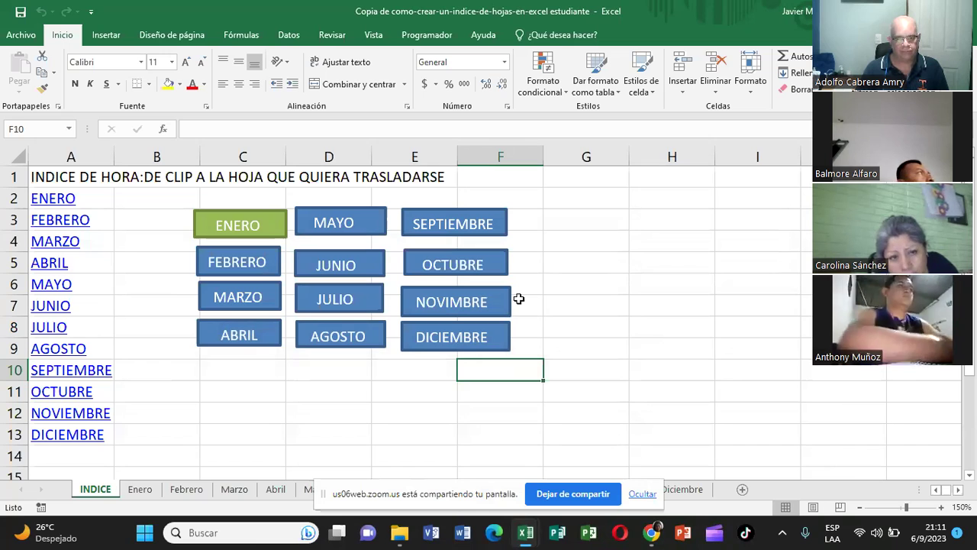
Save the workbook as a Libro de Excel habilitado para macros in the aaaexcel intrmdio folder.
{"action": "left_click", "coordinate": [17, 35]}
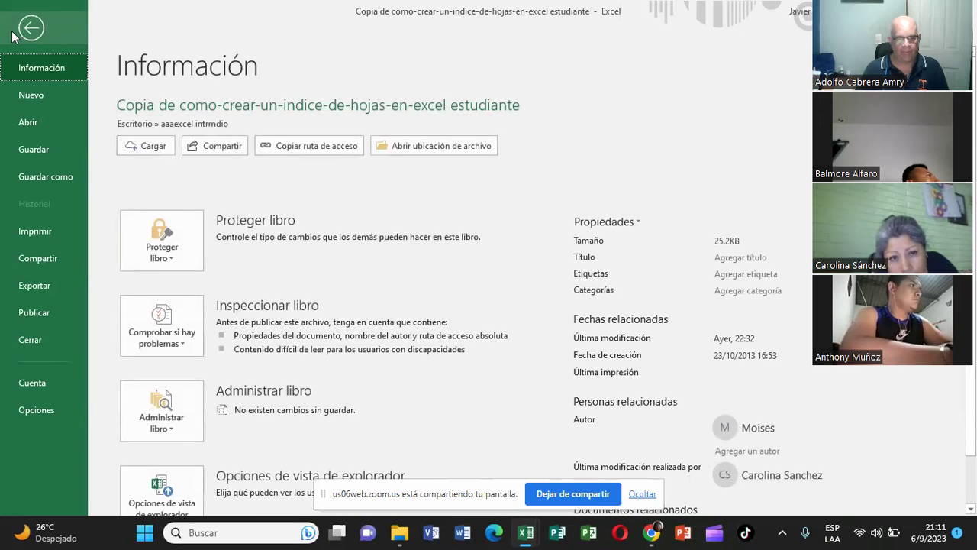
{"action": "left_click", "coordinate": [17, 178]}
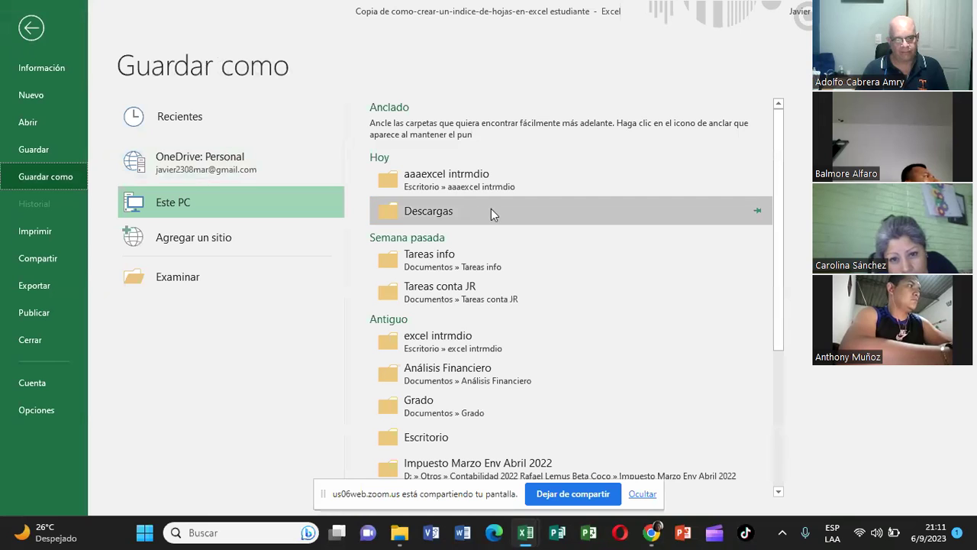
{"action": "left_click", "coordinate": [513, 180]}
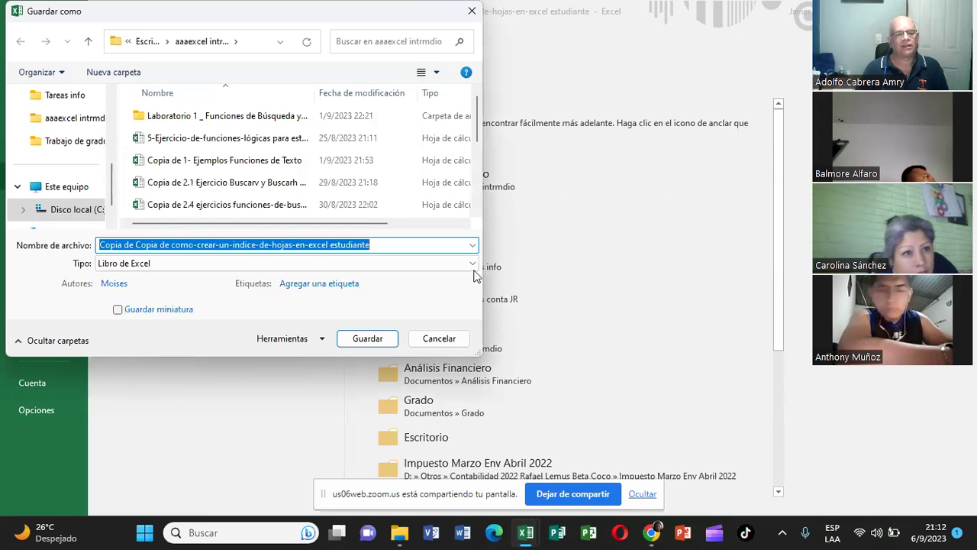
{"action": "left_click", "coordinate": [450, 340]}
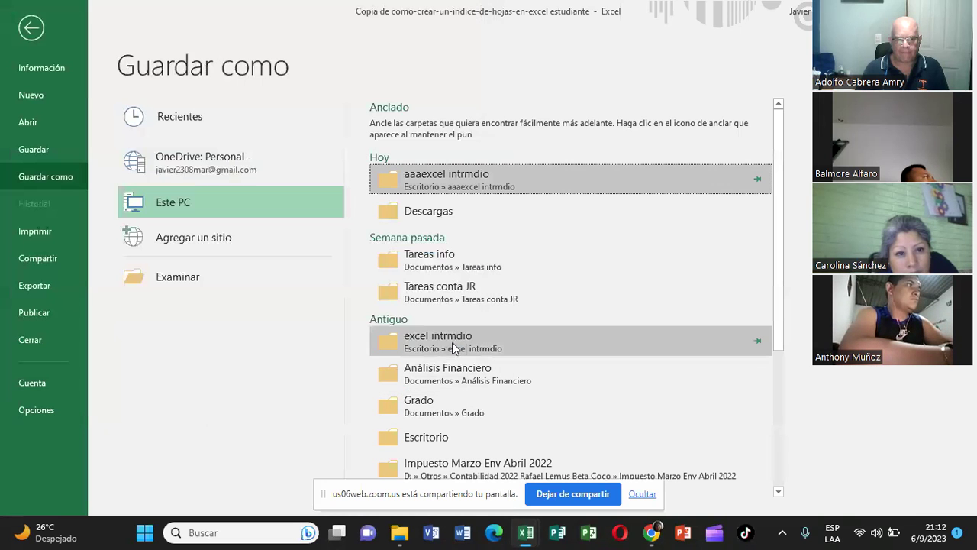
{"action": "left_click", "coordinate": [215, 288]}
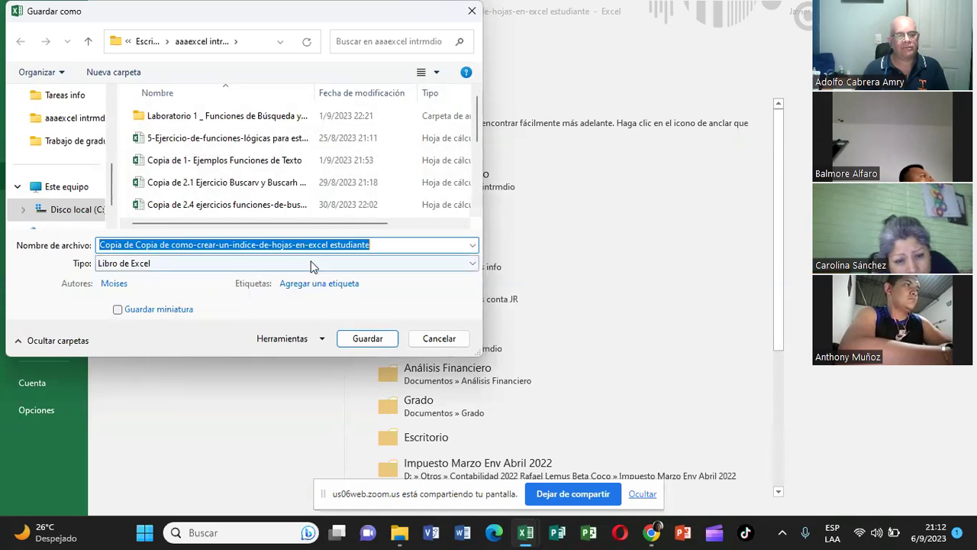
{"action": "left_click", "coordinate": [472, 264]}
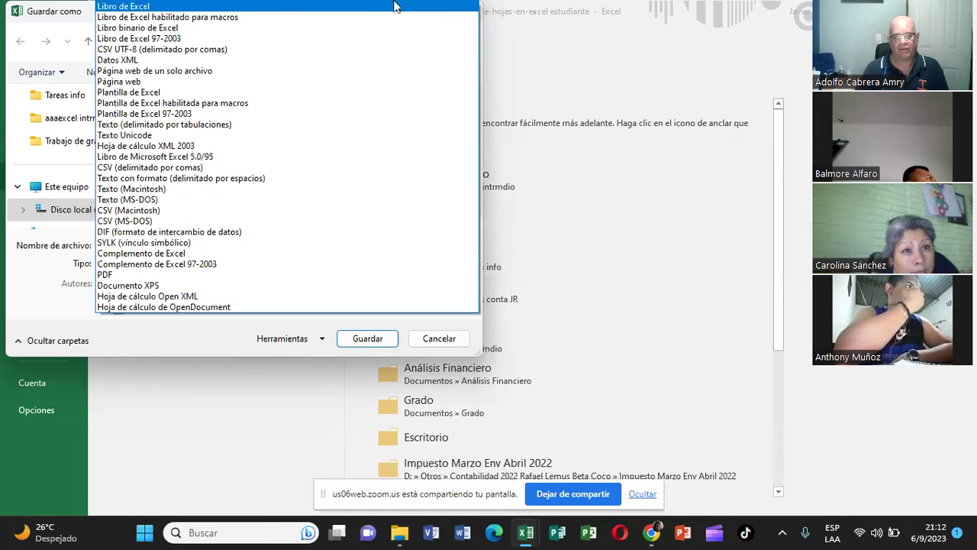
{"action": "left_click", "coordinate": [319, 19]}
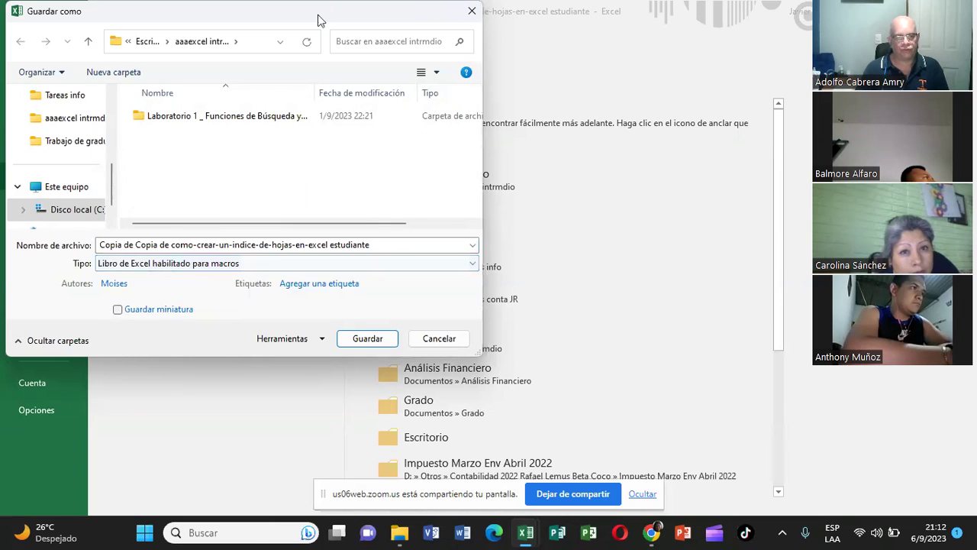
{"action": "left_click", "coordinate": [355, 342]}
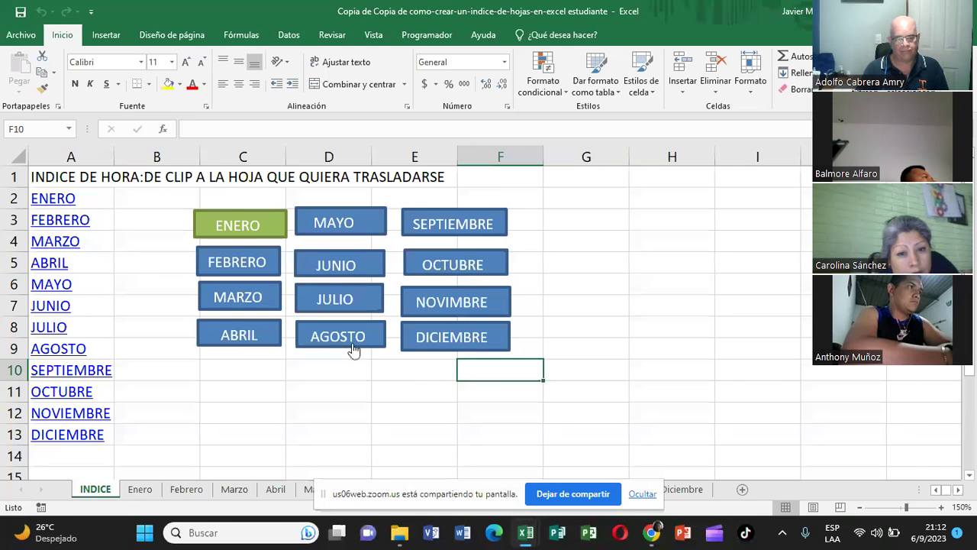
Mute the microphone, stop sharing in Zoom, and select cell D7 (España) on Hoja1.
{"action": "left_click", "coordinate": [355, 348]}
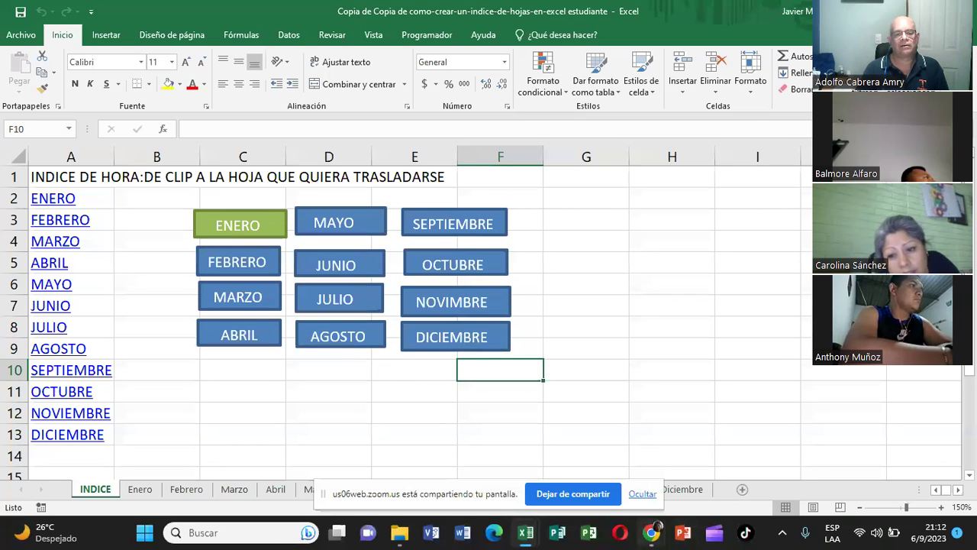
{"action": "mouse_move", "coordinate": [652, 532]}
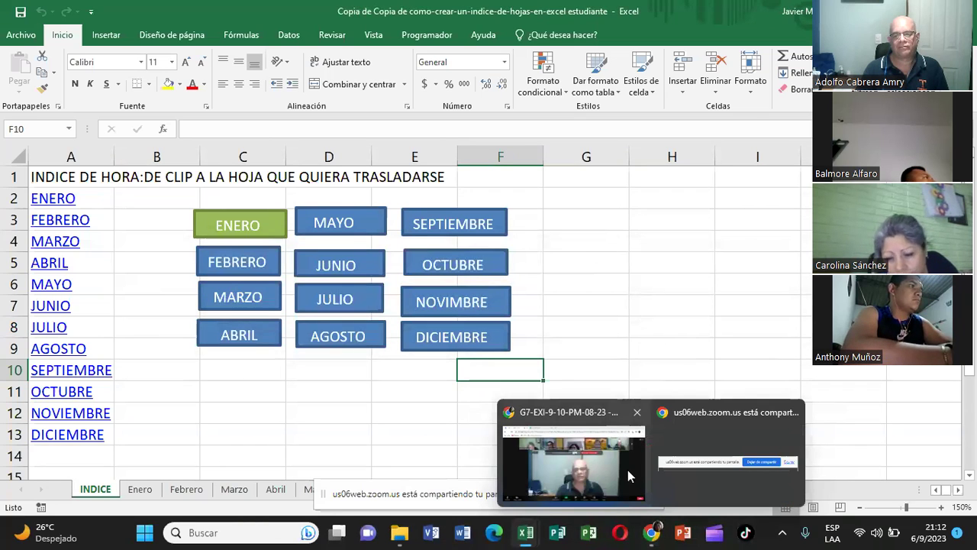
{"action": "left_click", "coordinate": [628, 471]}
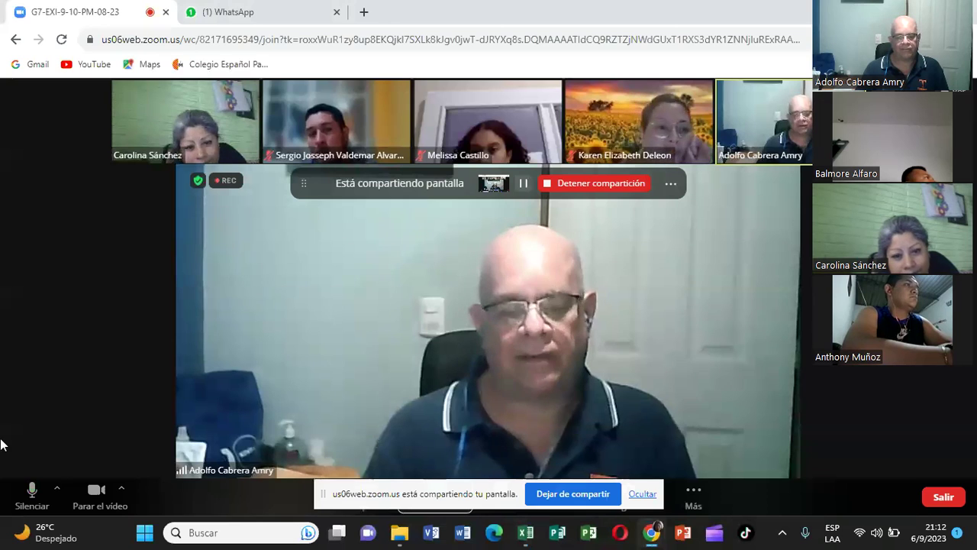
{"action": "left_click", "coordinate": [32, 499]}
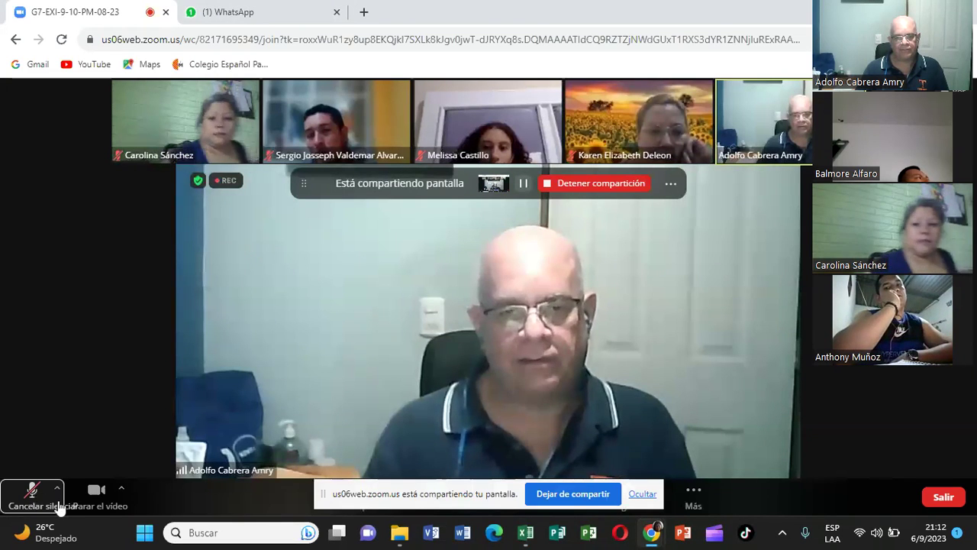
{"action": "left_click", "coordinate": [575, 494]}
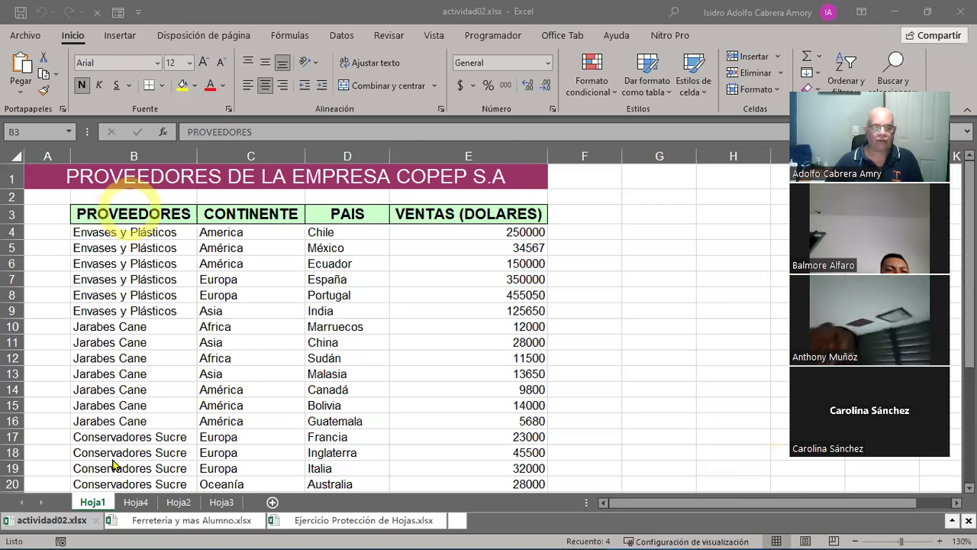
{"action": "left_click", "coordinate": [325, 283]}
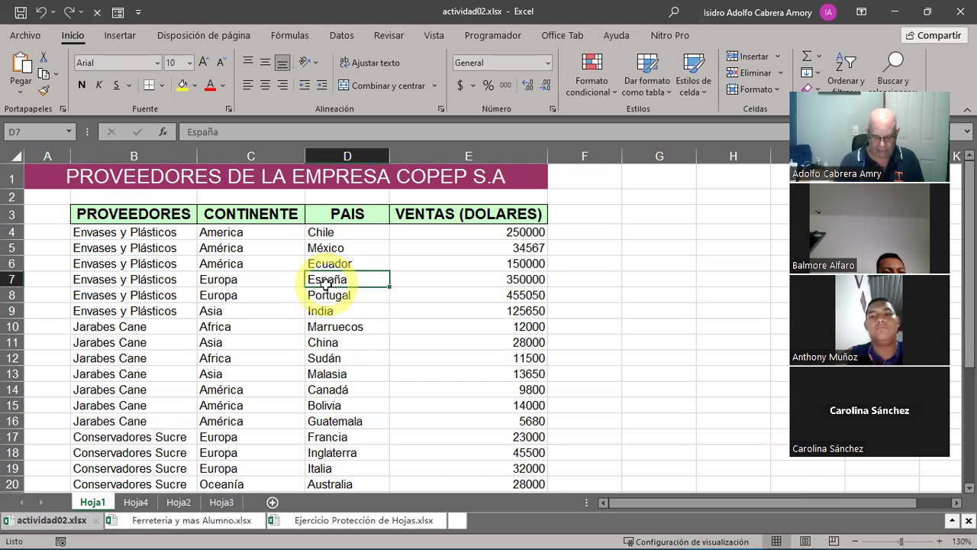
{"action": "type", "text": "hkjhjkhjhhj"}
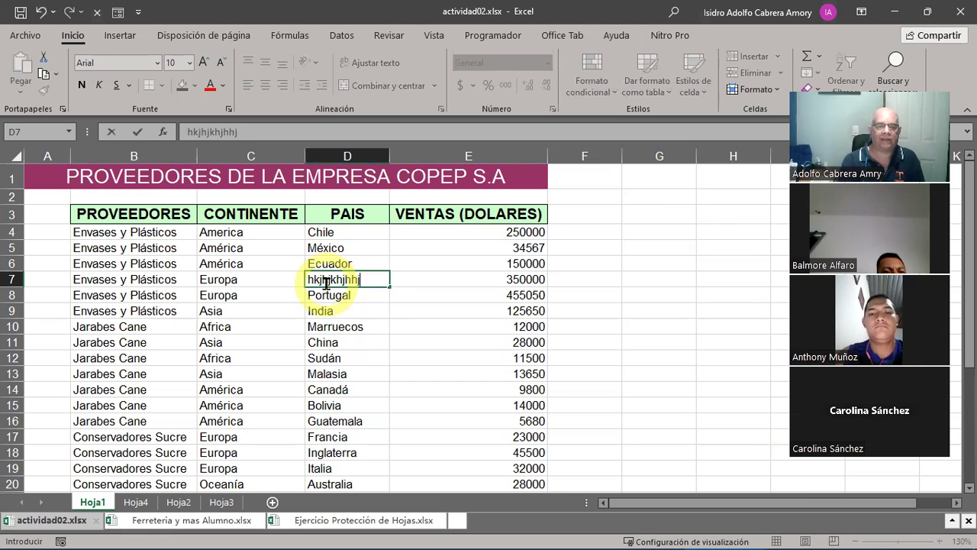
{"action": "key", "text": "Return"}
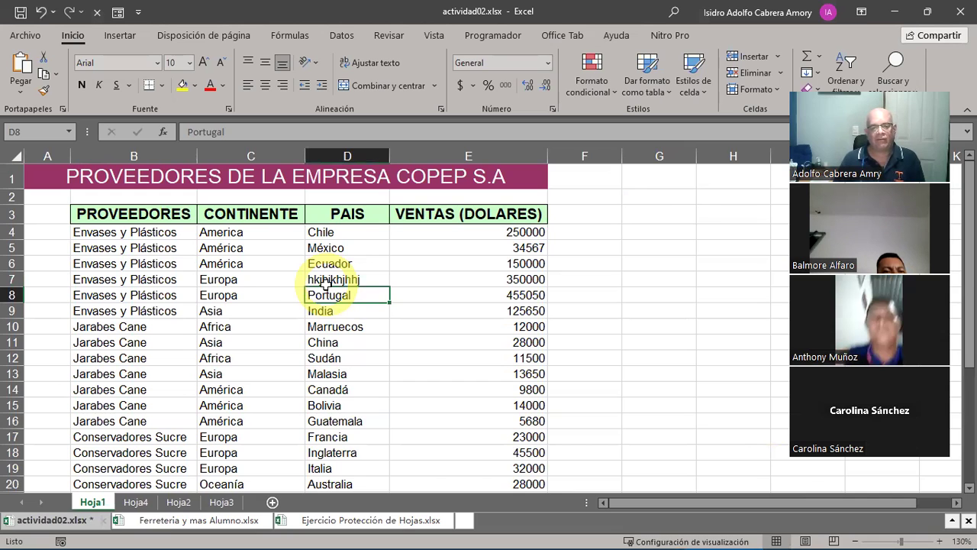
{"action": "left_click", "coordinate": [656, 210]}
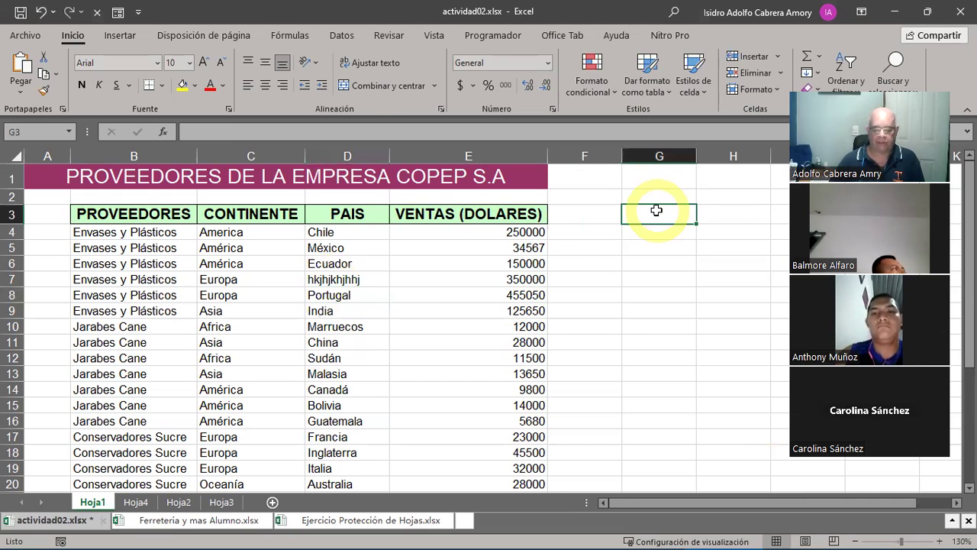
{"action": "type", "text": "lkhjklj"}
{"action": "key", "text": "Return"}
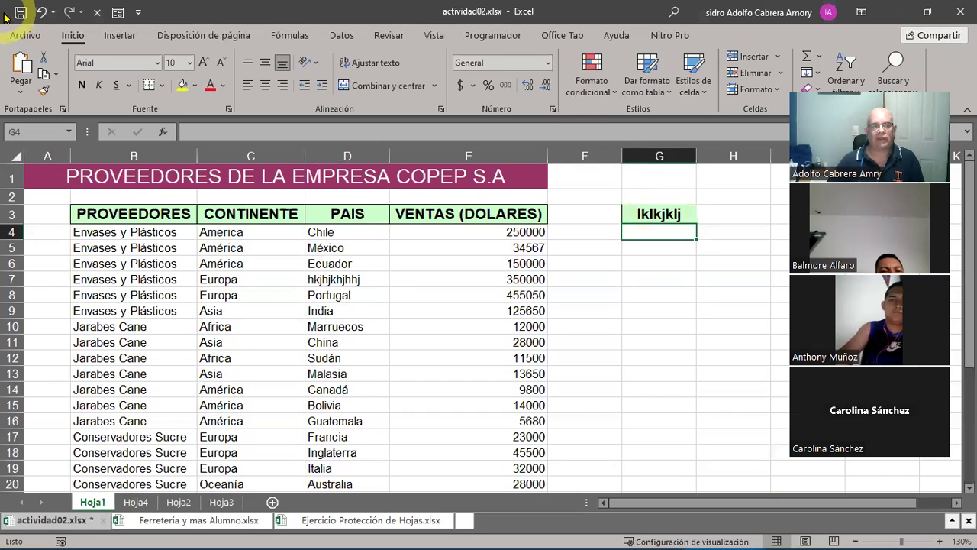
{"action": "left_click", "coordinate": [42, 16]}
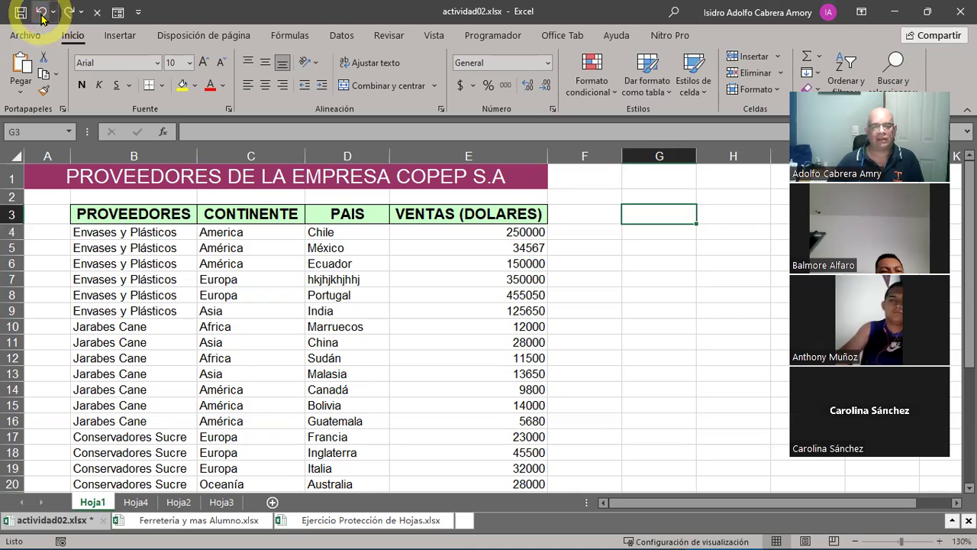
{"action": "left_click", "coordinate": [42, 16]}
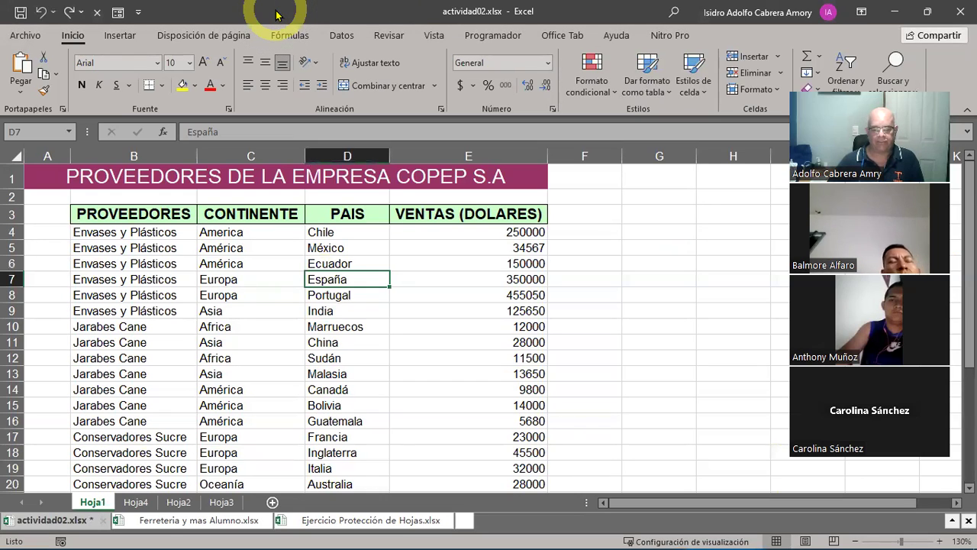
Bring up Proteger hoja from Revisar and move the dialog to the right of the supplier table.
{"action": "left_click", "coordinate": [396, 38]}
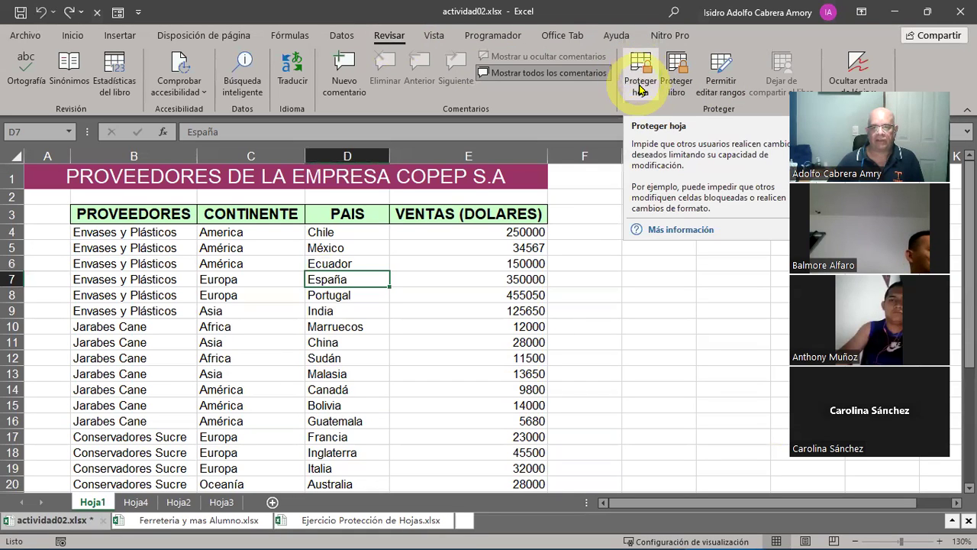
{"action": "left_click", "coordinate": [642, 86]}
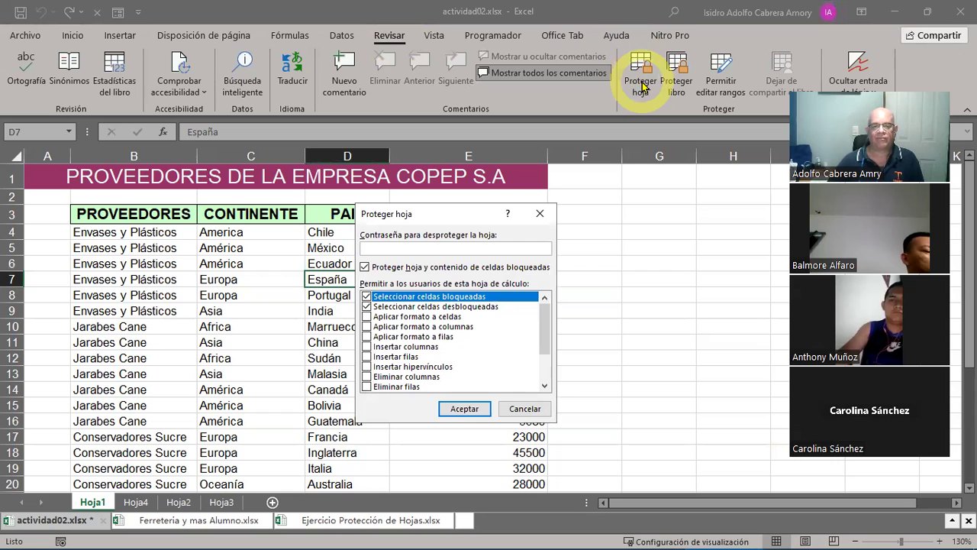
{"action": "left_click", "coordinate": [420, 216]}
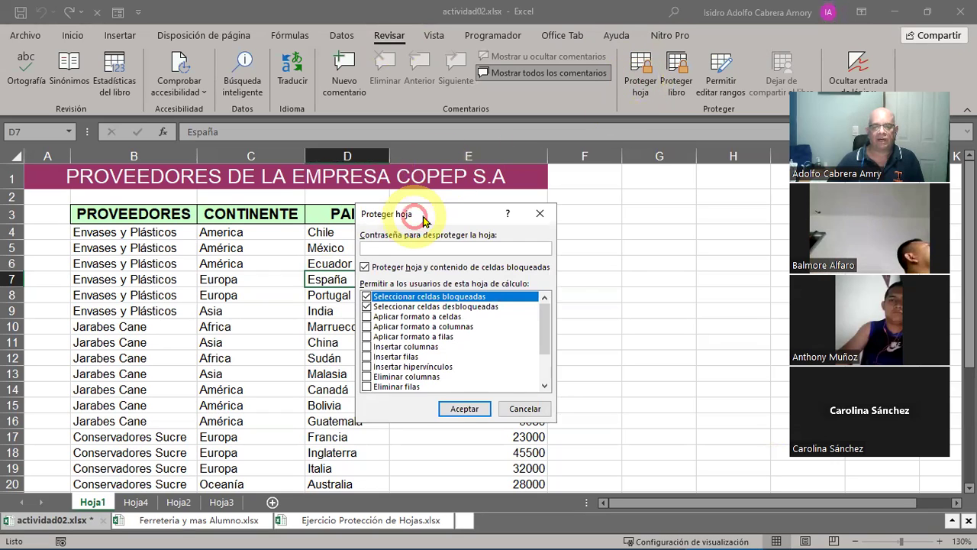
{"action": "left_click_drag", "start_coordinate": [424, 220], "coordinate": [619, 182]}
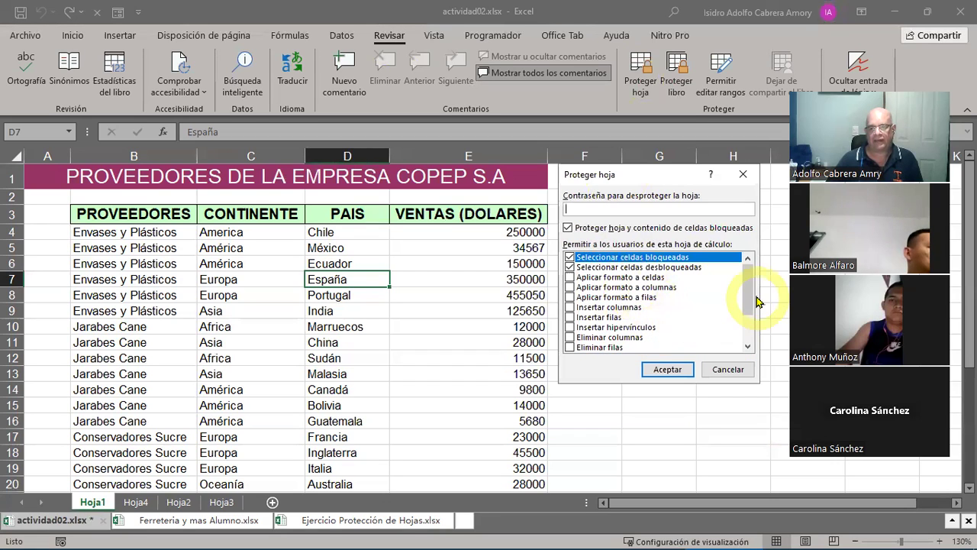
{"action": "left_click_drag", "start_coordinate": [751, 294], "coordinate": [751, 317]}
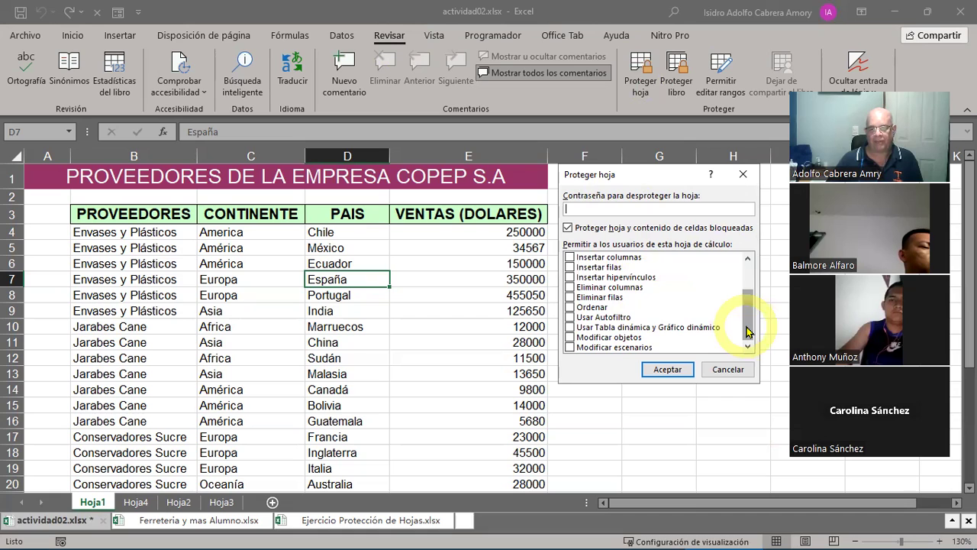
{"action": "left_click_drag", "start_coordinate": [748, 332], "coordinate": [759, 273]}
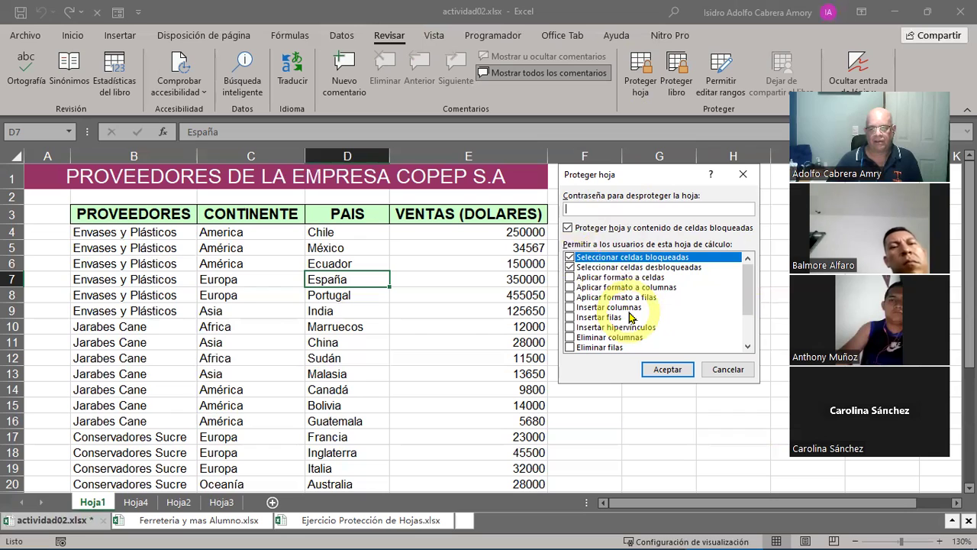
{"action": "left_click", "coordinate": [595, 207]}
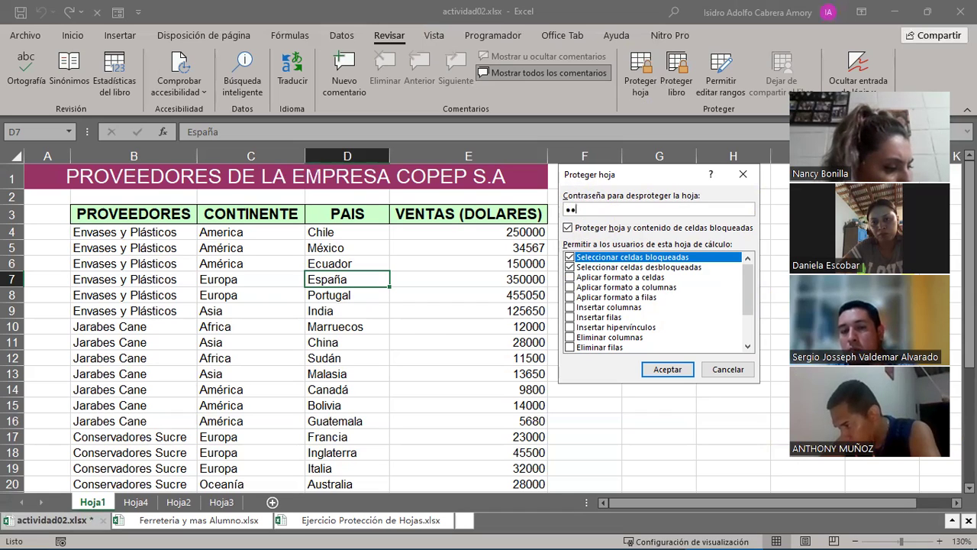
Protect Hoja1 with a password, allowing only cell selection, and confirm the password.
{"action": "type", "text": "4"}
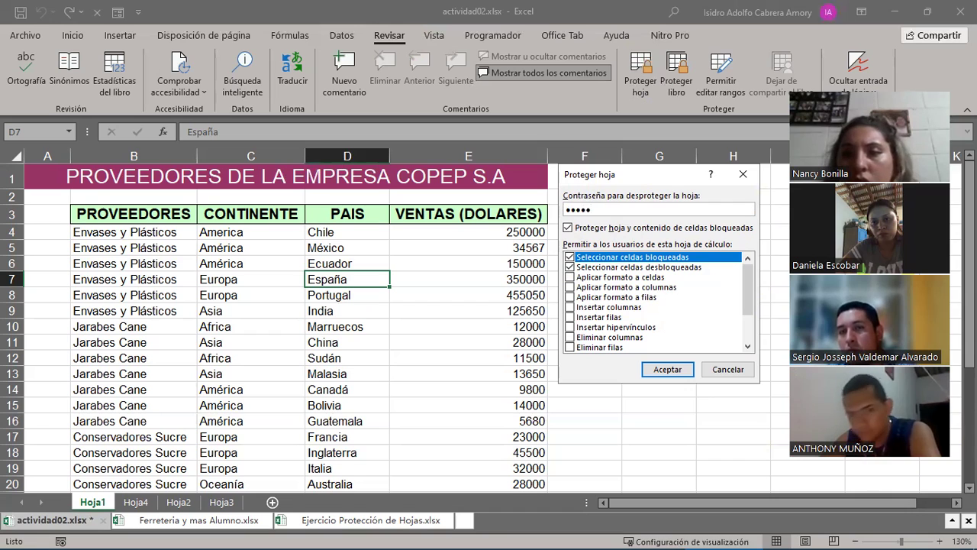
{"action": "left_click", "coordinate": [727, 400]}
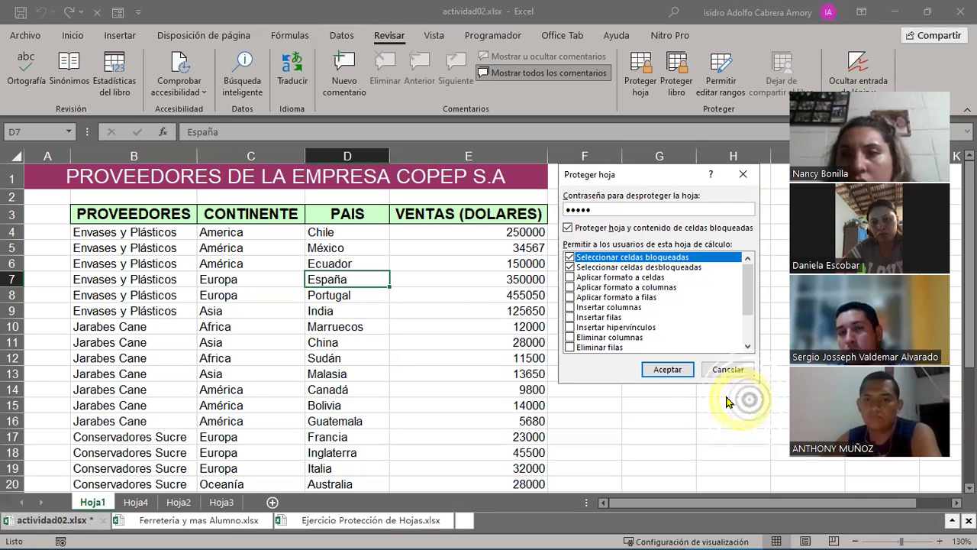
{"action": "left_click", "coordinate": [662, 371]}
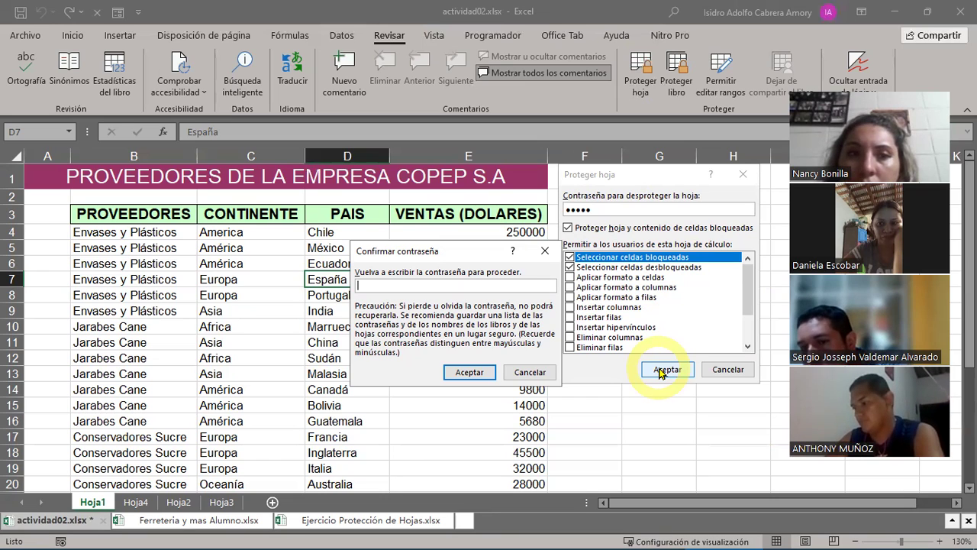
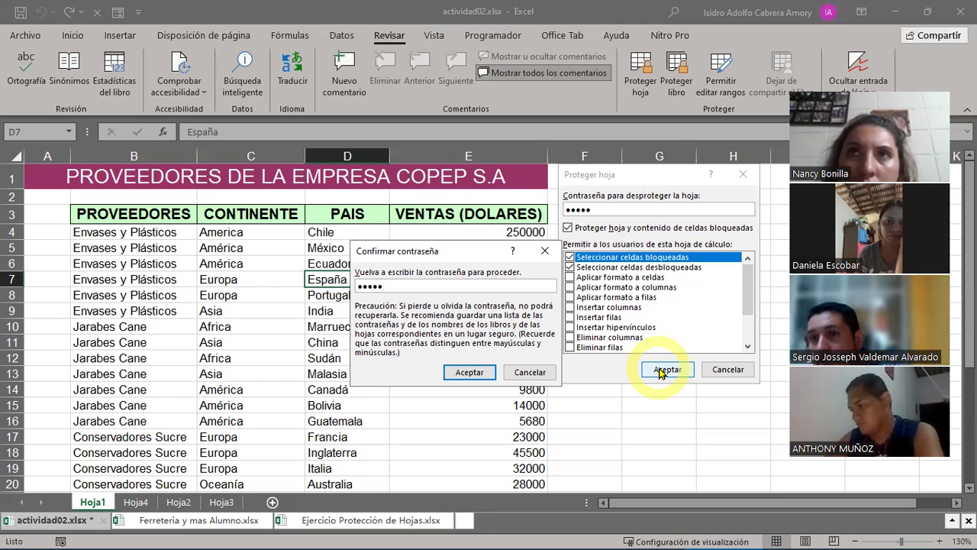
{"action": "left_click", "coordinate": [467, 372]}
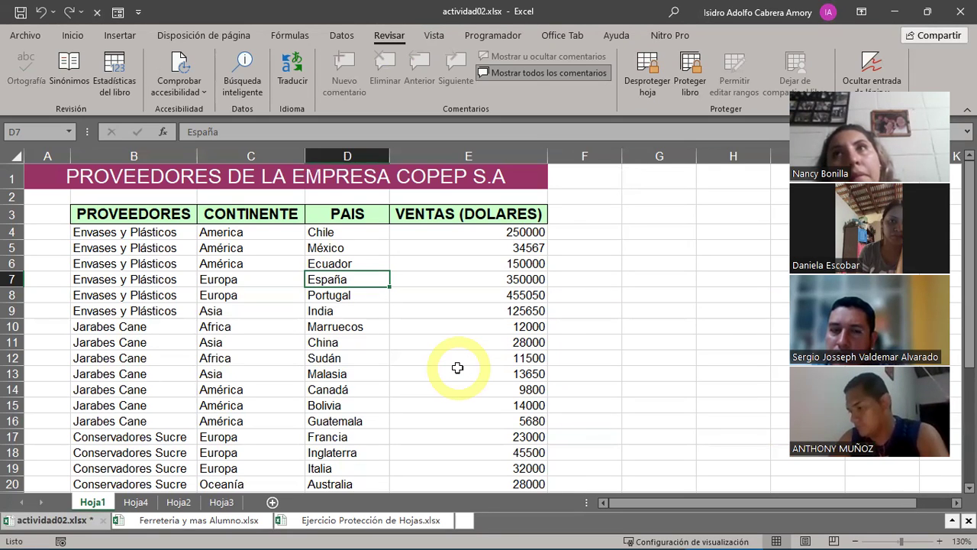
{"action": "key", "text": "Delete"}
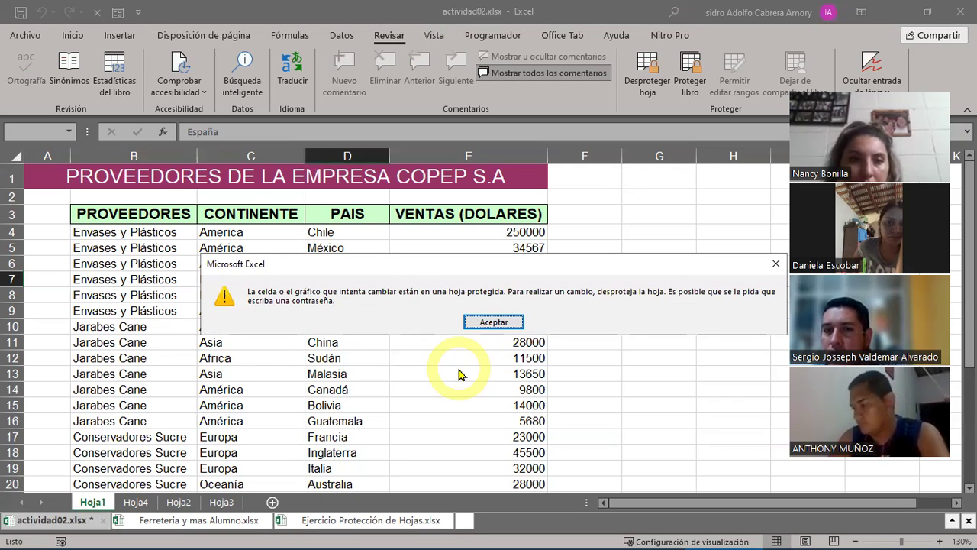
{"action": "key", "text": "Return"}
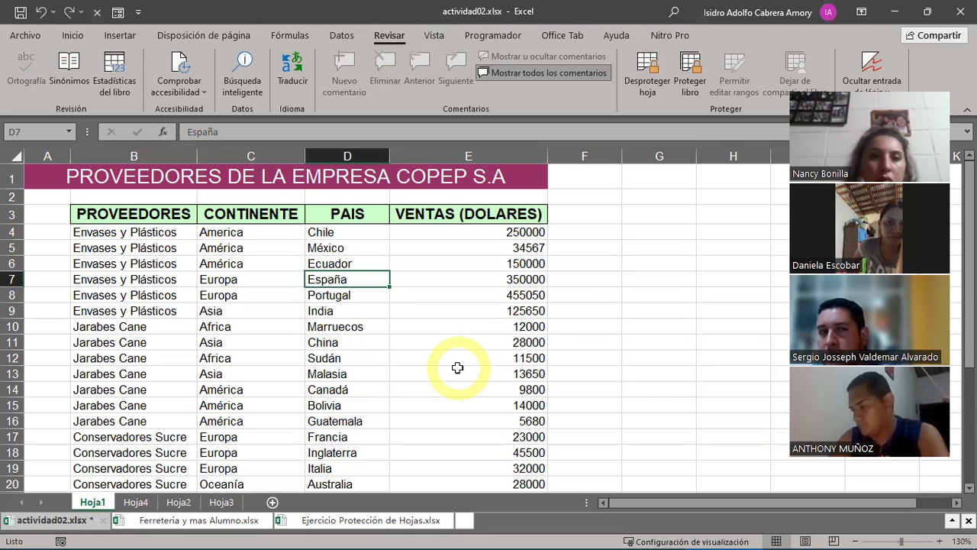
{"action": "key", "text": "Down"}
{"action": "key", "text": "Right"}
{"action": "key", "text": "Right"}
{"action": "key", "text": "Right"}
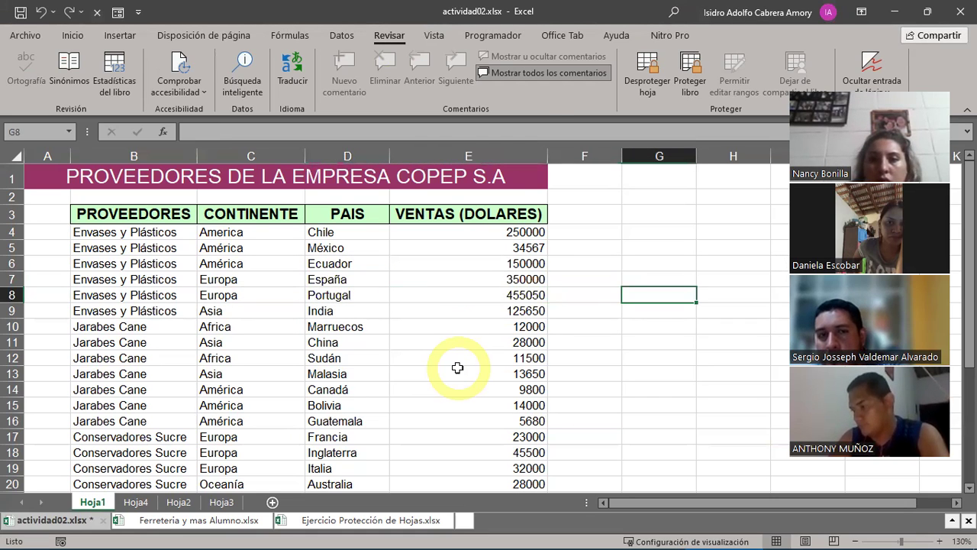
{"action": "key", "text": "Delete"}
{"action": "key", "text": "Return"}
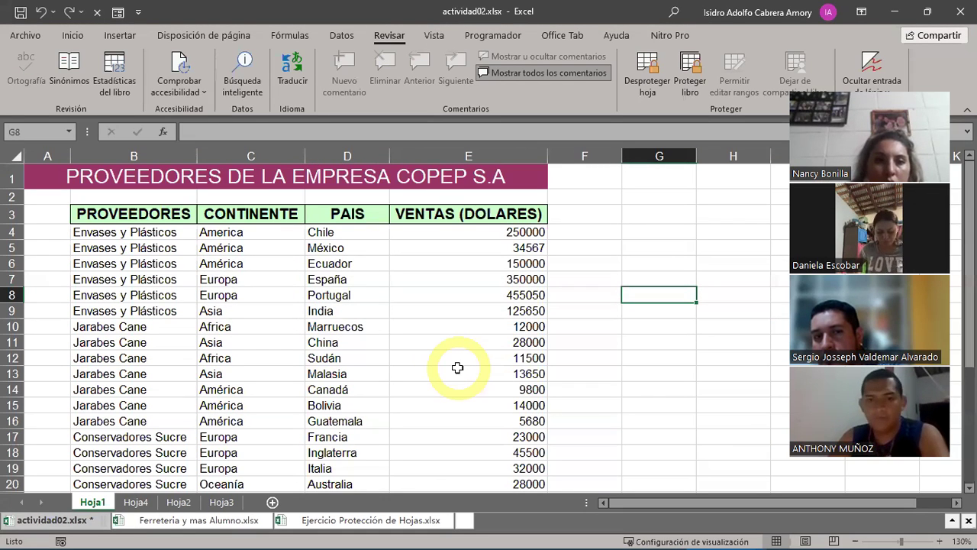
{"action": "key", "text": "Delete"}
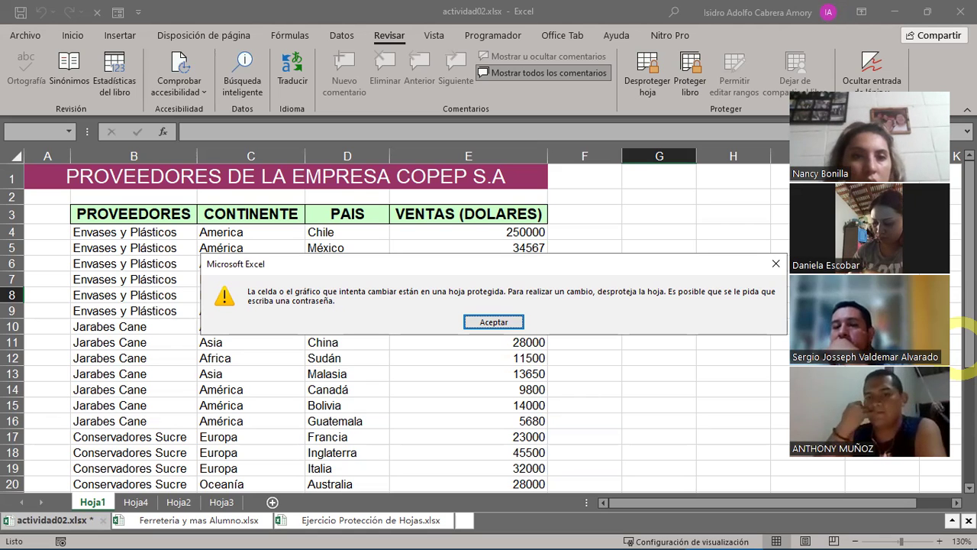
{"action": "left_click", "coordinate": [507, 318]}
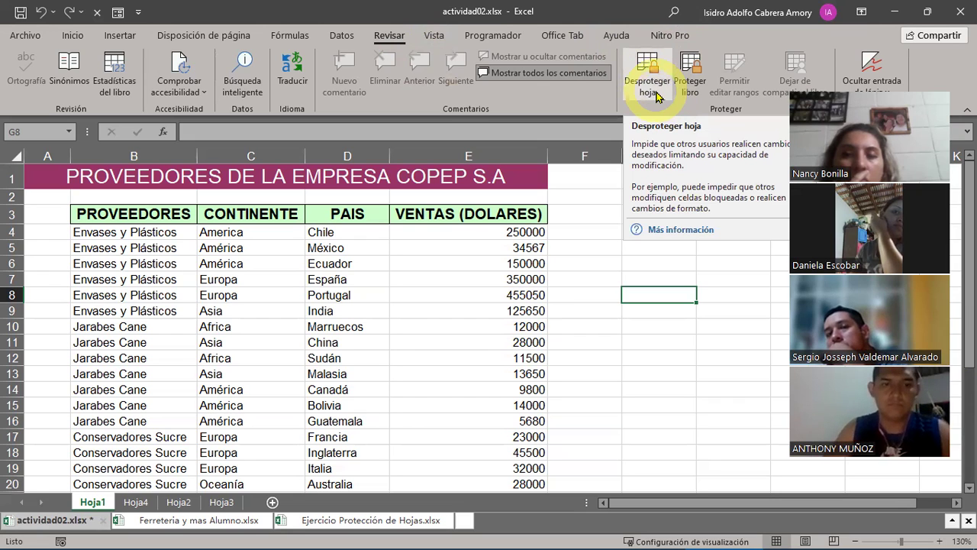
{"action": "left_click", "coordinate": [655, 93]}
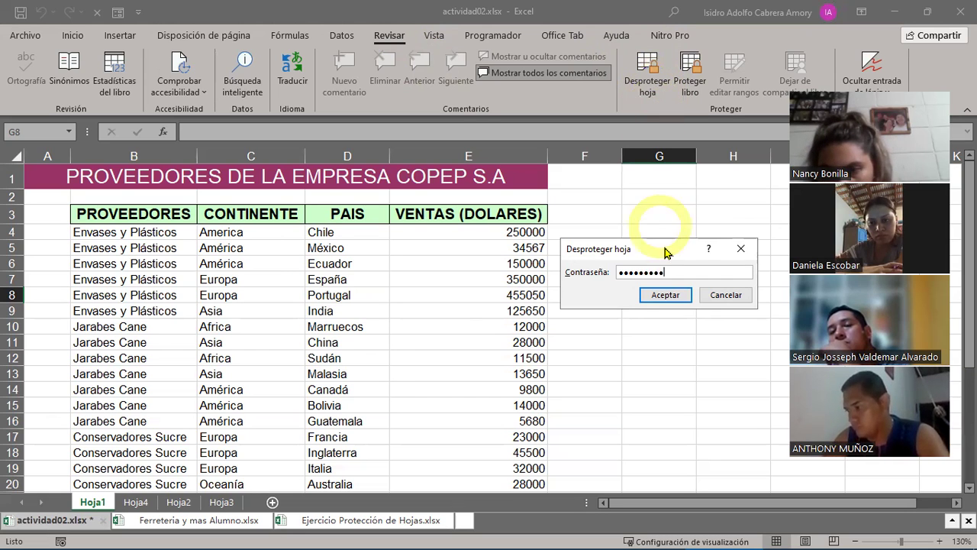
{"action": "left_click", "coordinate": [665, 295]}
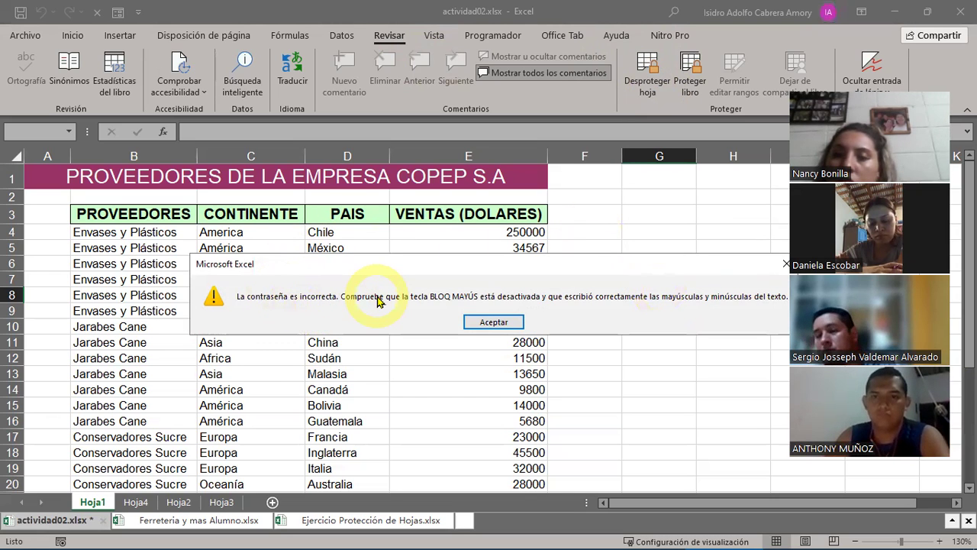
{"action": "left_click", "coordinate": [474, 322]}
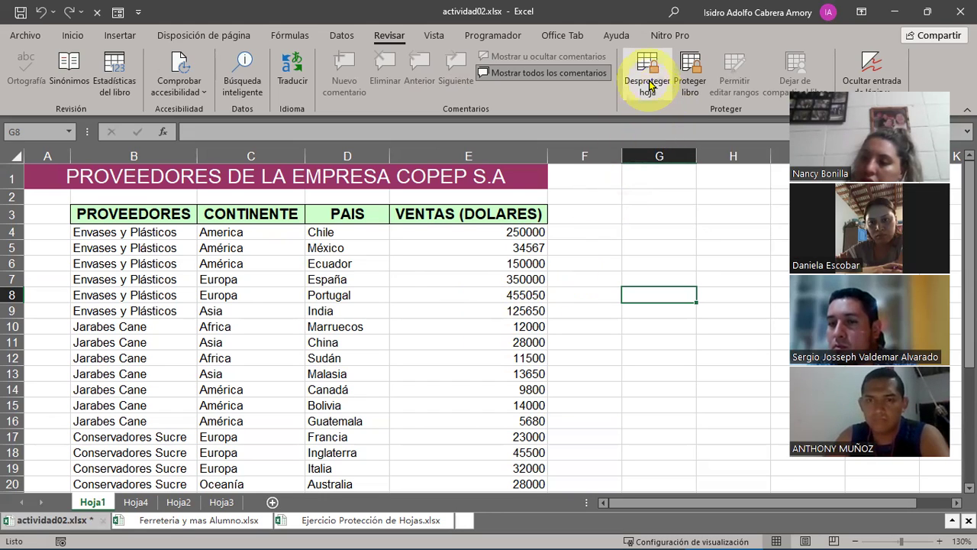
Unprotect Hoja1 by entering its sheet password under Desproteger hoja.
{"action": "left_click", "coordinate": [649, 84]}
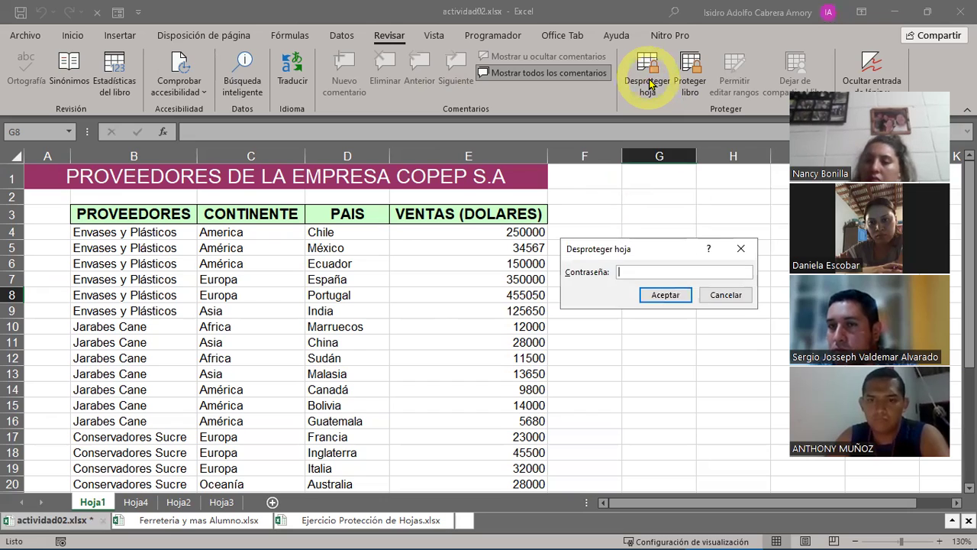
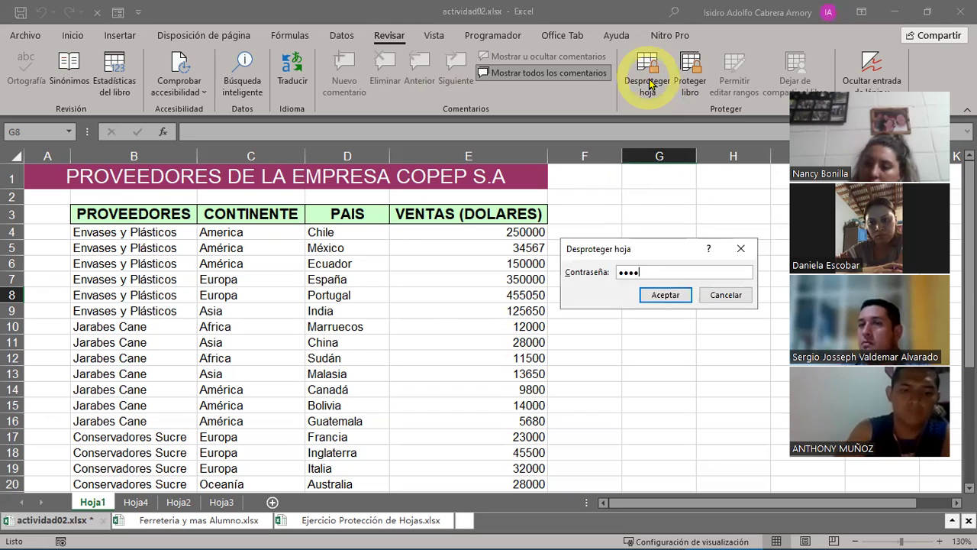
{"action": "left_click", "coordinate": [664, 296]}
Test editing by entering 'vxcvxcvxcv' in cell F5, then deleting it.
{"action": "left_click", "coordinate": [604, 247]}
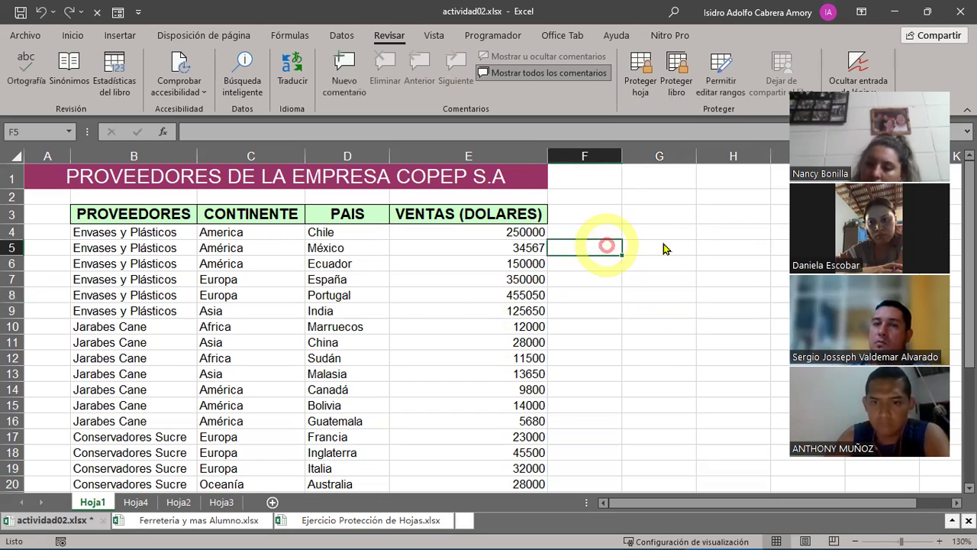
{"action": "type", "text": "vxcvxcvxc"}
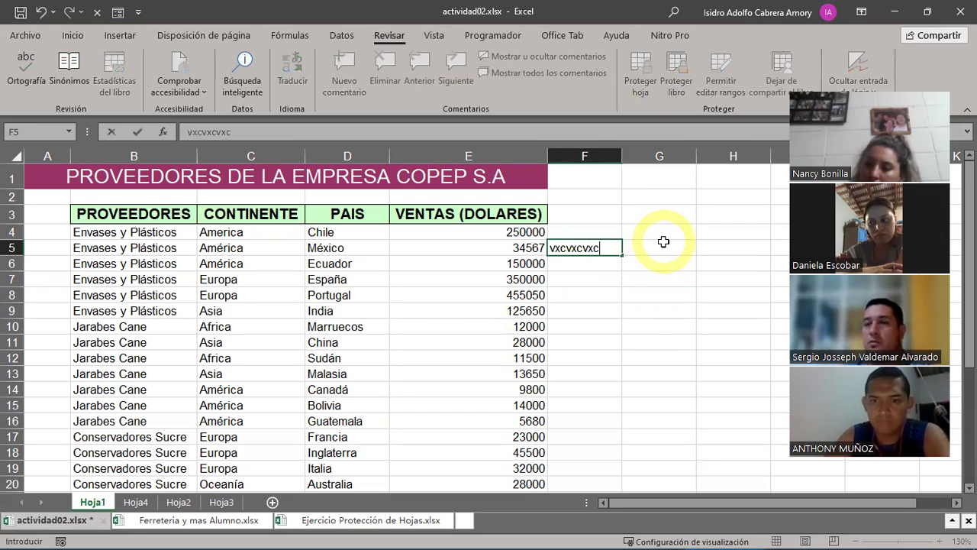
{"action": "type", "text": "v"}
{"action": "key", "text": "Return"}
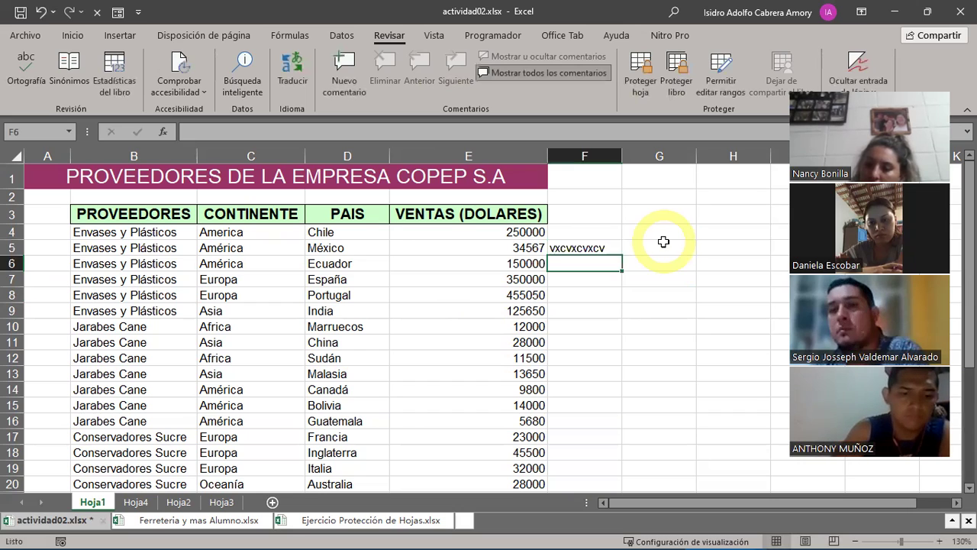
{"action": "key", "text": "Up"}
{"action": "key", "text": "Delete"}
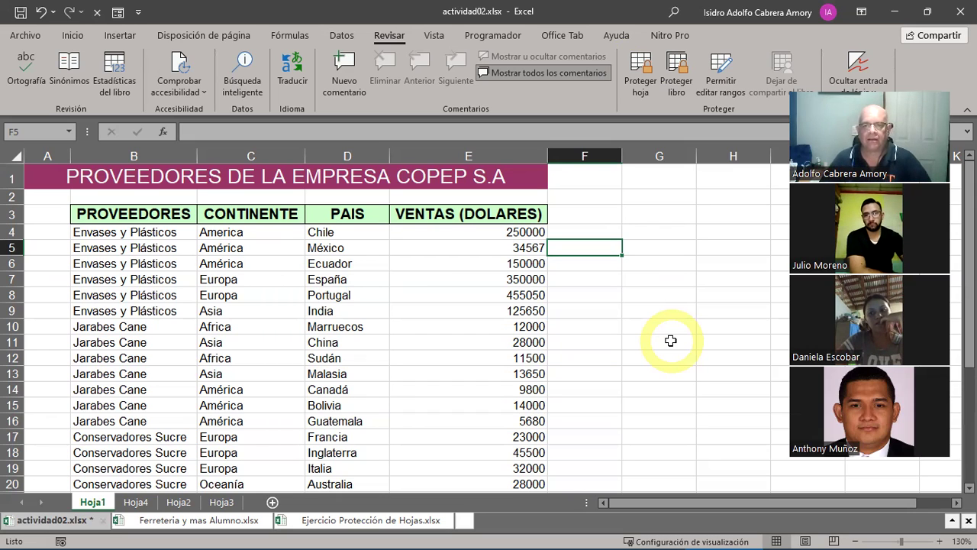
Protect Hoja1 again with a password, entered and then confirmed.
{"action": "left_click", "coordinate": [642, 93]}
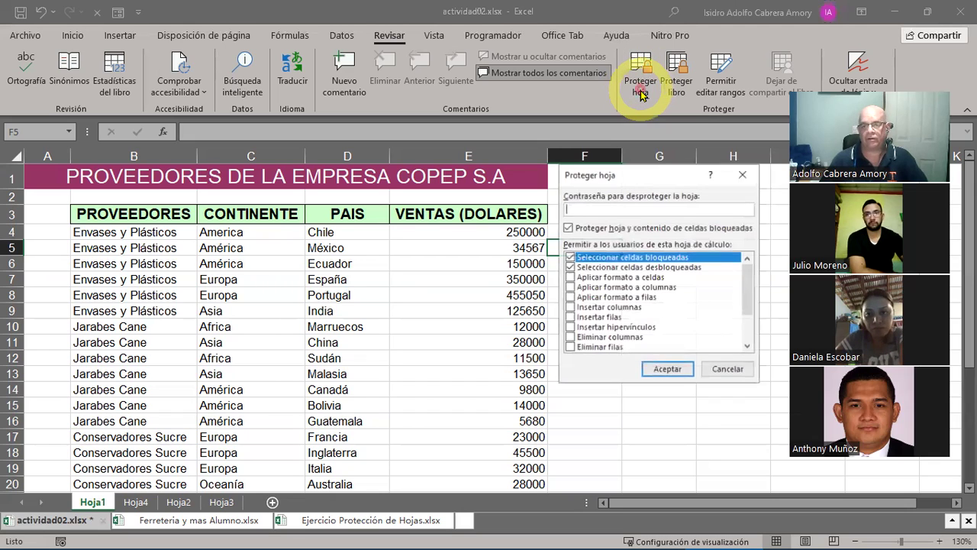
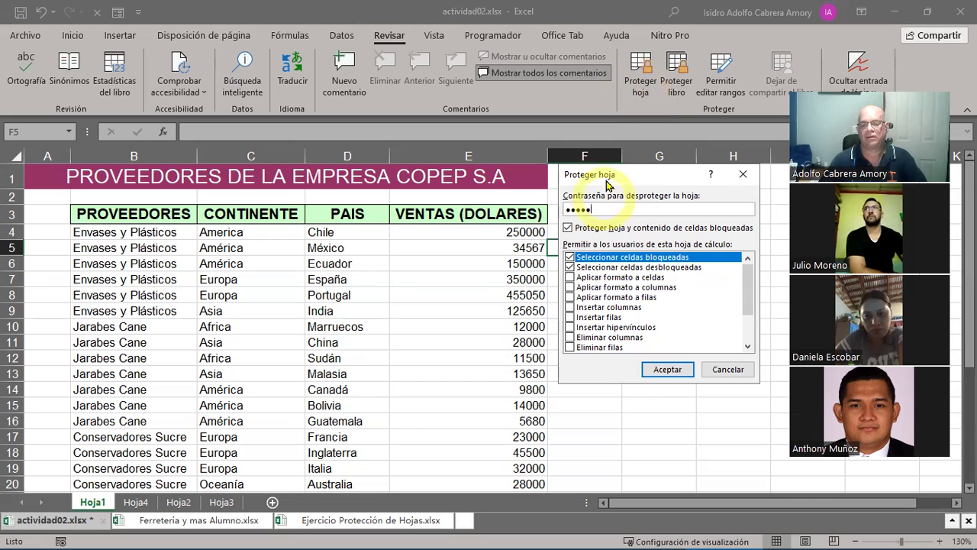
{"action": "left_click", "coordinate": [664, 370]}
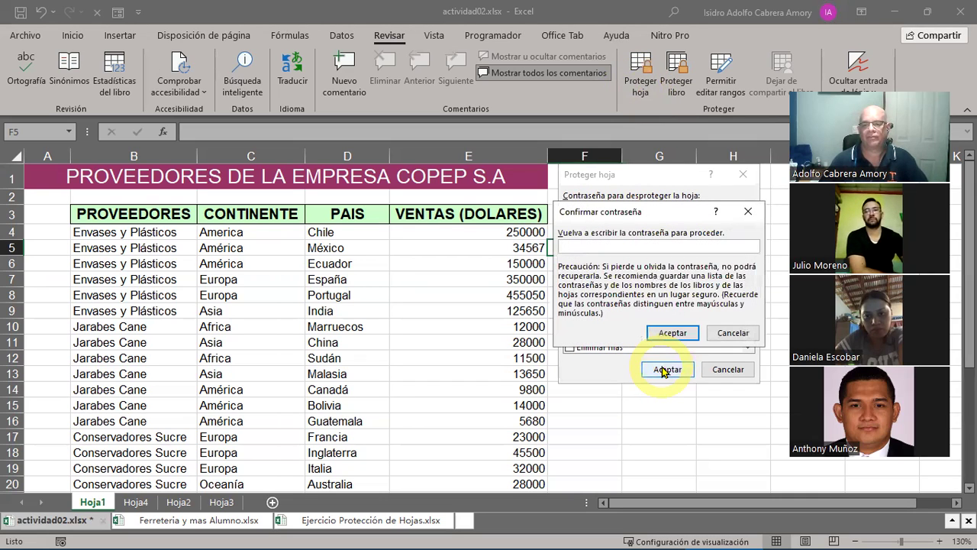
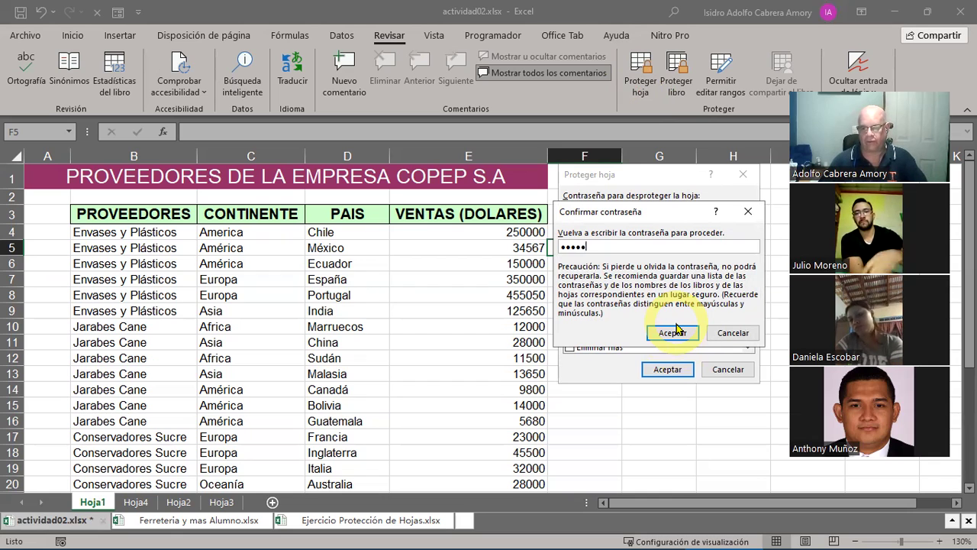
{"action": "left_click", "coordinate": [672, 332]}
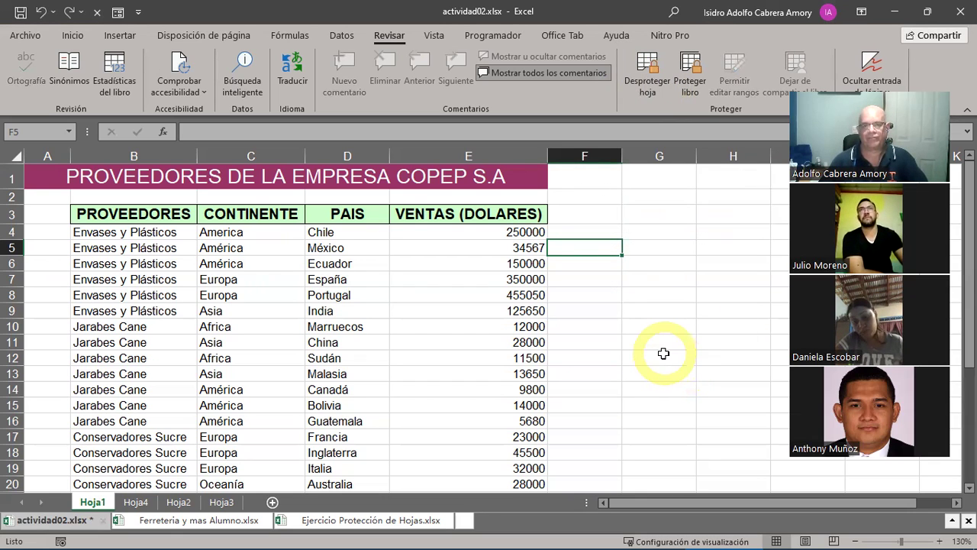
{"action": "left_click", "coordinate": [74, 38]}
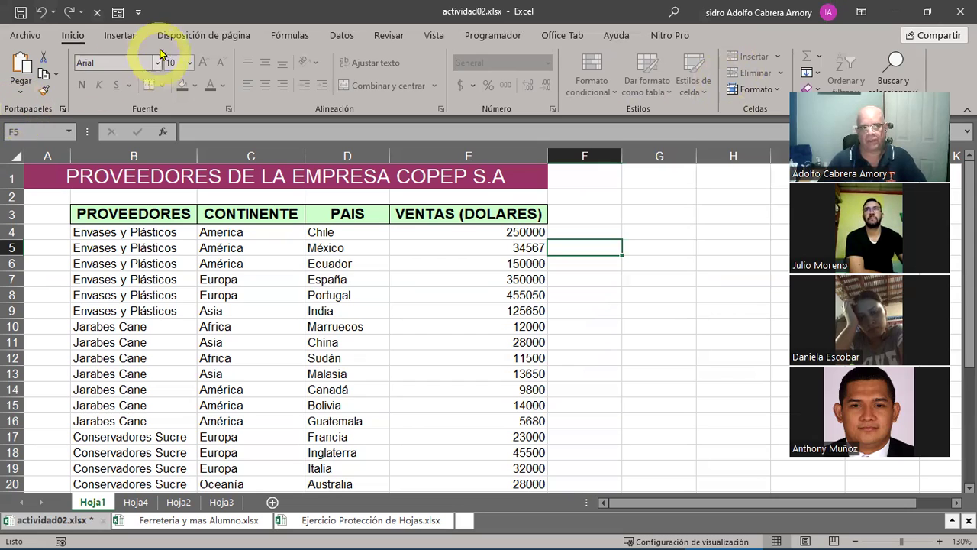
{"action": "left_click", "coordinate": [134, 38]}
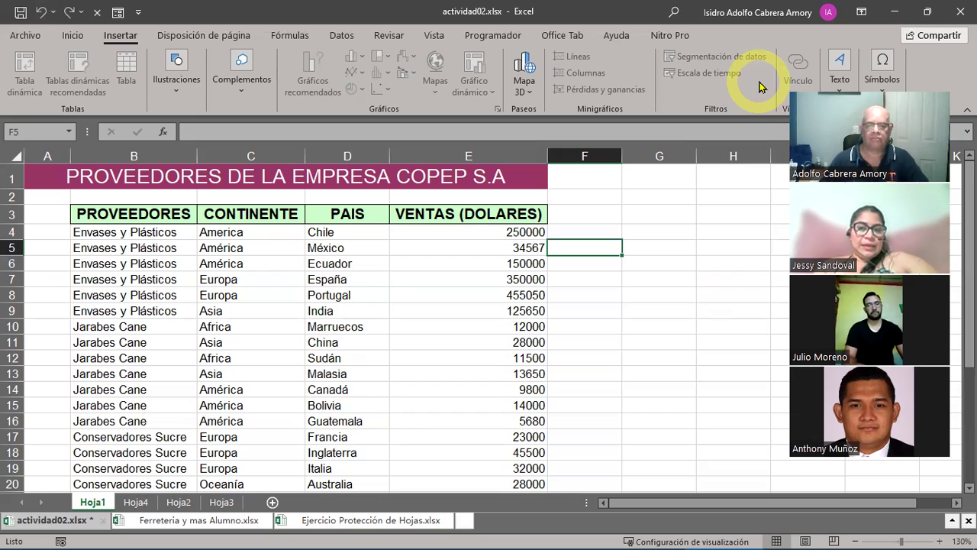
{"action": "left_click", "coordinate": [70, 529]}
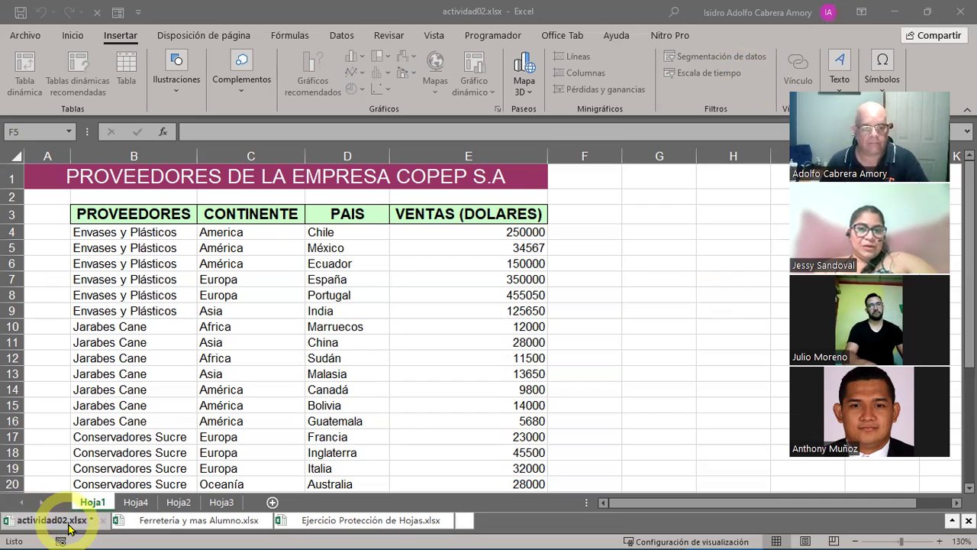
{"action": "left_click", "coordinate": [71, 532]}
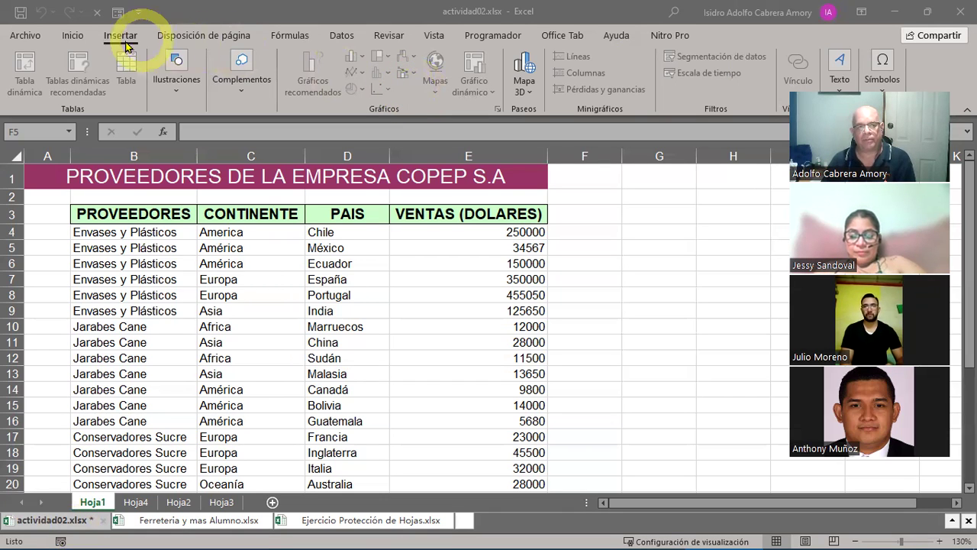
Unprotect Hoja1 from the Revisar tab by entering its sheet password.
{"action": "left_click", "coordinate": [389, 38]}
{"action": "left_click", "coordinate": [390, 38]}
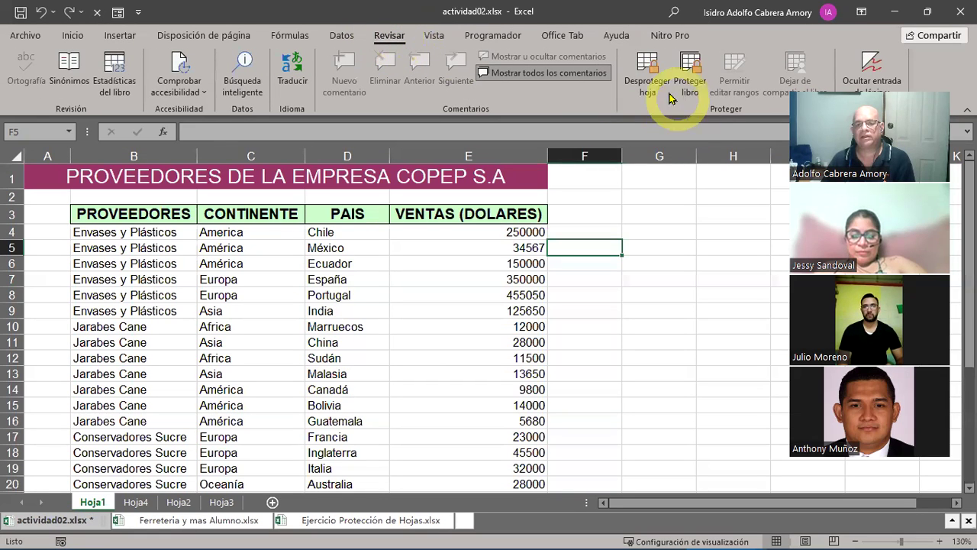
{"action": "left_click", "coordinate": [648, 76]}
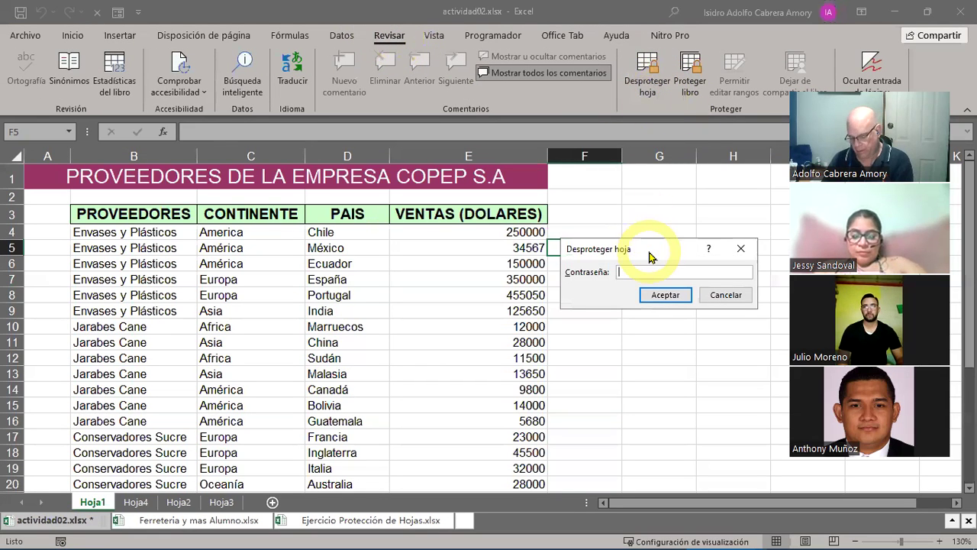
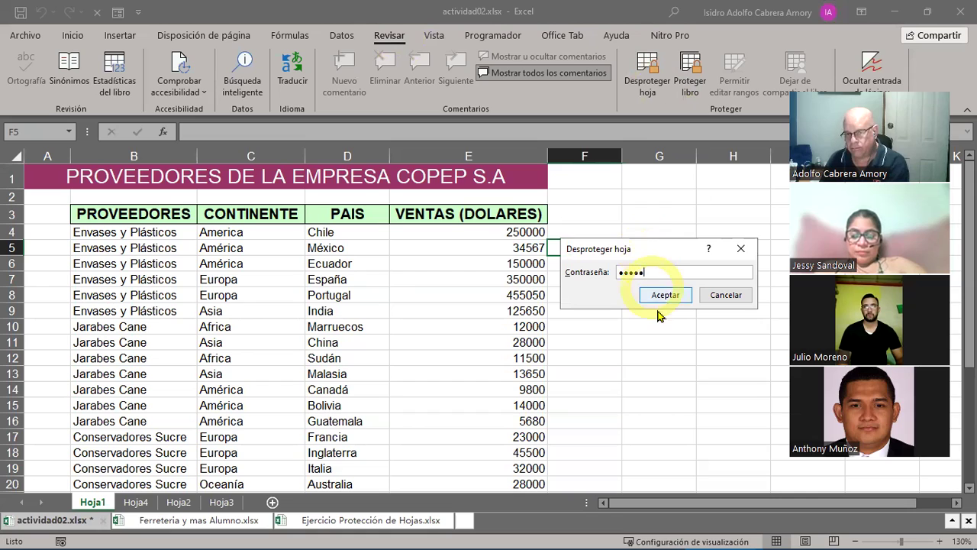
{"action": "left_click", "coordinate": [664, 294]}
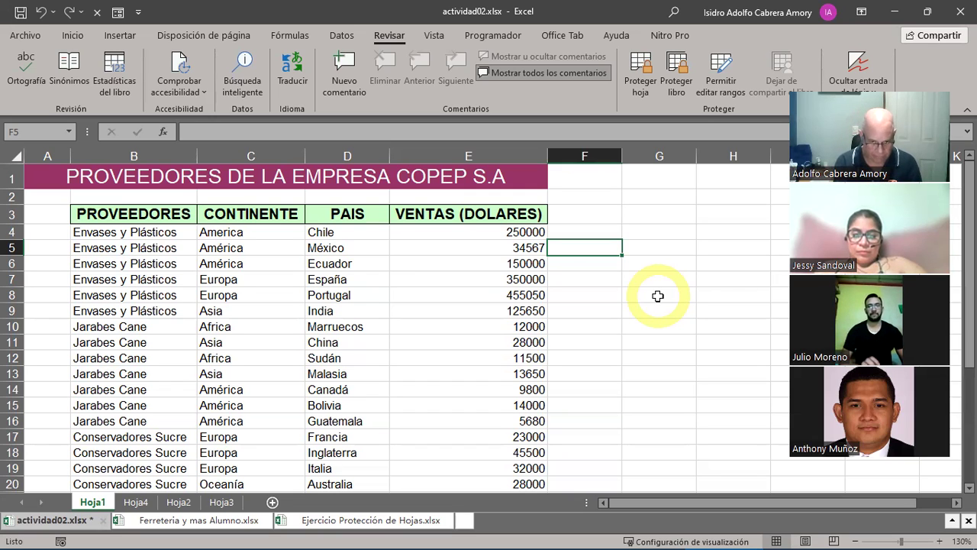
{"action": "left_click", "coordinate": [395, 281]}
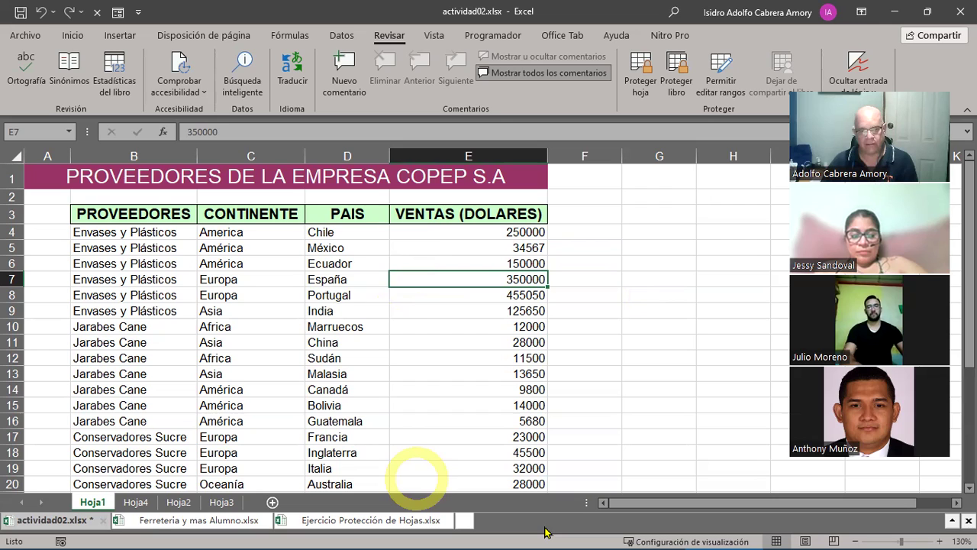
{"action": "left_click", "coordinate": [376, 265]}
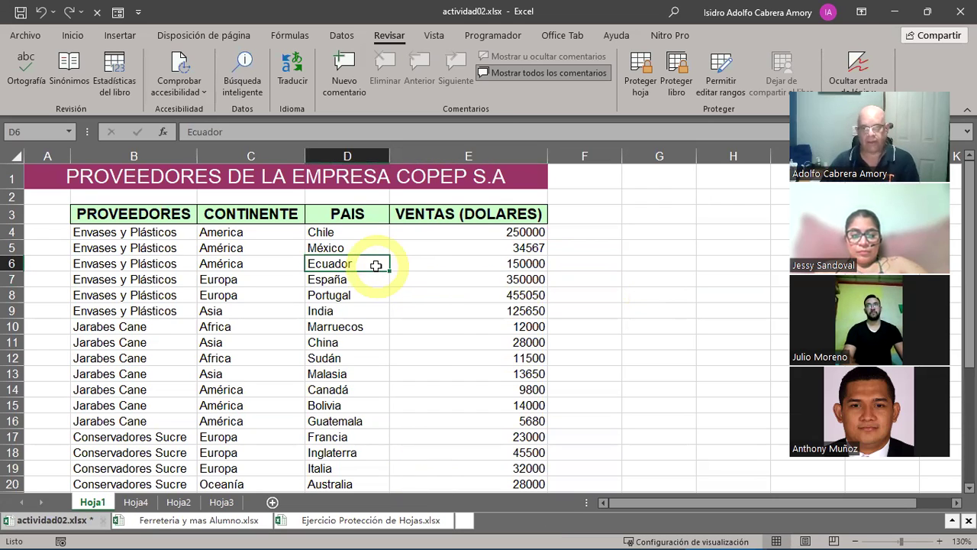
{"action": "left_click", "coordinate": [591, 263]}
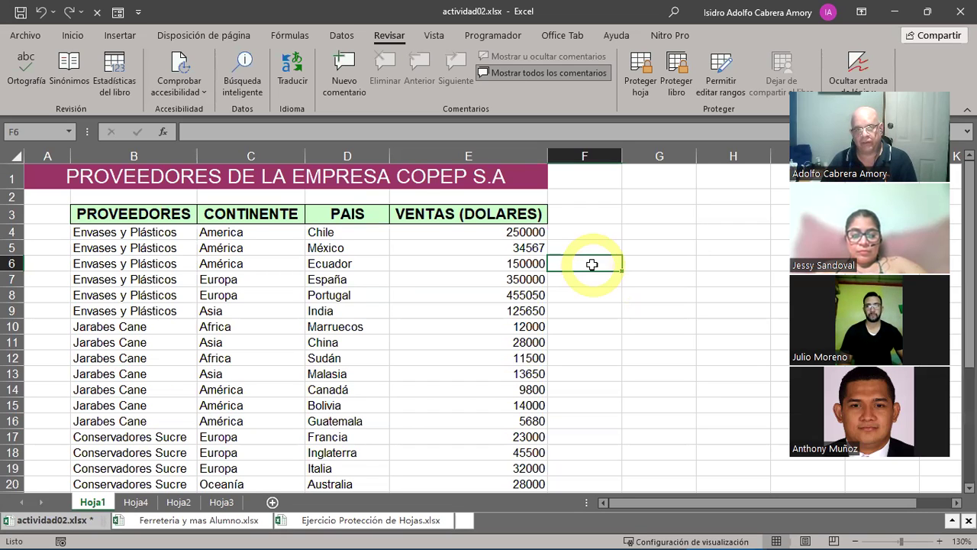
{"action": "left_click", "coordinate": [25, 36]}
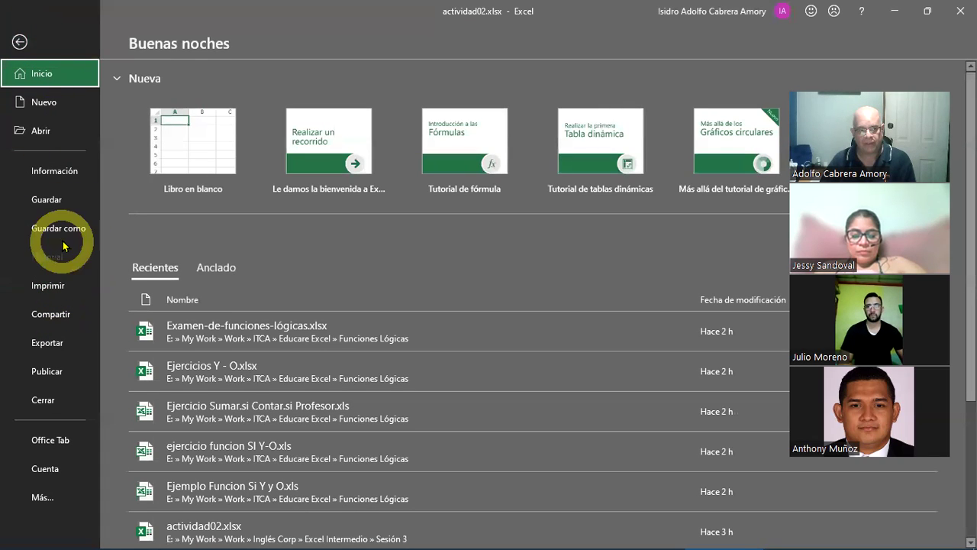
{"action": "left_click", "coordinate": [59, 231]}
{"action": "left_click", "coordinate": [200, 336]}
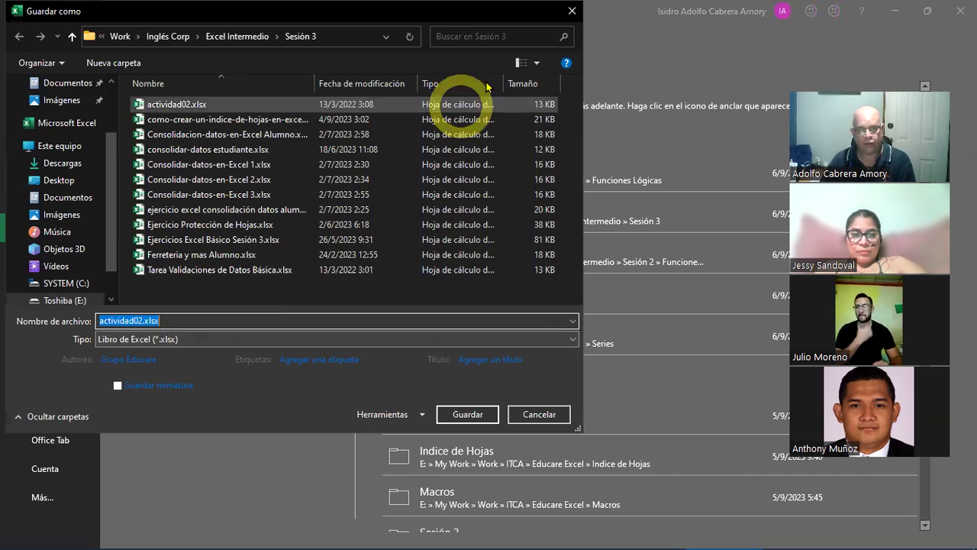
{"action": "left_click", "coordinate": [572, 13]}
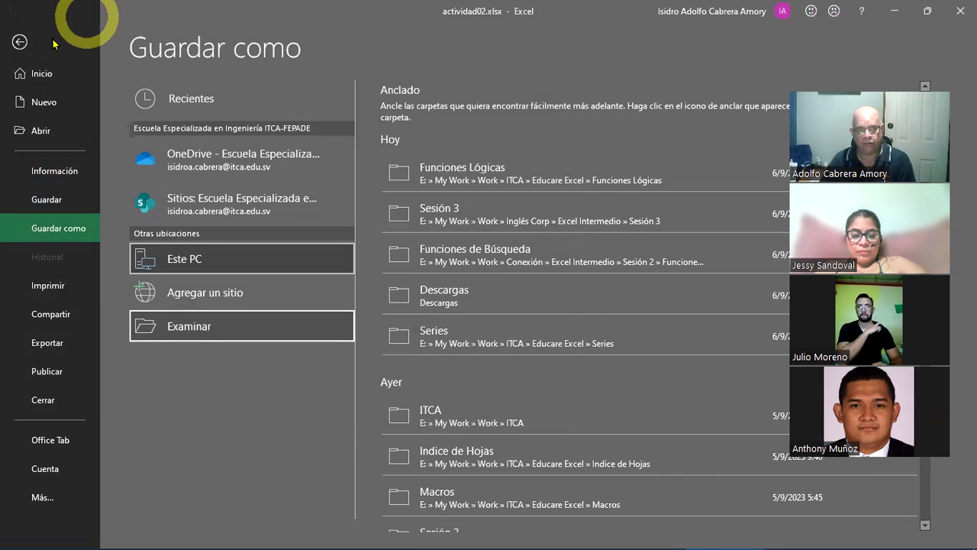
{"action": "left_click", "coordinate": [24, 48]}
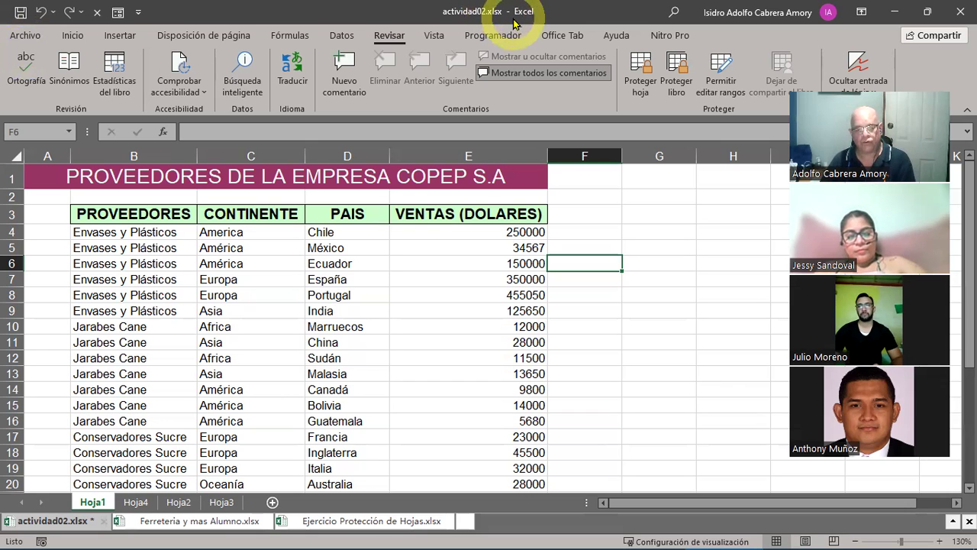
{"action": "right_click", "coordinate": [92, 503]}
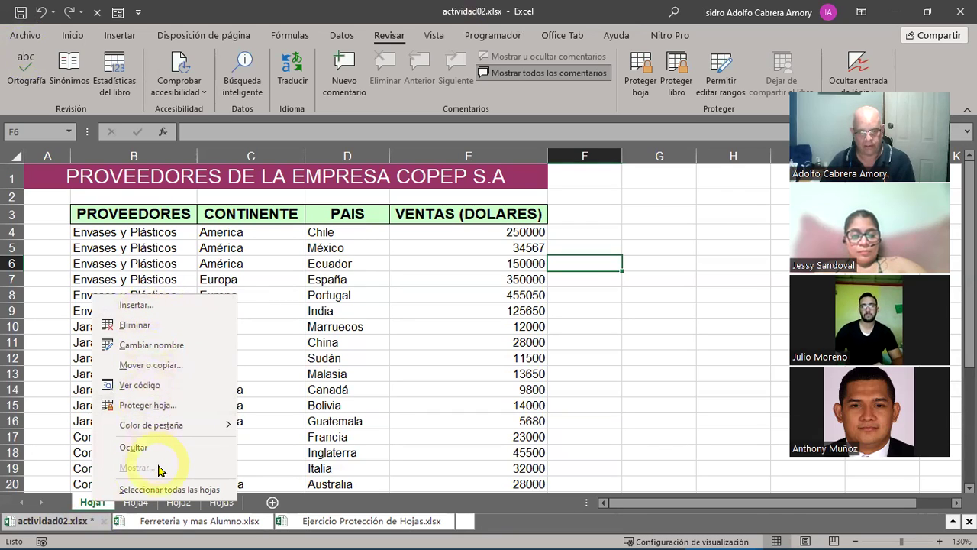
{"action": "left_click", "coordinate": [86, 506]}
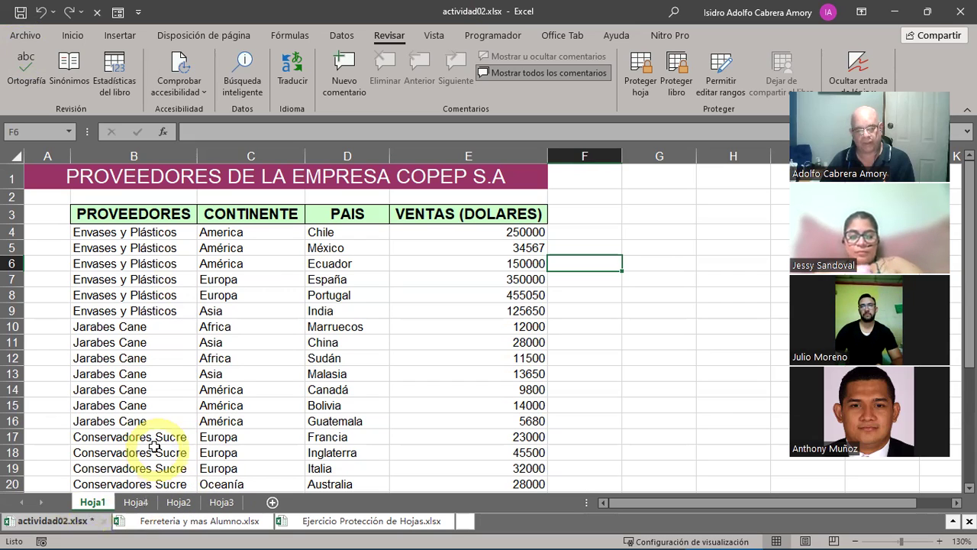
{"action": "right_click", "coordinate": [91, 505]}
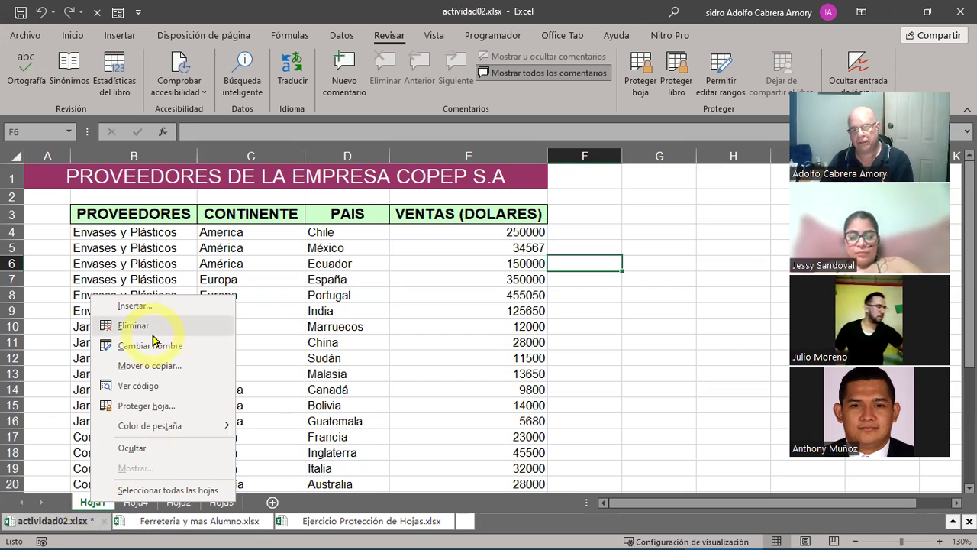
{"action": "left_click", "coordinate": [374, 325]}
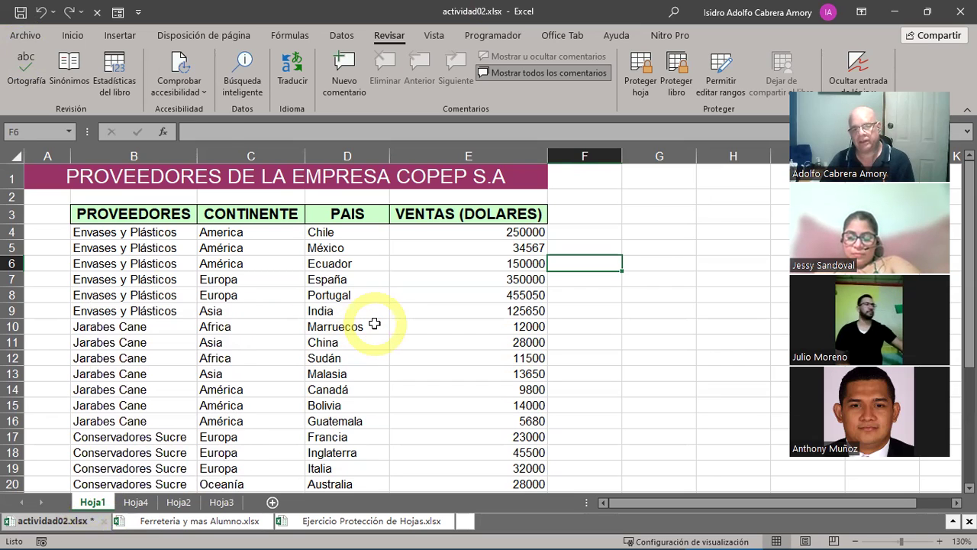
{"action": "left_click", "coordinate": [374, 324]}
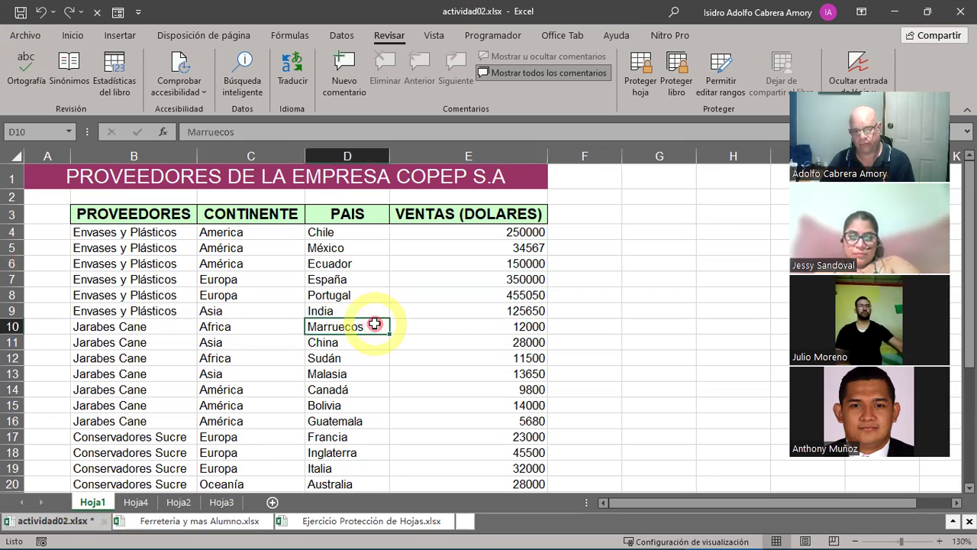
Protect the workbook structure via Proteger libro with a password, entered and confirmed.
{"action": "left_click", "coordinate": [675, 89]}
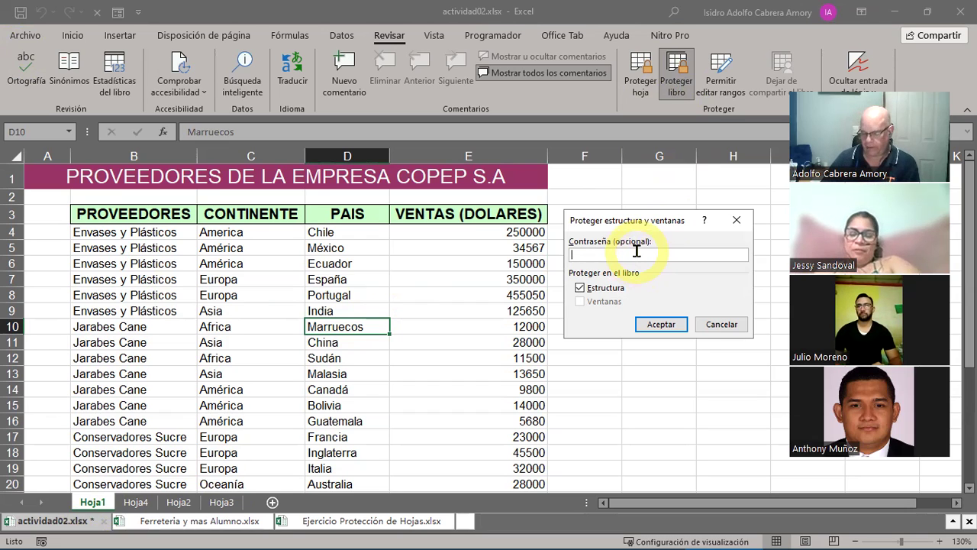
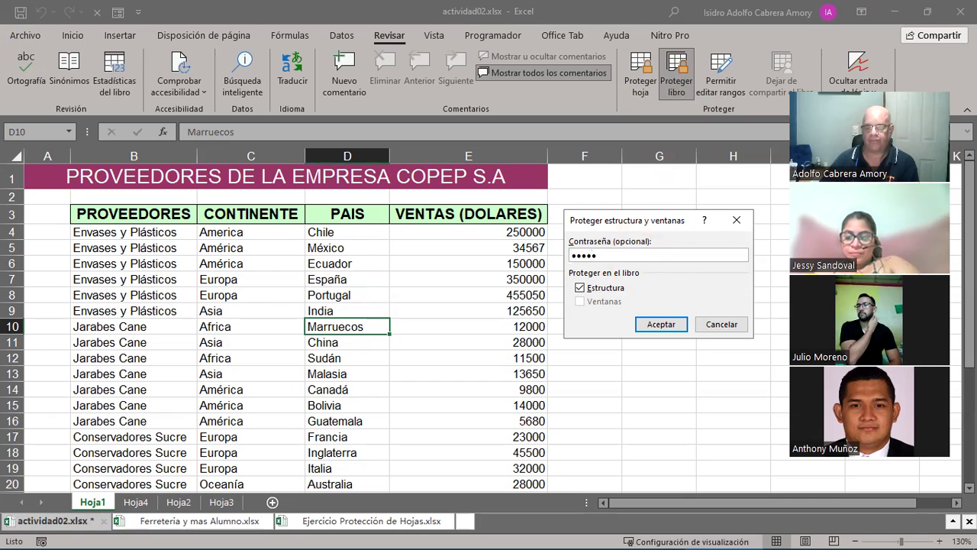
{"action": "left_click", "coordinate": [667, 325]}
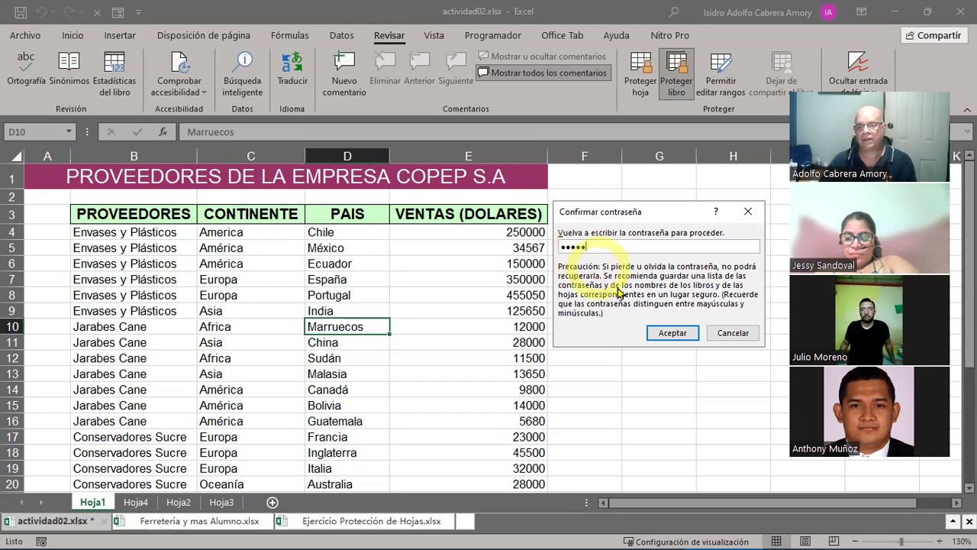
{"action": "left_click", "coordinate": [671, 332]}
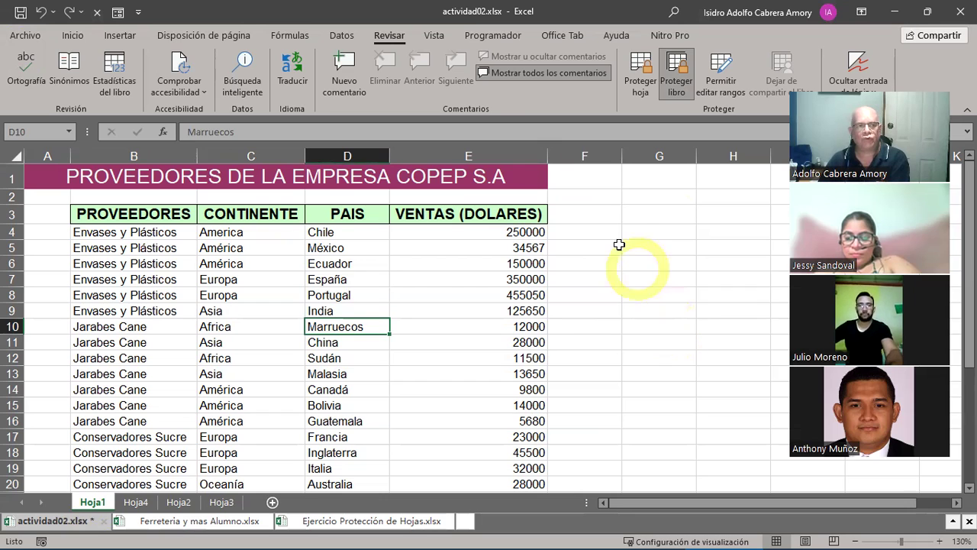
{"action": "left_click", "coordinate": [77, 42]}
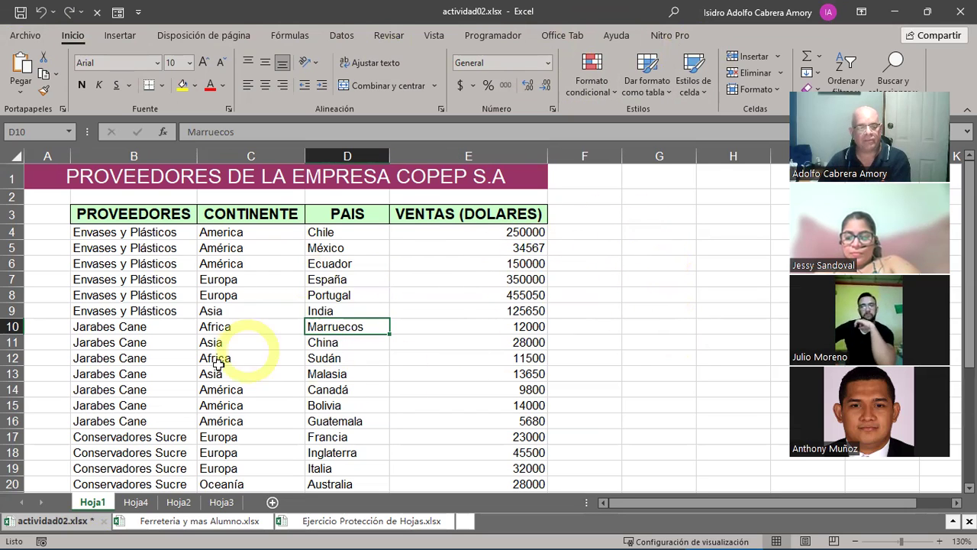
{"action": "right_click", "coordinate": [95, 509]}
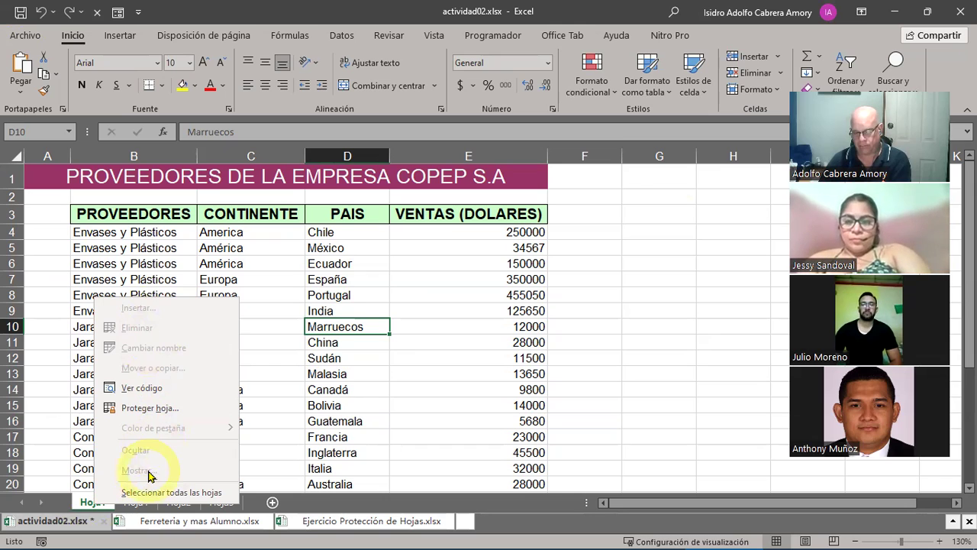
{"action": "left_click", "coordinate": [446, 379]}
{"action": "left_click", "coordinate": [446, 378]}
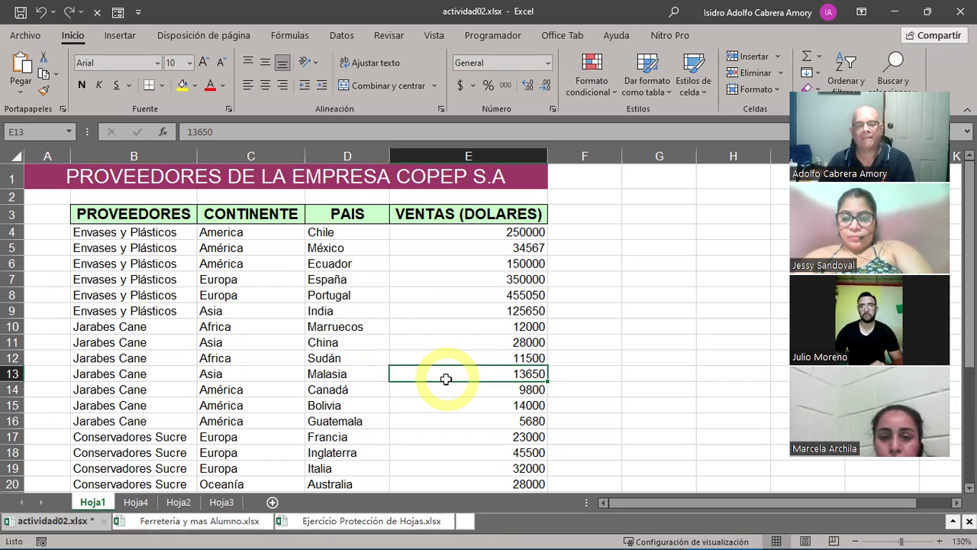
Unprotect the workbook structure via Revisar > Proteger libro, entering the structure password.
{"action": "left_click", "coordinate": [398, 35]}
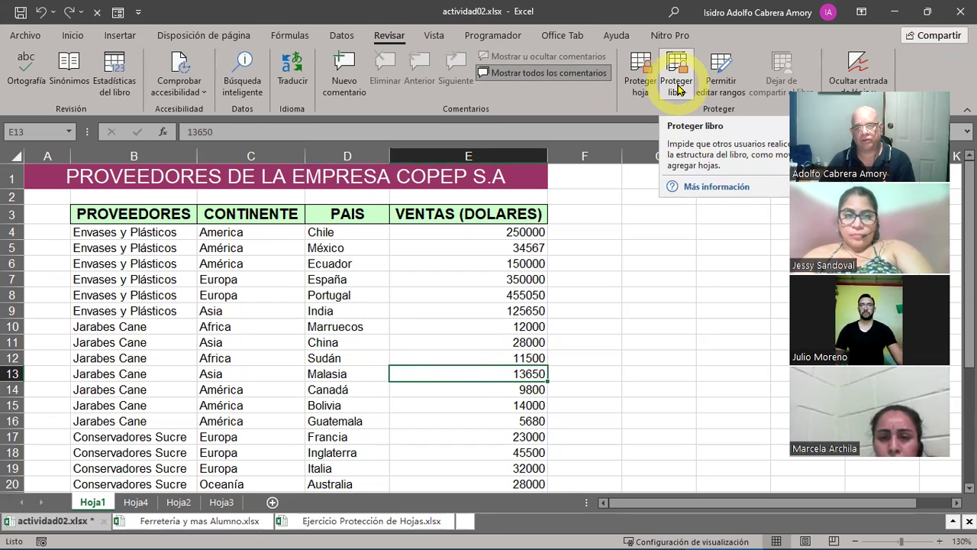
{"action": "left_click", "coordinate": [677, 85]}
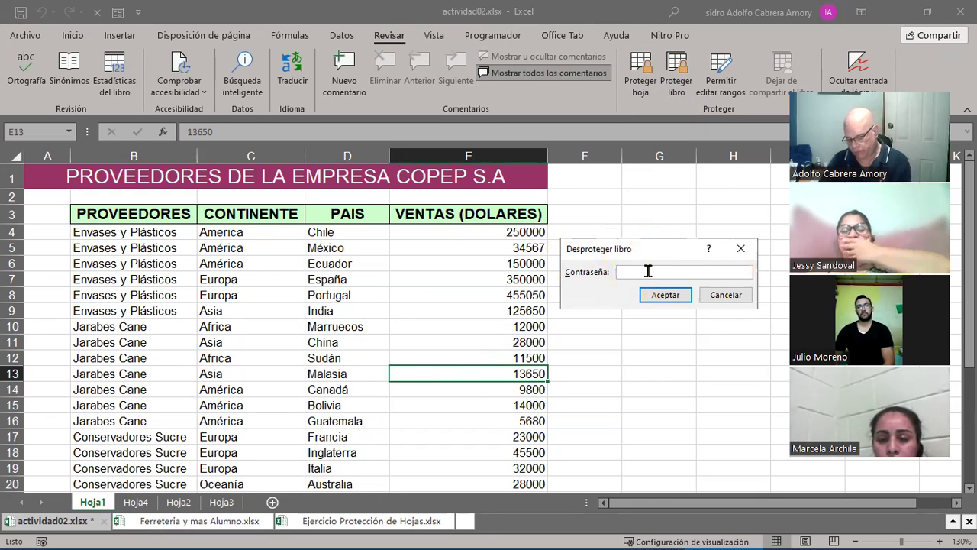
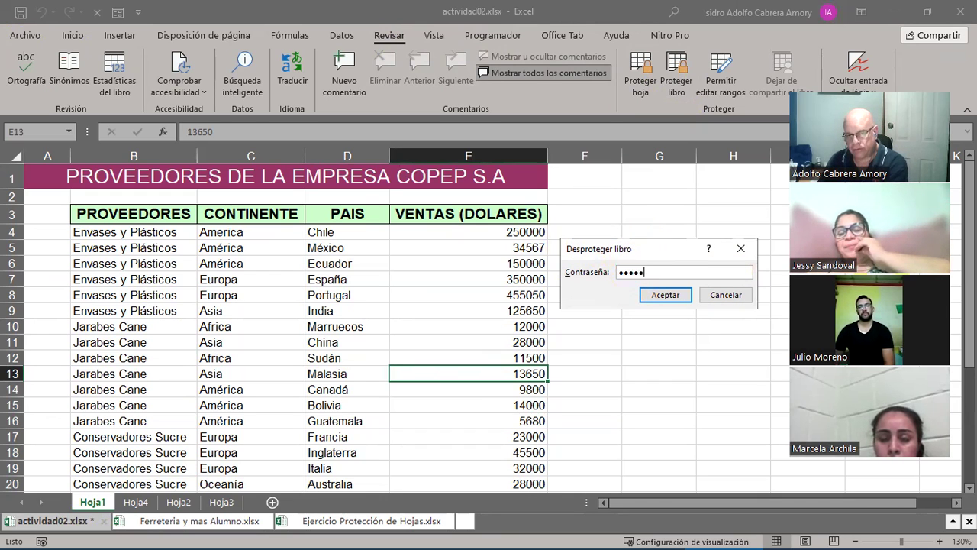
{"action": "left_click", "coordinate": [657, 296]}
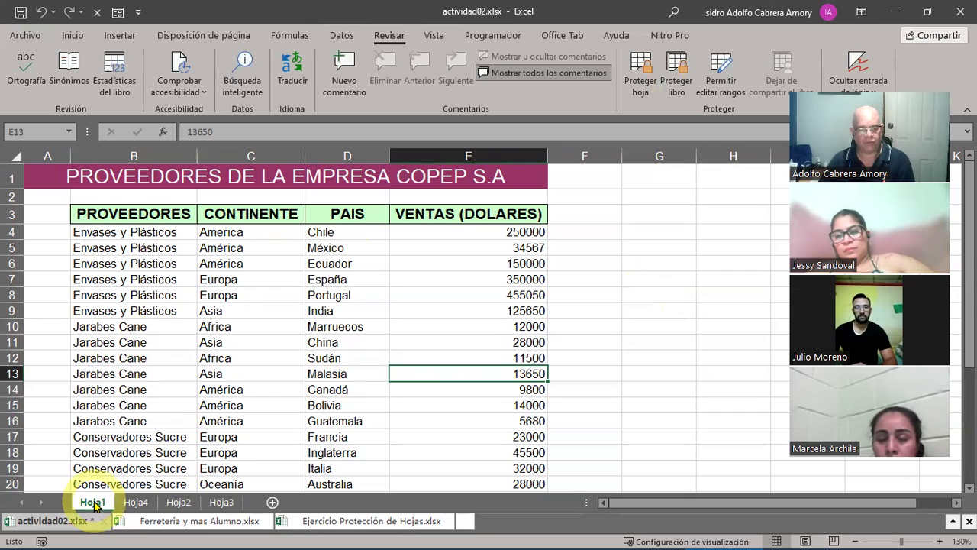
Confirm the Hoja1 tab's sheet options are enabled again, then show the Archivo start page.
{"action": "right_click", "coordinate": [95, 504]}
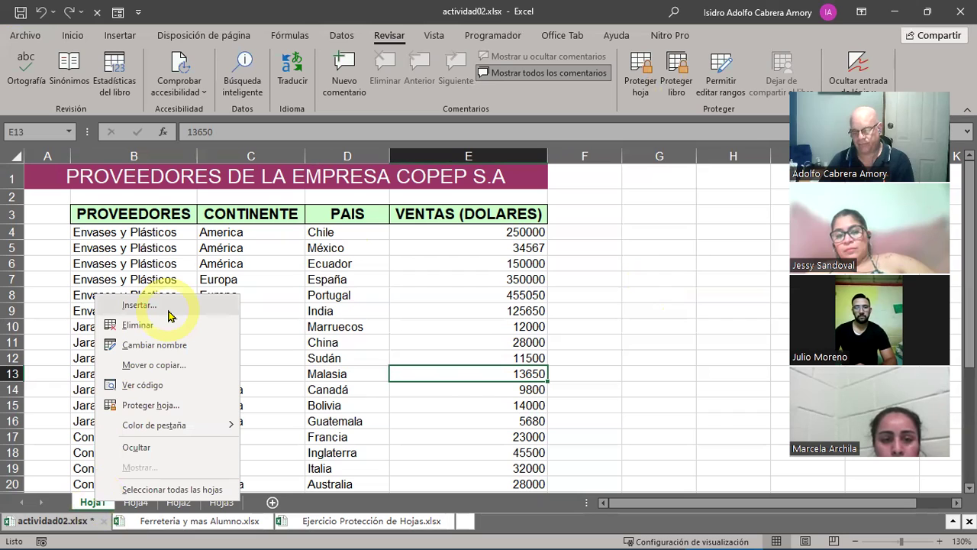
{"action": "left_click", "coordinate": [432, 290]}
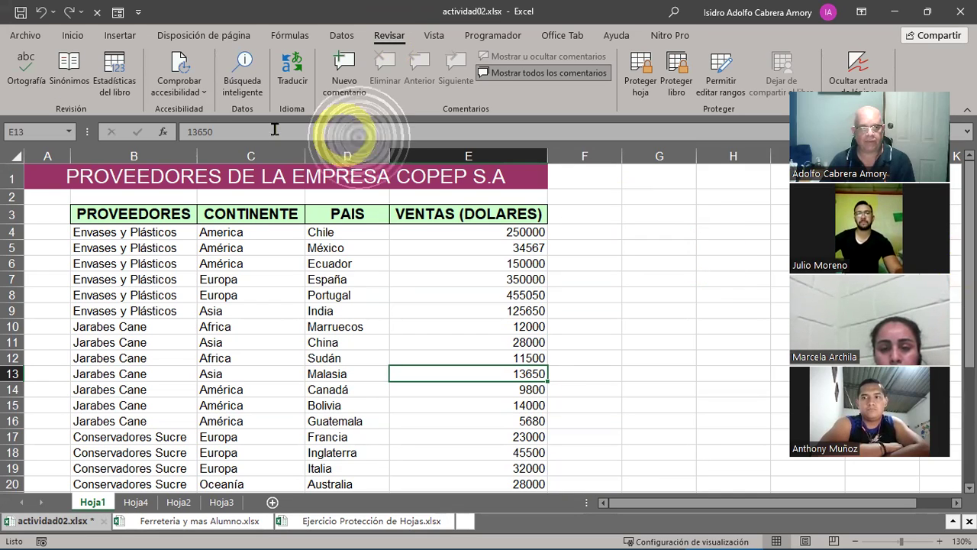
{"action": "left_click", "coordinate": [22, 37]}
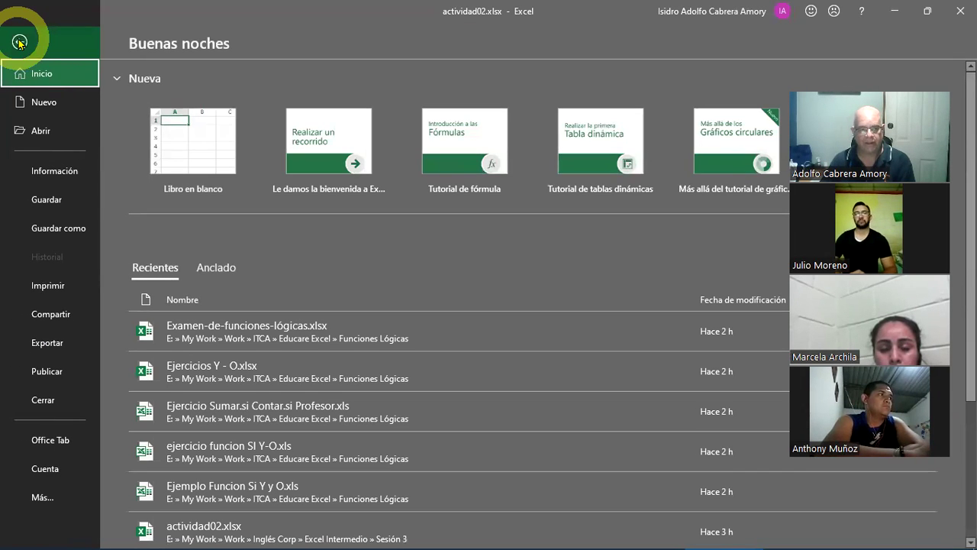
On the Información page, choose Proteger libro > Cifrar con contraseña to start encrypting the workbook.
{"action": "left_click", "coordinate": [58, 173]}
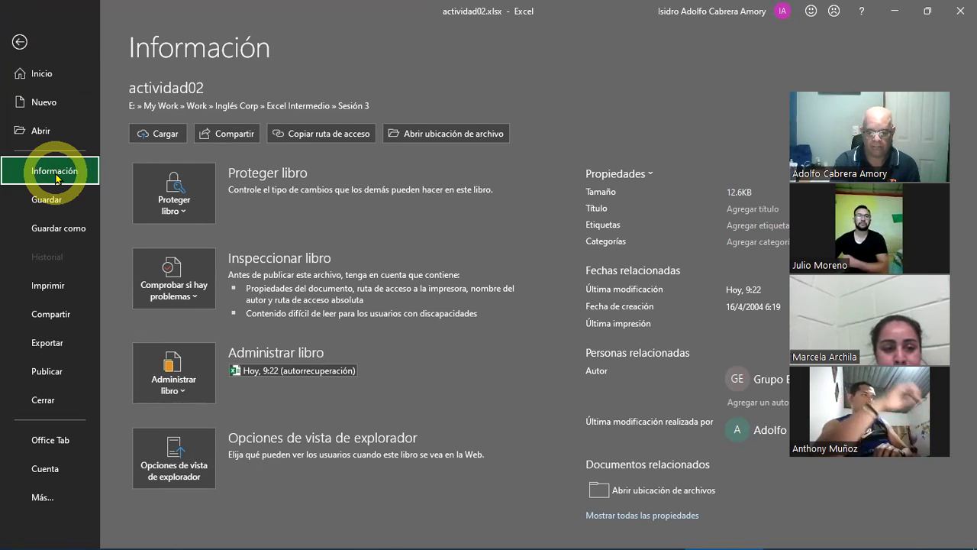
{"action": "left_click", "coordinate": [189, 215]}
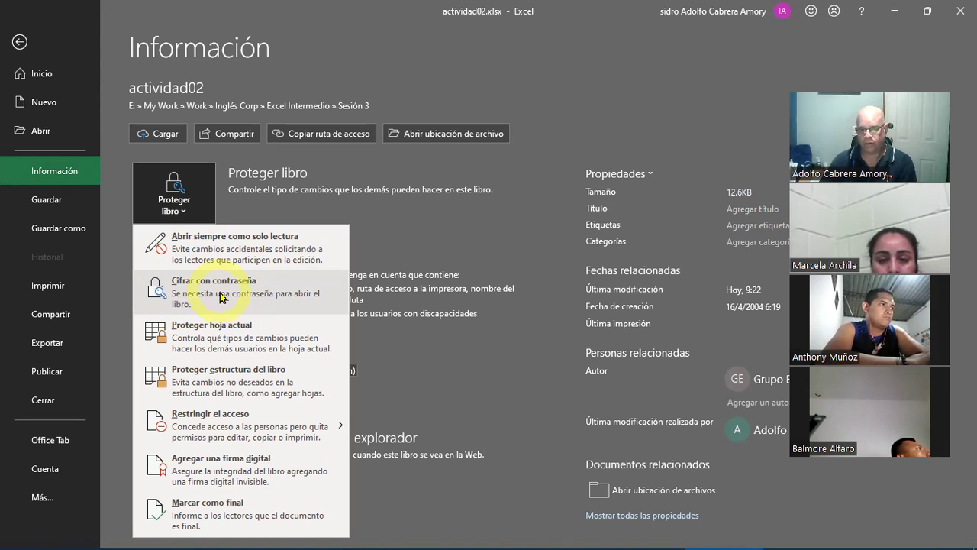
{"action": "left_click", "coordinate": [220, 297]}
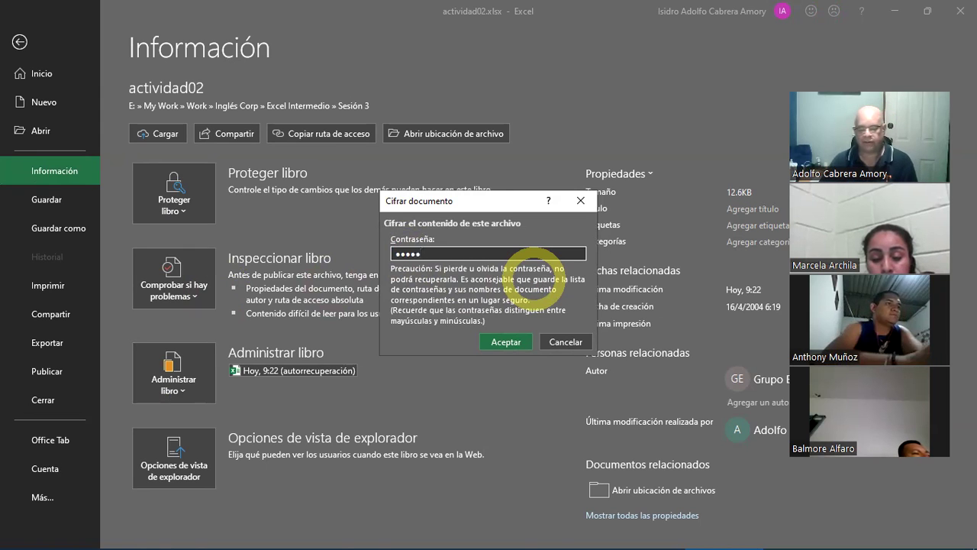
Accept the opening password, then re-enter the same password in Confirmar contraseña and confirm.
{"action": "left_click", "coordinate": [506, 342]}
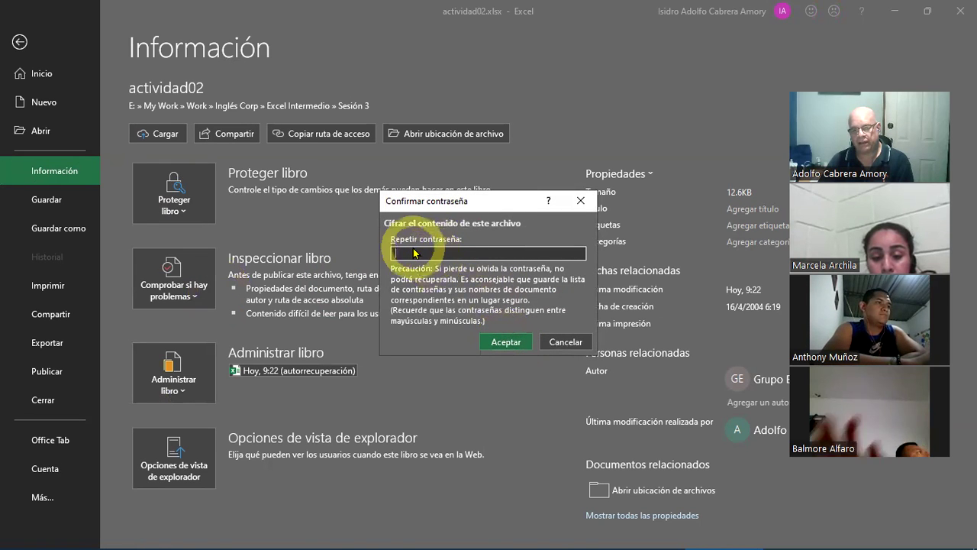
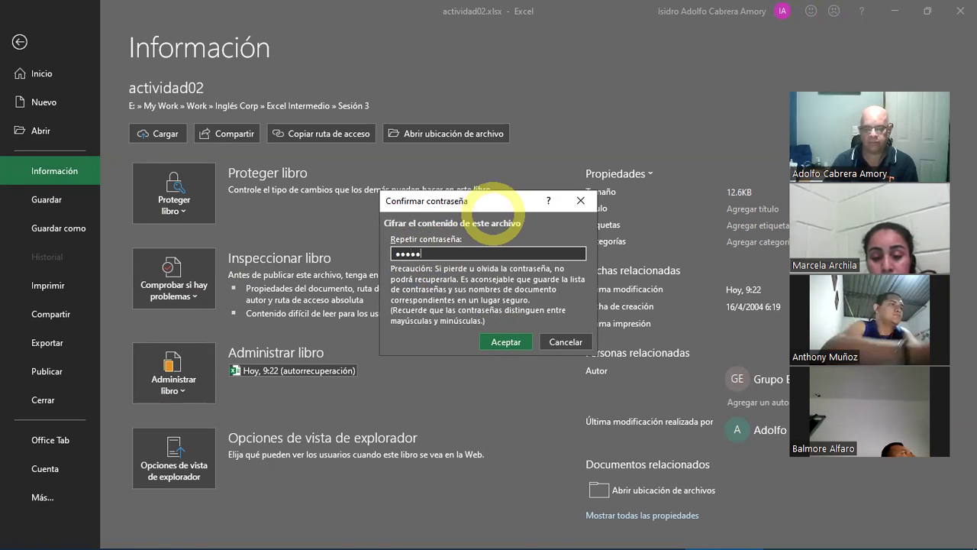
{"action": "left_click", "coordinate": [510, 343]}
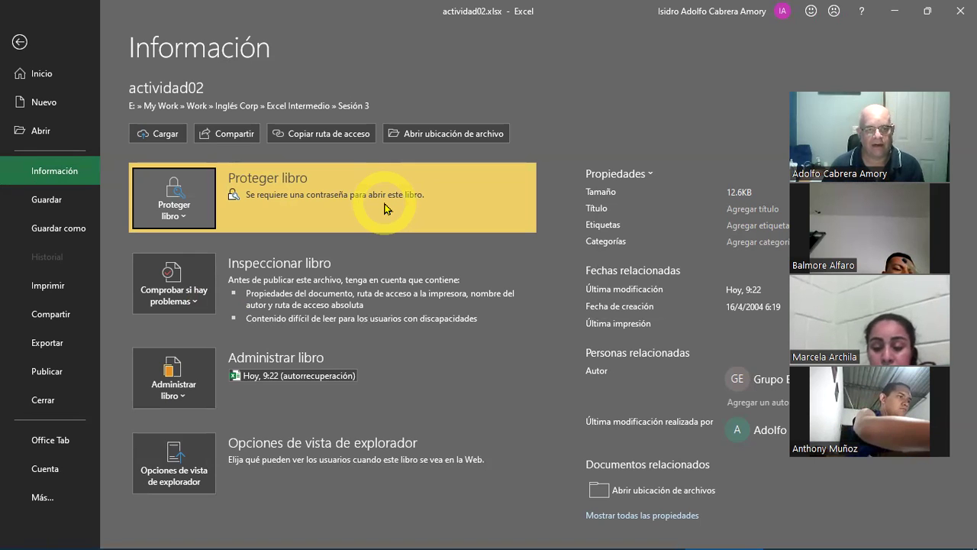
Save the encrypted actividad02.xlsx with Archivo > Guardar.
{"action": "left_click", "coordinate": [20, 42]}
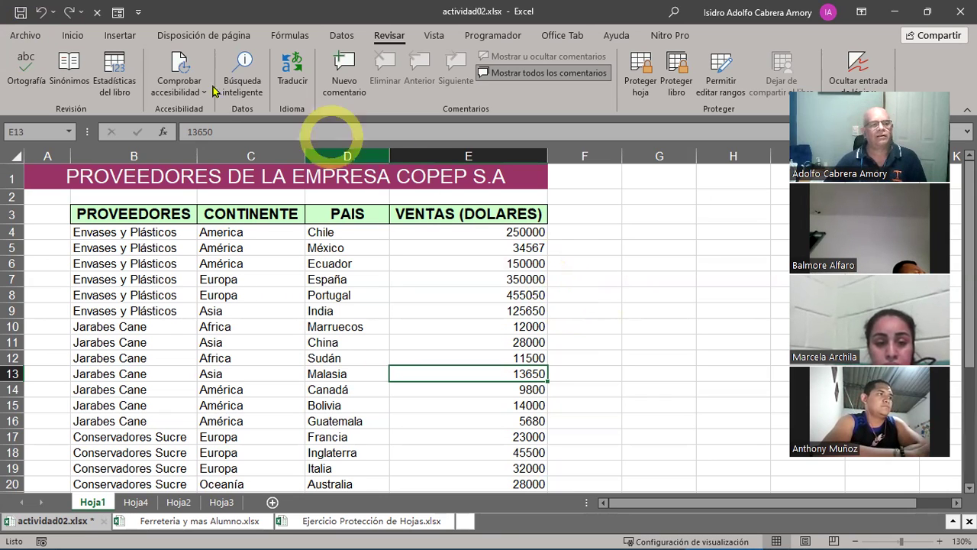
{"action": "left_click", "coordinate": [26, 36]}
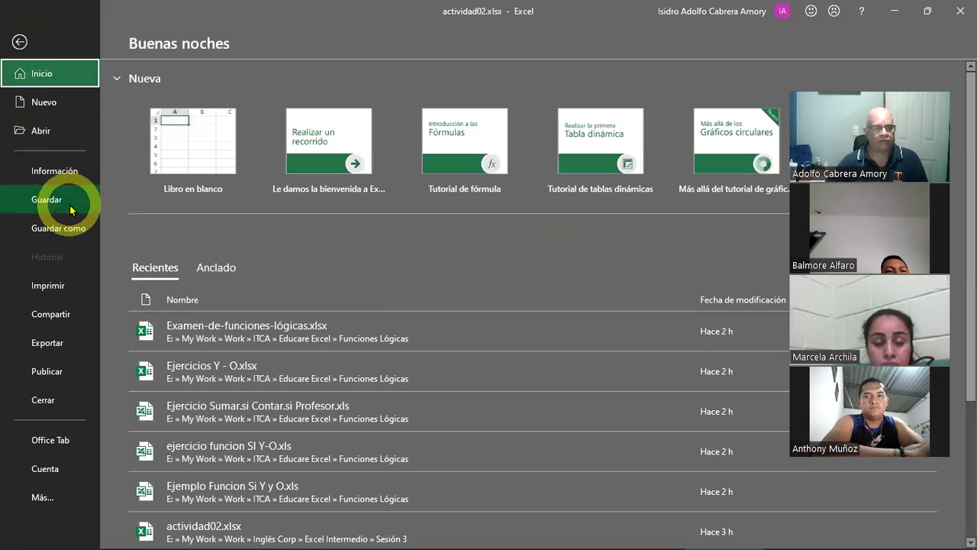
{"action": "left_click", "coordinate": [20, 40]}
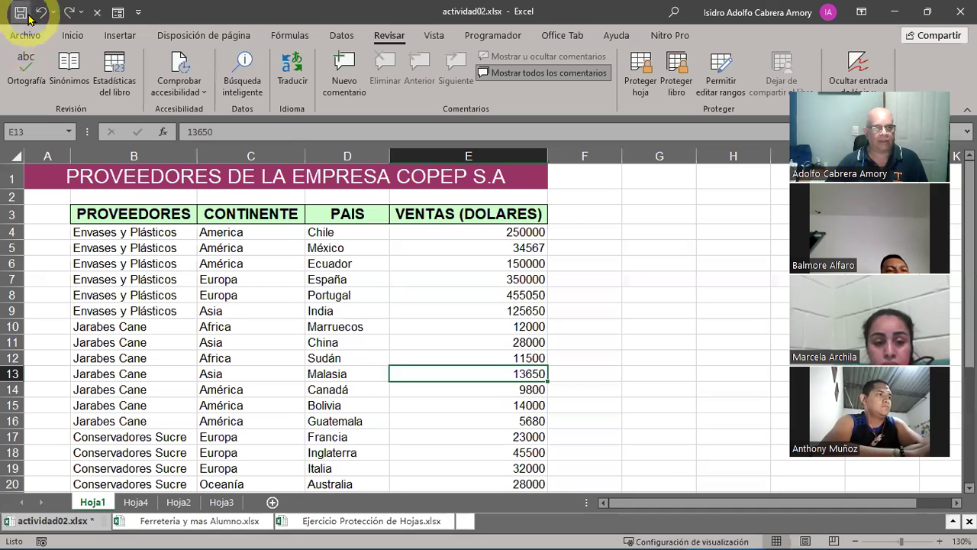
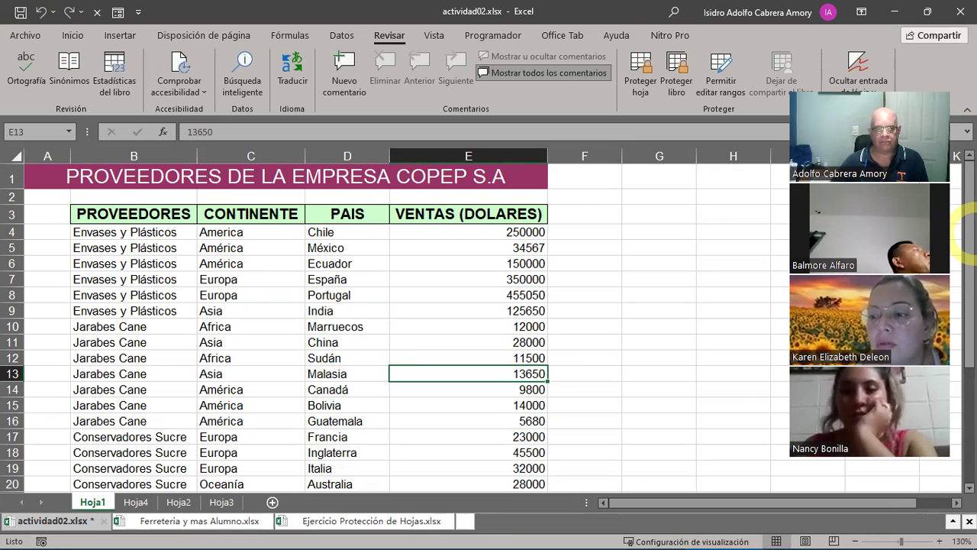
Open the Información page for actividad02 from the Archivo backstage menu.
{"action": "left_click", "coordinate": [26, 35]}
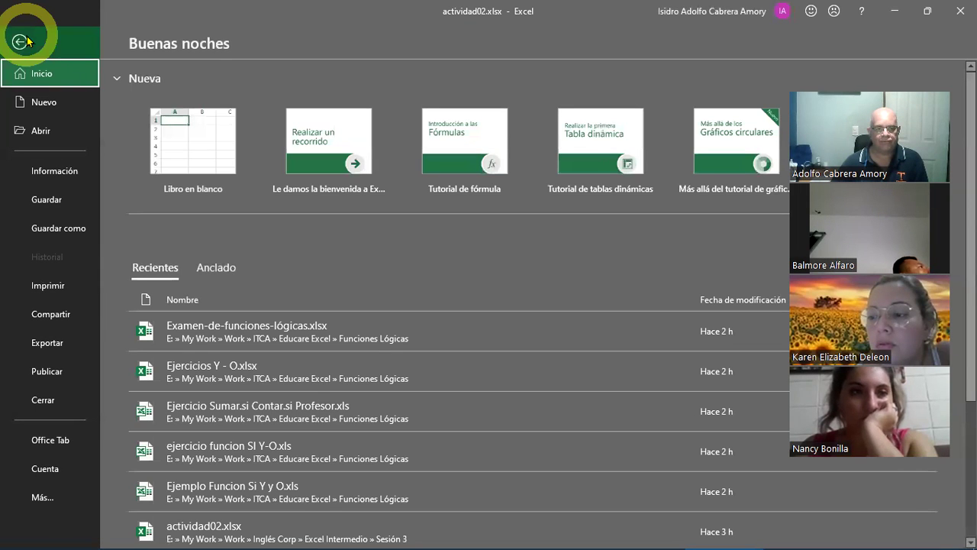
{"action": "left_click", "coordinate": [66, 228]}
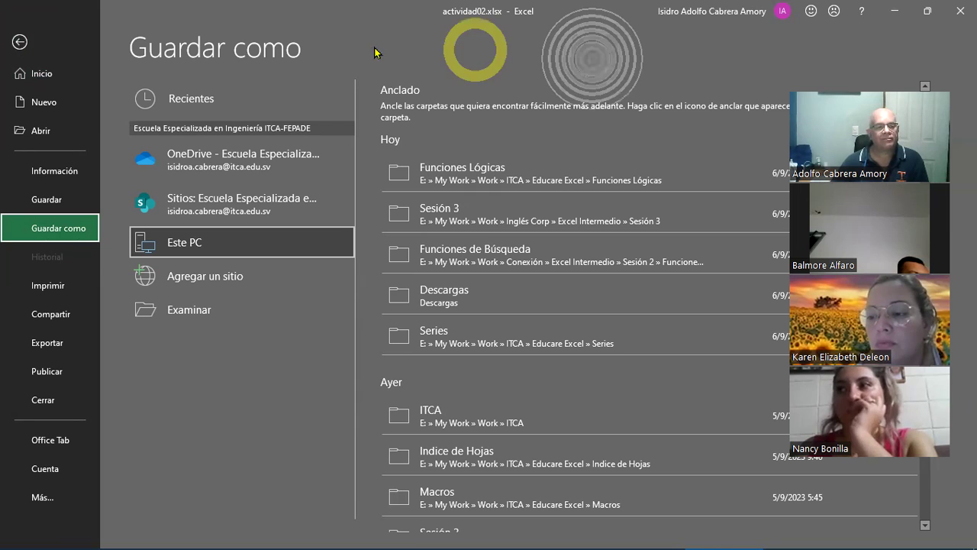
{"action": "left_click", "coordinate": [56, 179]}
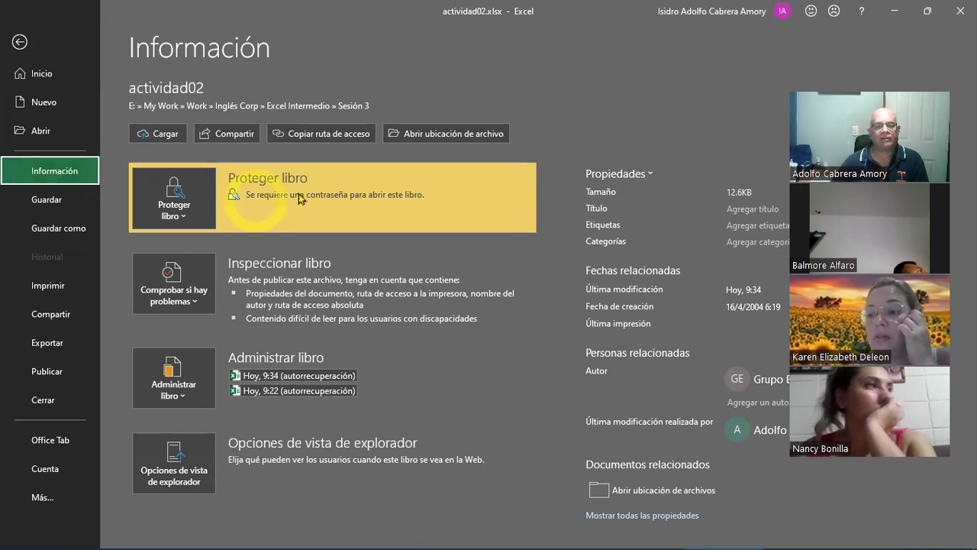
Delete the open password for actividad02 under Proteger libro > Cifrar con contraseña.
{"action": "left_click", "coordinate": [180, 215]}
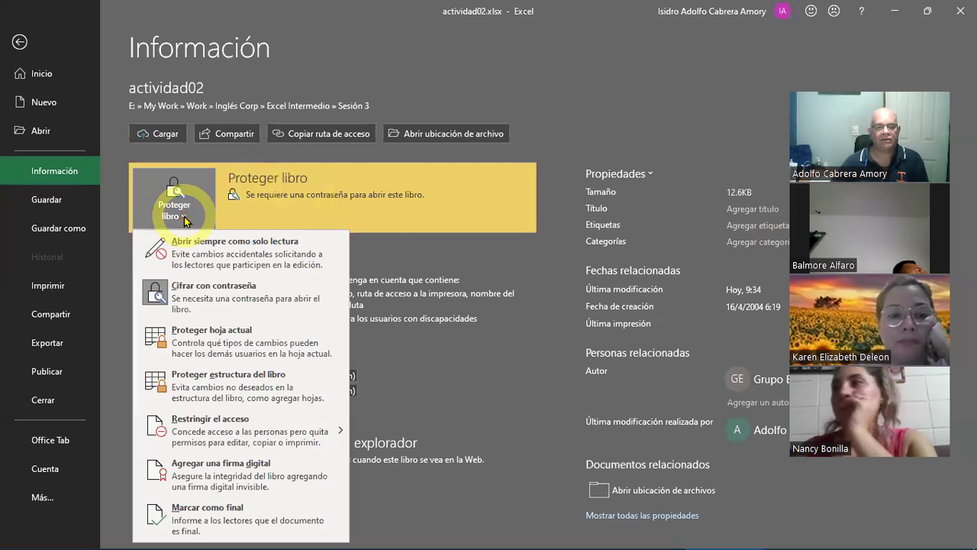
{"action": "left_click", "coordinate": [201, 297]}
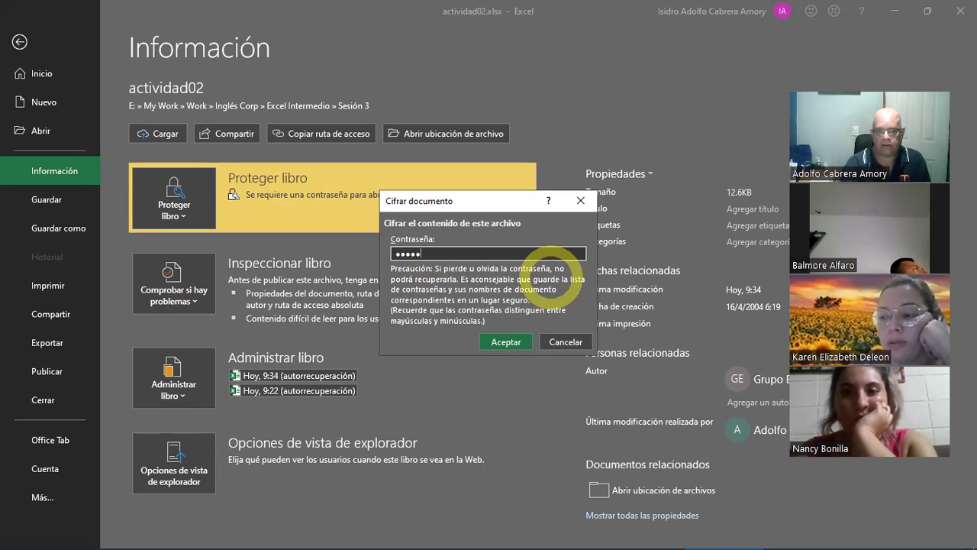
{"action": "key", "text": "BackSpace"}
{"action": "key", "text": "BackSpace"}
{"action": "key", "text": "BackSpace"}
{"action": "key", "text": "BackSpace"}
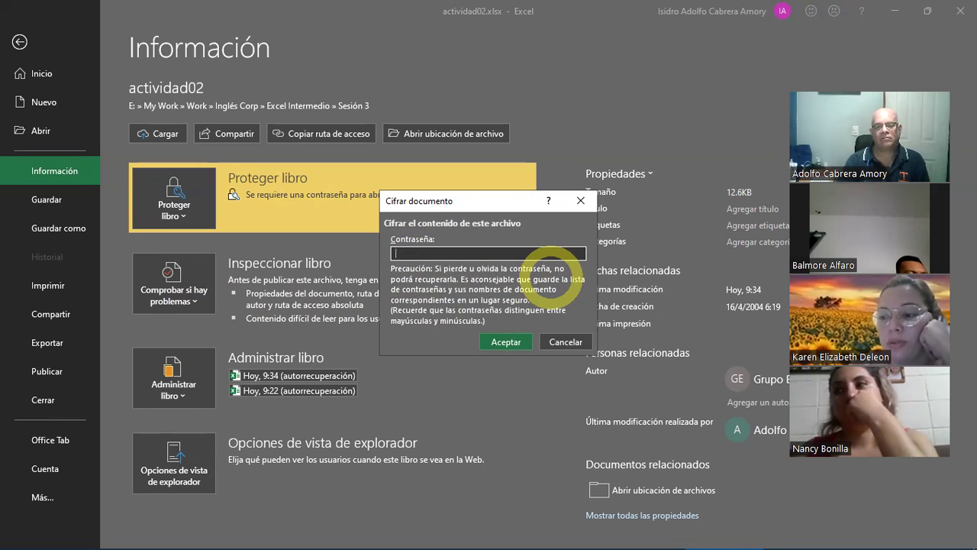
{"action": "left_click", "coordinate": [505, 342]}
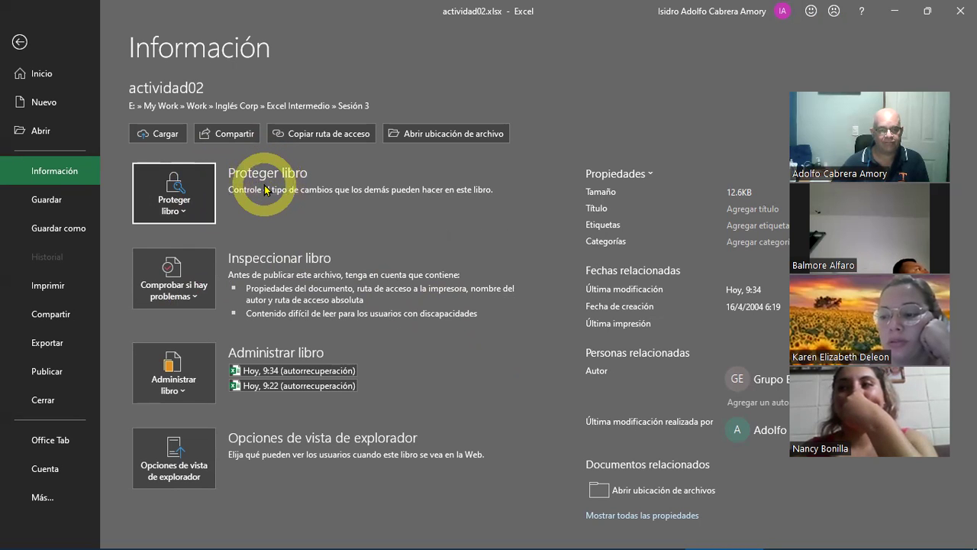
Leave the backstage and return to the COPEP supplier table on Hoja1.
{"action": "left_click", "coordinate": [20, 42]}
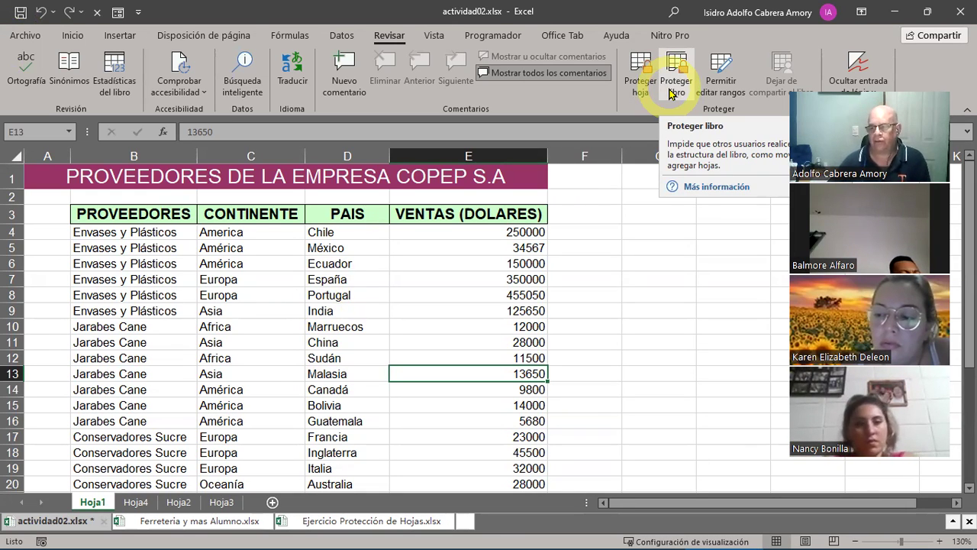
{"action": "left_click", "coordinate": [881, 461]}
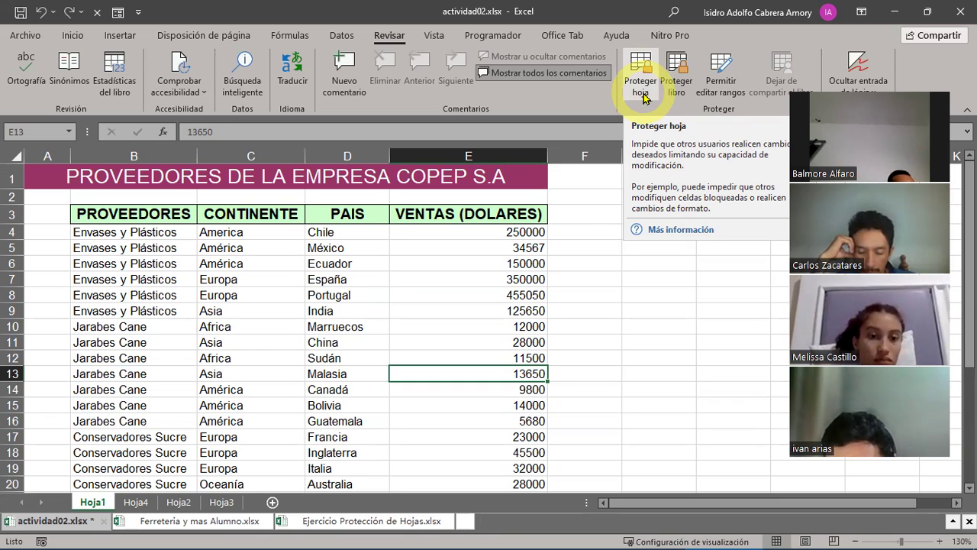
{"action": "left_click", "coordinate": [598, 356]}
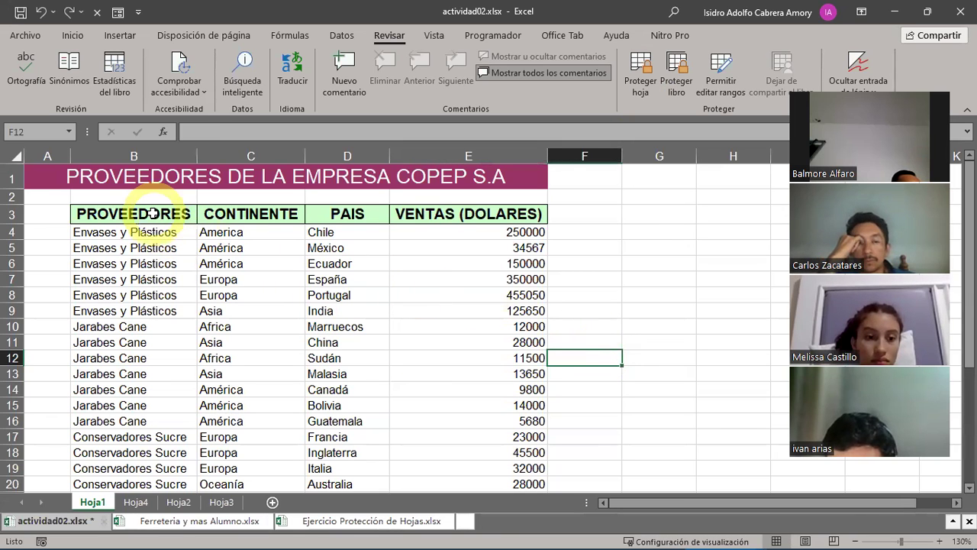
{"action": "mouse_move", "coordinate": [152, 213]}
{"action": "left_mouse_down"}
{"action": "mouse_move", "coordinate": [490, 532]}
{"action": "mouse_move", "coordinate": [513, 451]}
{"action": "left_mouse_up"}
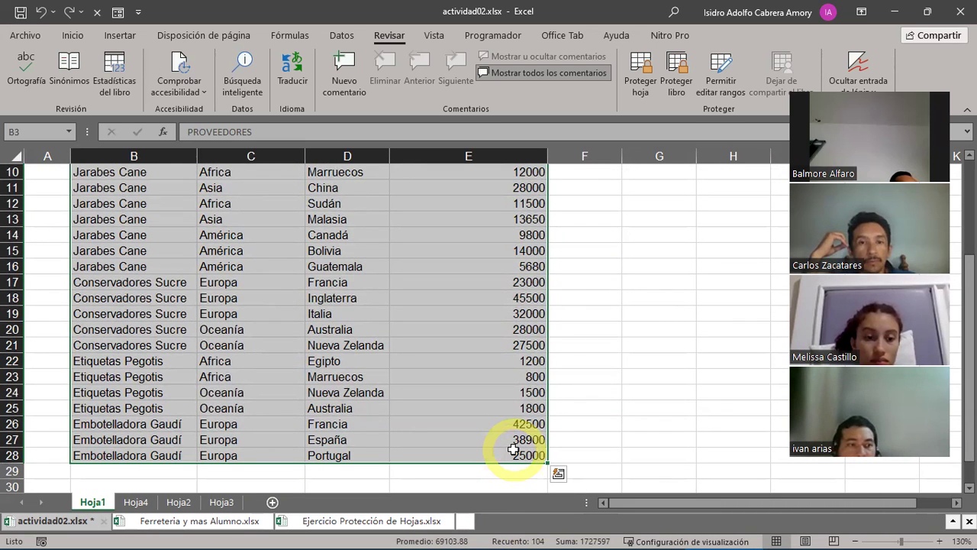
{"action": "scroll", "coordinate": [513, 452], "scroll_direction": "up", "scroll_amount": 3}
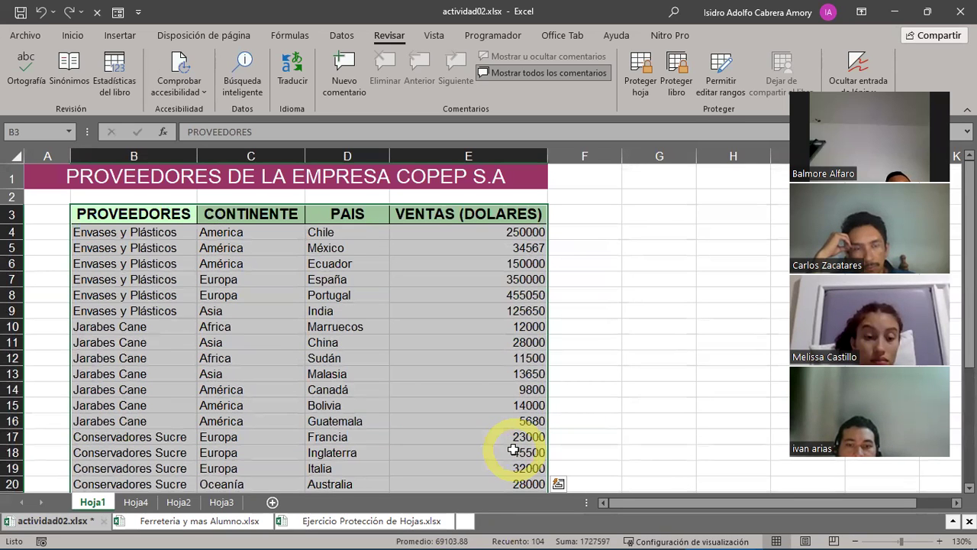
{"action": "mouse_move", "coordinate": [152, 214]}
{"action": "left_mouse_down"}
{"action": "mouse_move", "coordinate": [532, 432]}
{"action": "mouse_move", "coordinate": [518, 454]}
{"action": "left_mouse_up"}
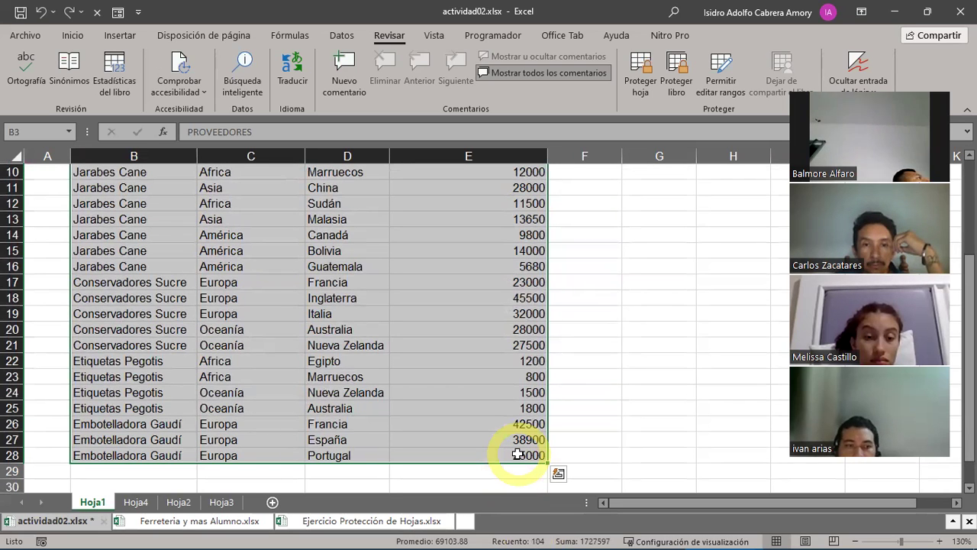
{"action": "scroll", "coordinate": [517, 454], "scroll_direction": "up", "scroll_amount": 3}
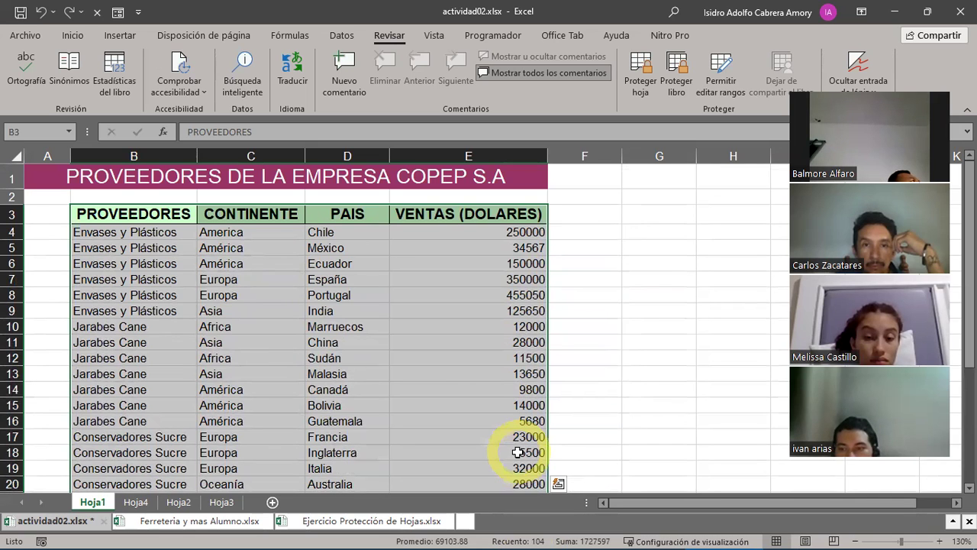
{"action": "left_click", "coordinate": [678, 231]}
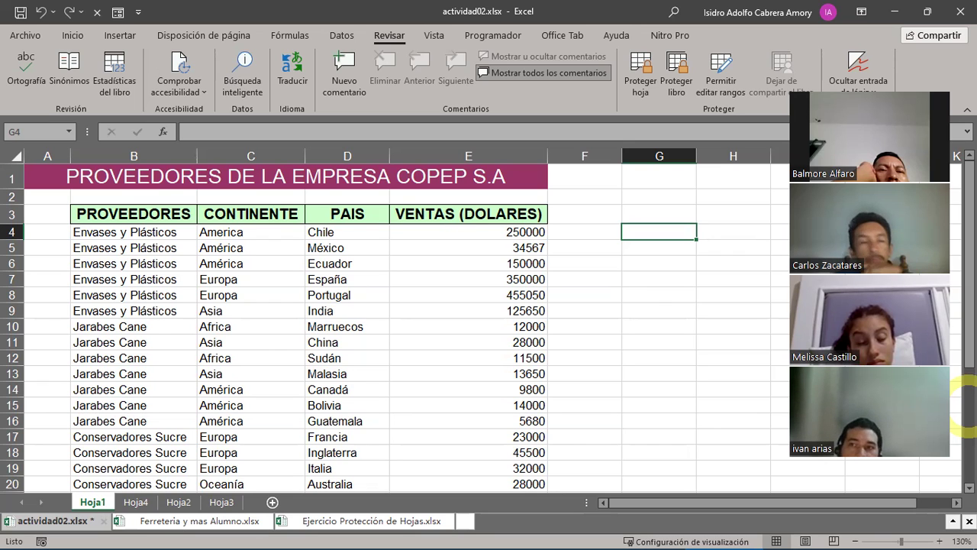
Select range B3:G11 of the supplier table and show the Inicio ribbon.
{"action": "left_click", "coordinate": [648, 325]}
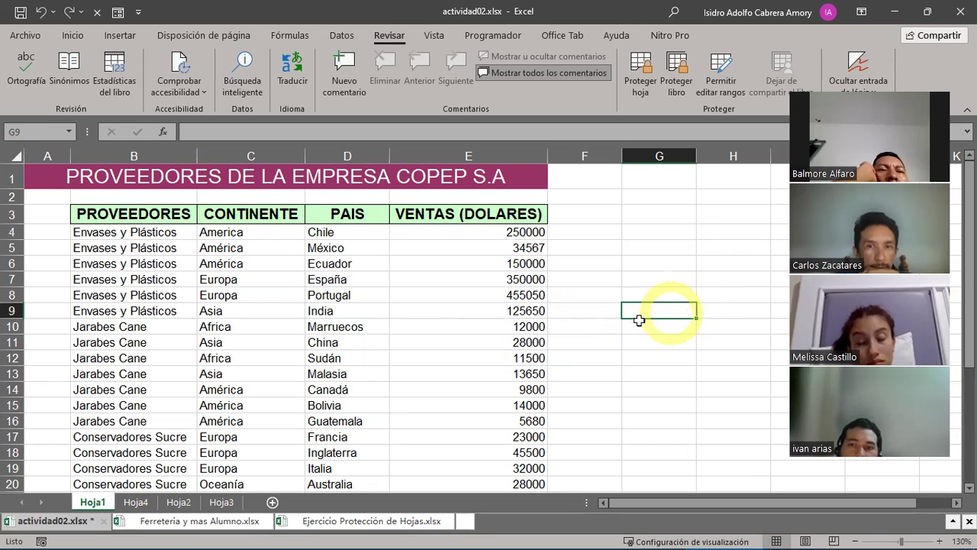
{"action": "left_click", "coordinate": [466, 311]}
{"action": "left_click", "coordinate": [259, 294]}
{"action": "left_click", "coordinate": [340, 295]}
{"action": "left_click", "coordinate": [514, 325]}
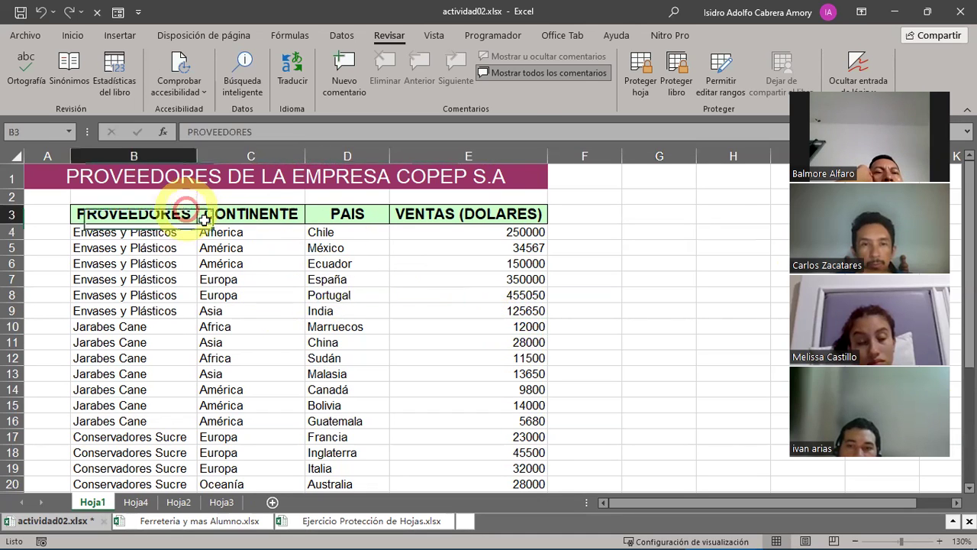
{"action": "left_click_drag", "start_coordinate": [191, 214], "coordinate": [648, 344]}
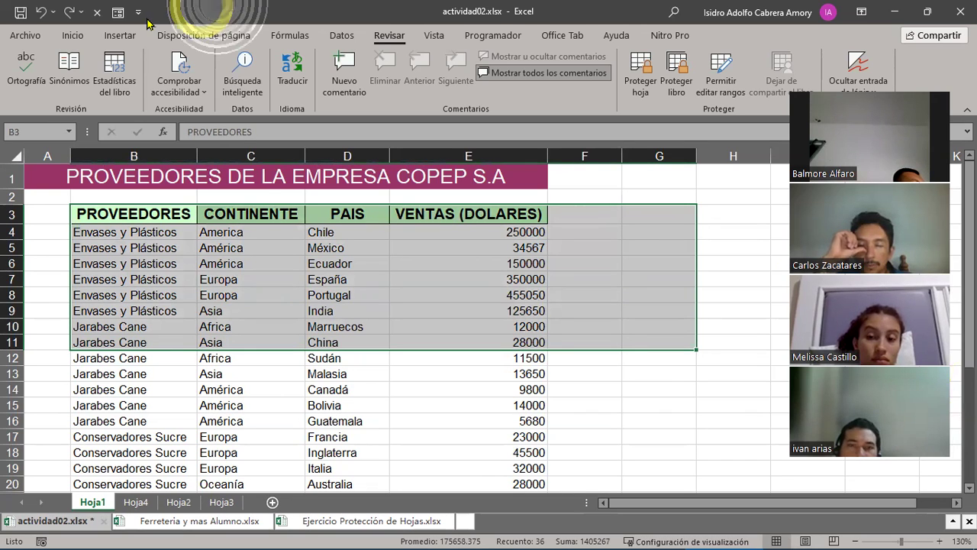
{"action": "left_click", "coordinate": [73, 40]}
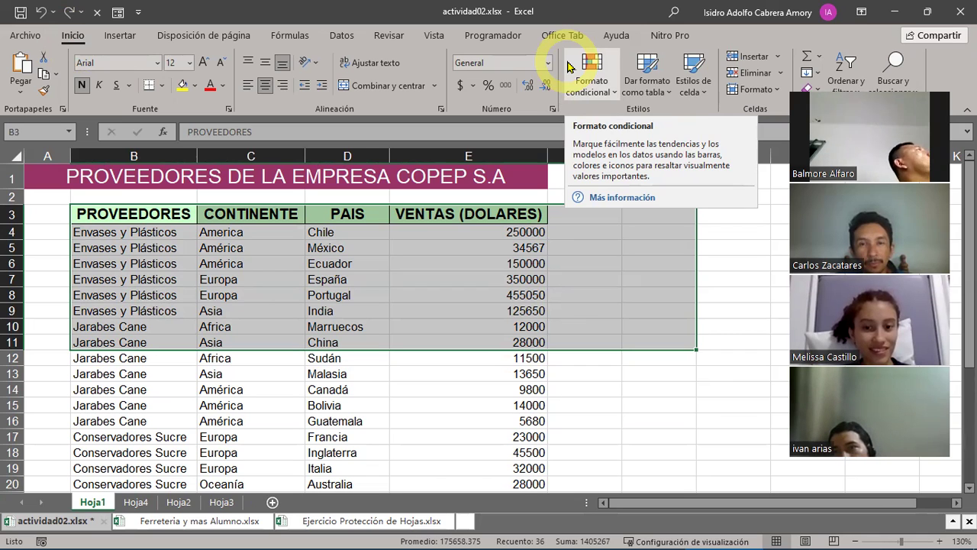
{"action": "left_click", "coordinate": [440, 111]}
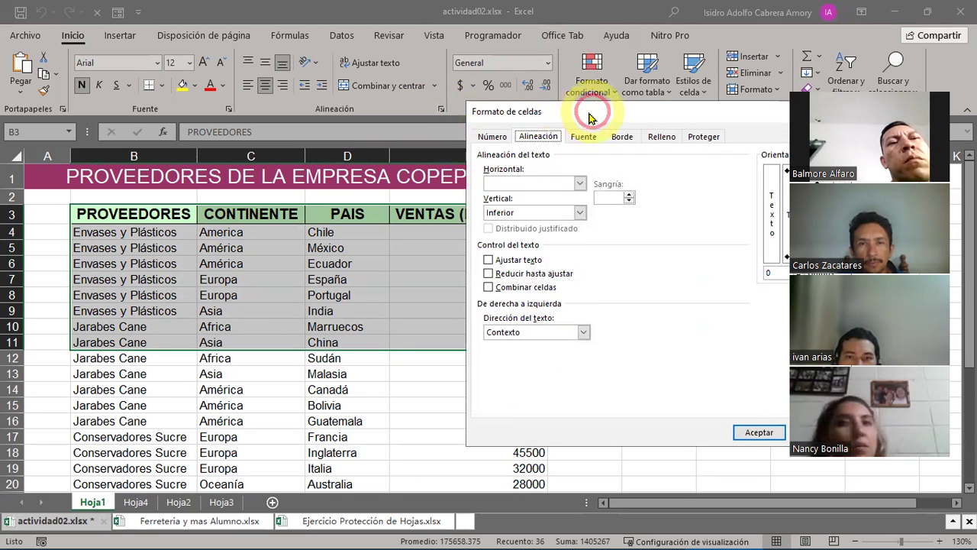
{"action": "left_click", "coordinate": [673, 101]}
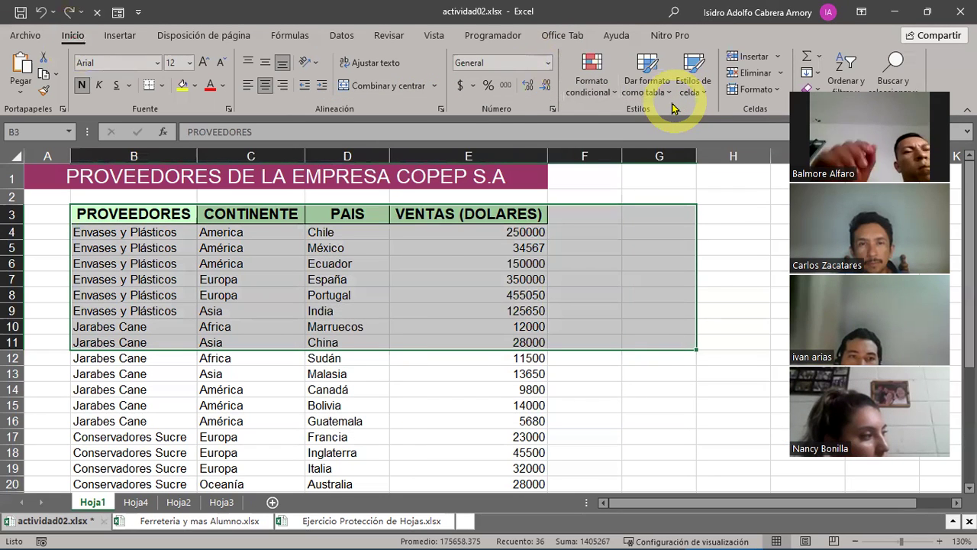
{"action": "left_click", "coordinate": [553, 111]}
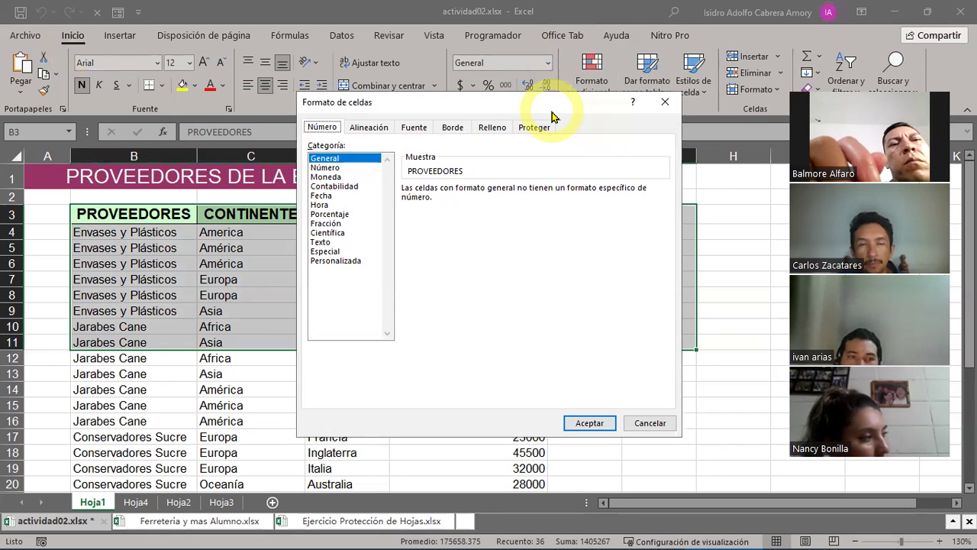
{"action": "left_click", "coordinate": [664, 102]}
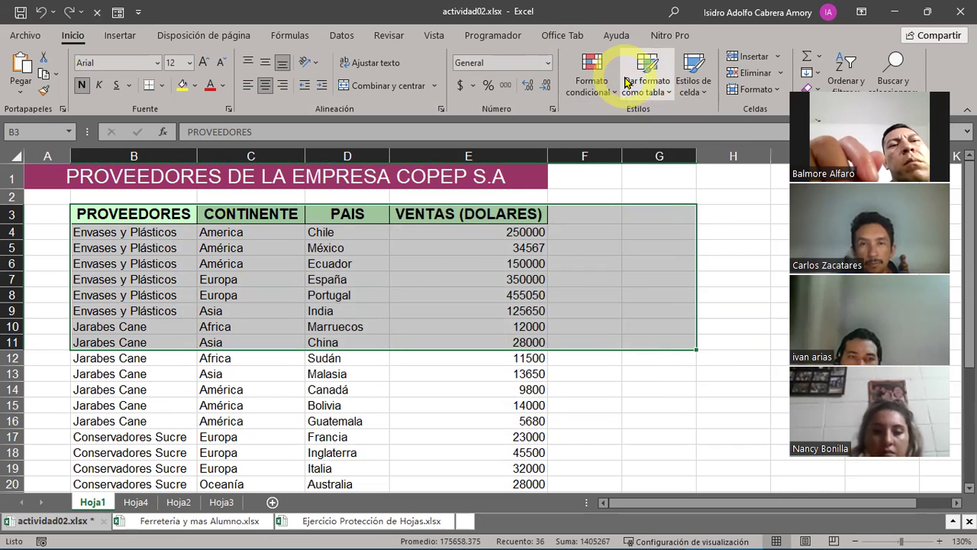
{"action": "key", "text": "ctrl+1"}
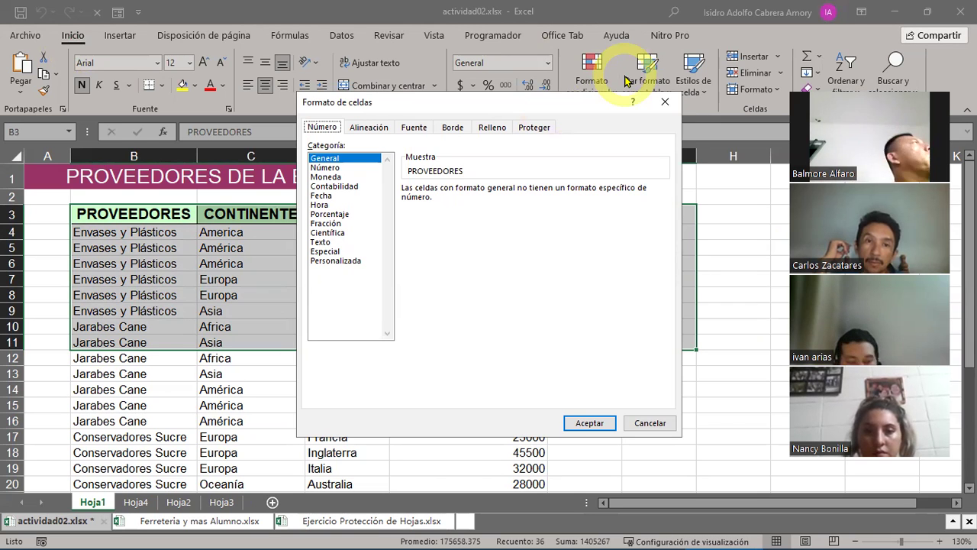
{"action": "left_click", "coordinate": [538, 130]}
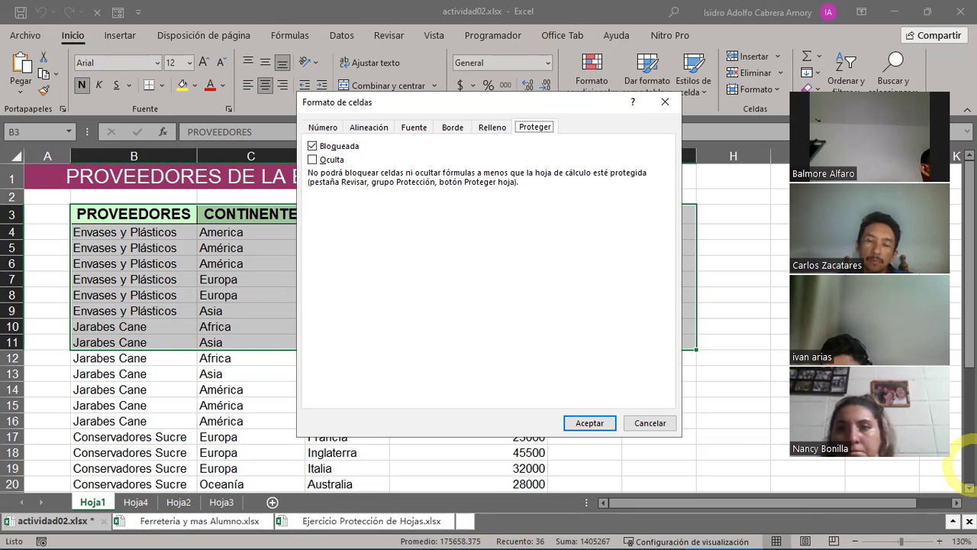
{"action": "left_click", "coordinate": [665, 101]}
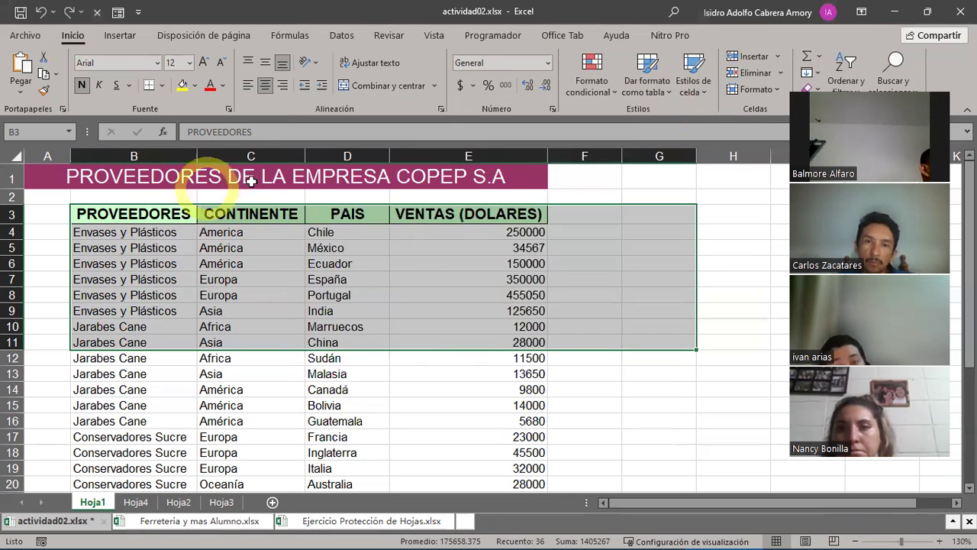
{"action": "left_click_drag", "start_coordinate": [176, 217], "coordinate": [469, 482]}
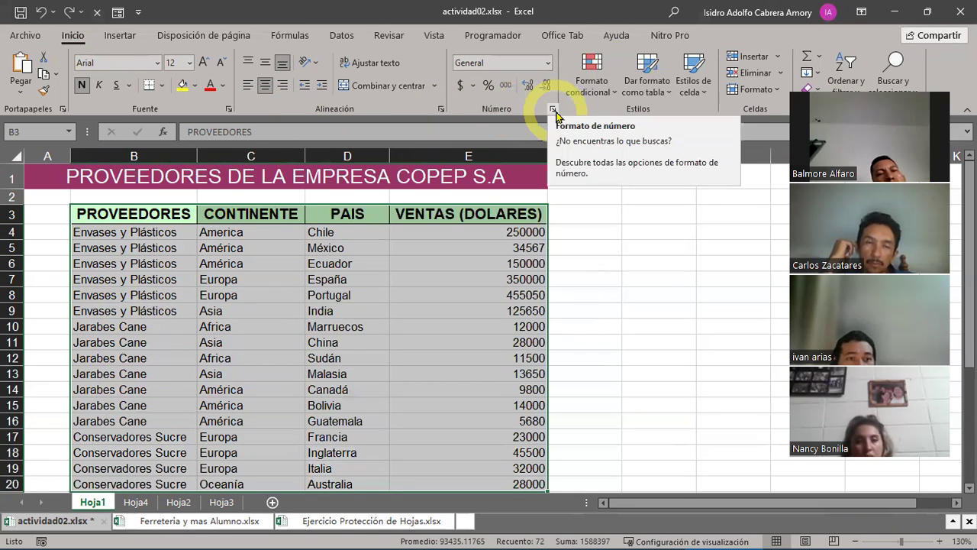
{"action": "key", "text": "super"}
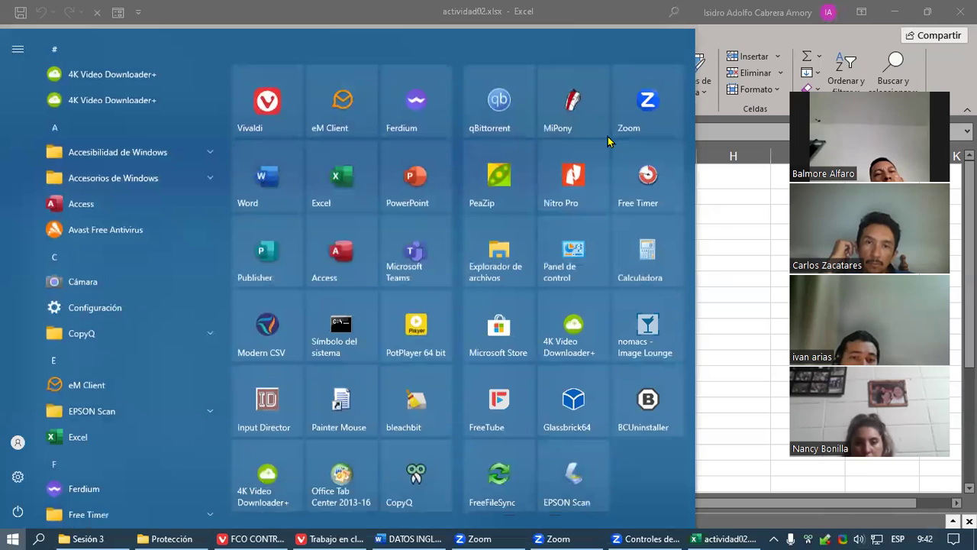
{"action": "left_click", "coordinate": [737, 188]}
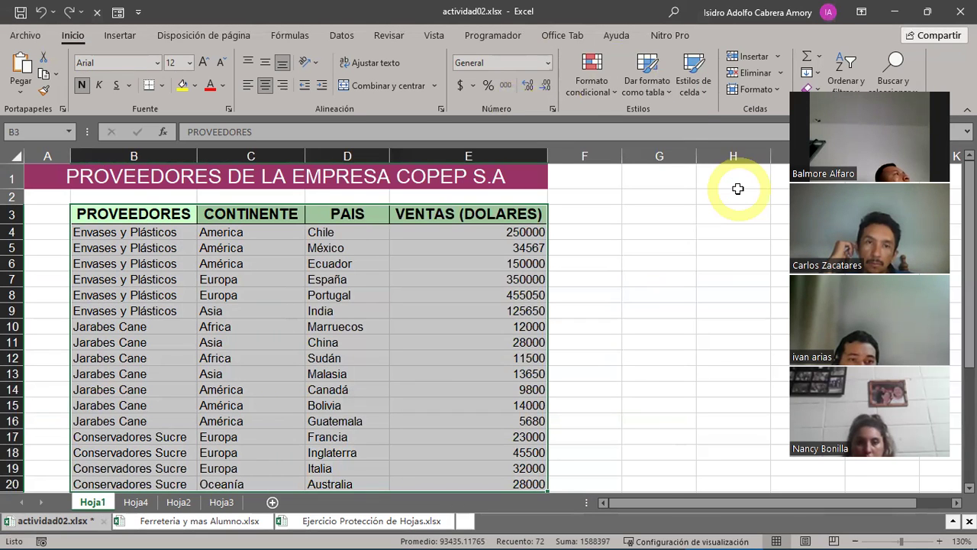
{"action": "key", "text": "ctrl+1"}
{"action": "left_click", "coordinate": [314, 147]}
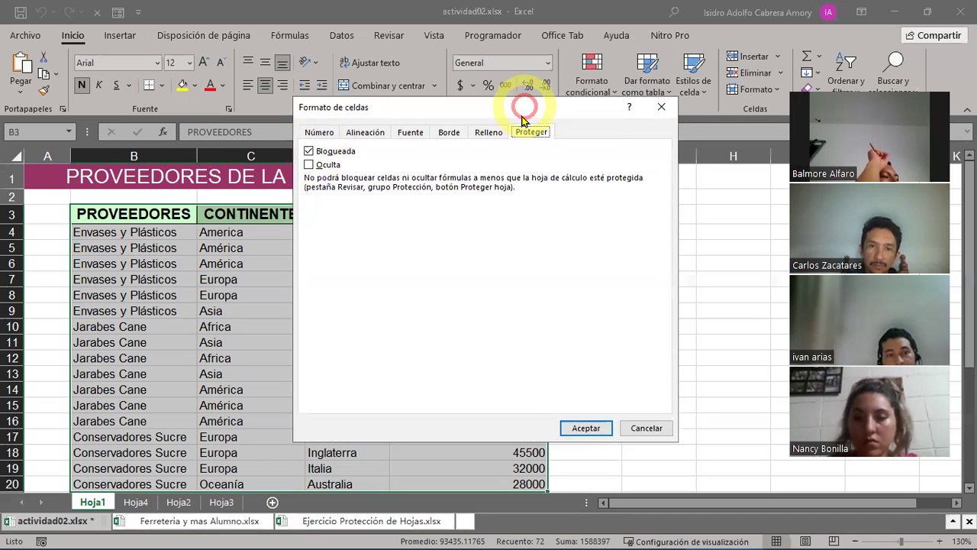
{"action": "left_click", "coordinate": [553, 110]}
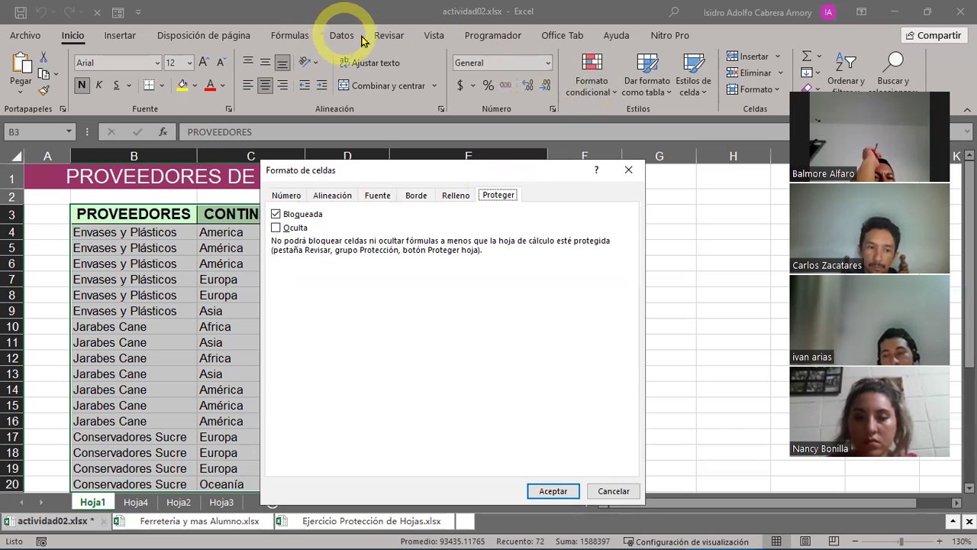
{"action": "left_click", "coordinate": [627, 169]}
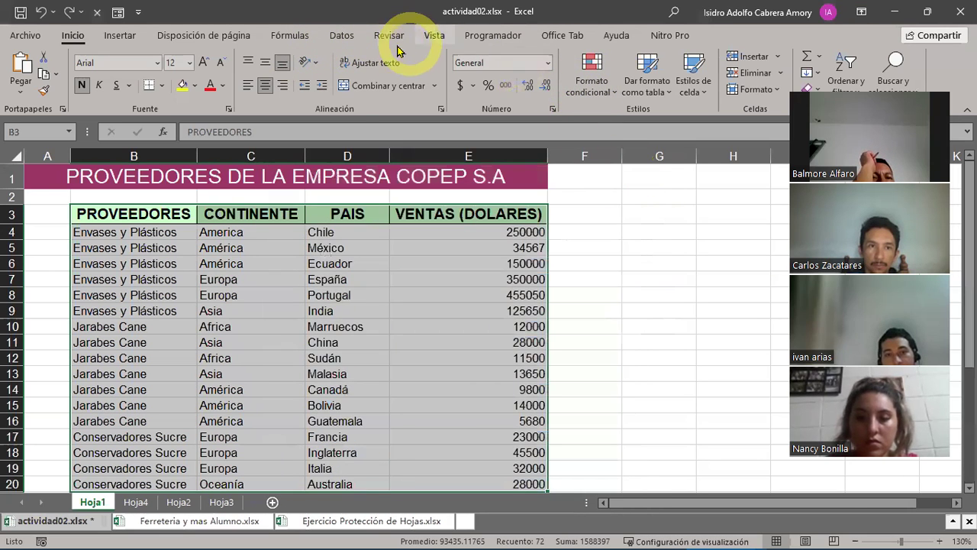
Switch to the Revisar ribbon and select cells C6:G17.
{"action": "left_click", "coordinate": [392, 38]}
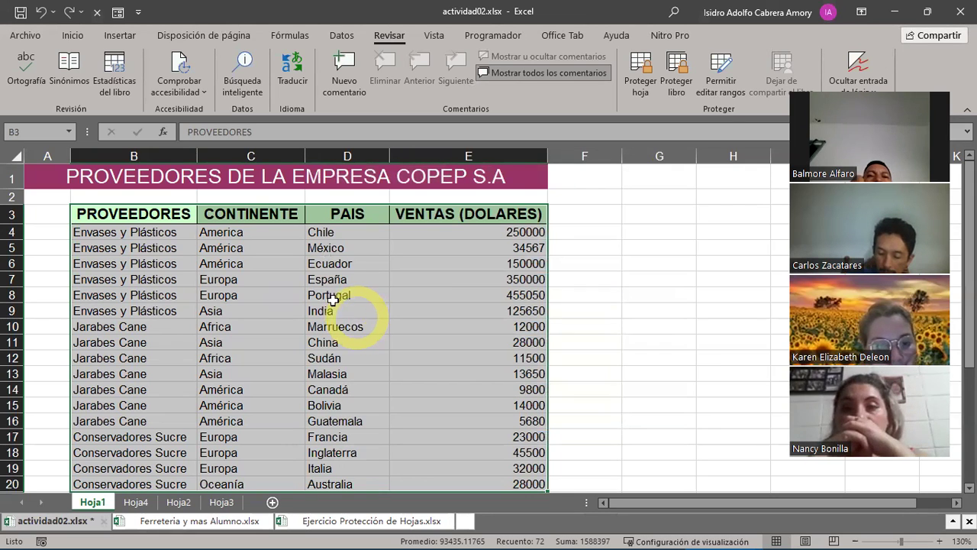
{"action": "left_click_drag", "start_coordinate": [295, 263], "coordinate": [632, 433]}
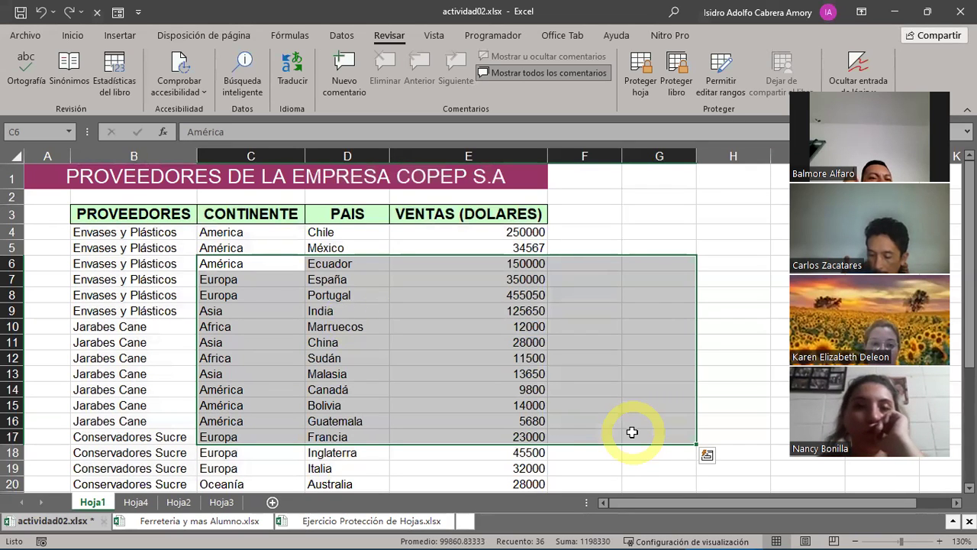
{"action": "left_click", "coordinate": [673, 230]}
{"action": "left_click", "coordinate": [641, 82]}
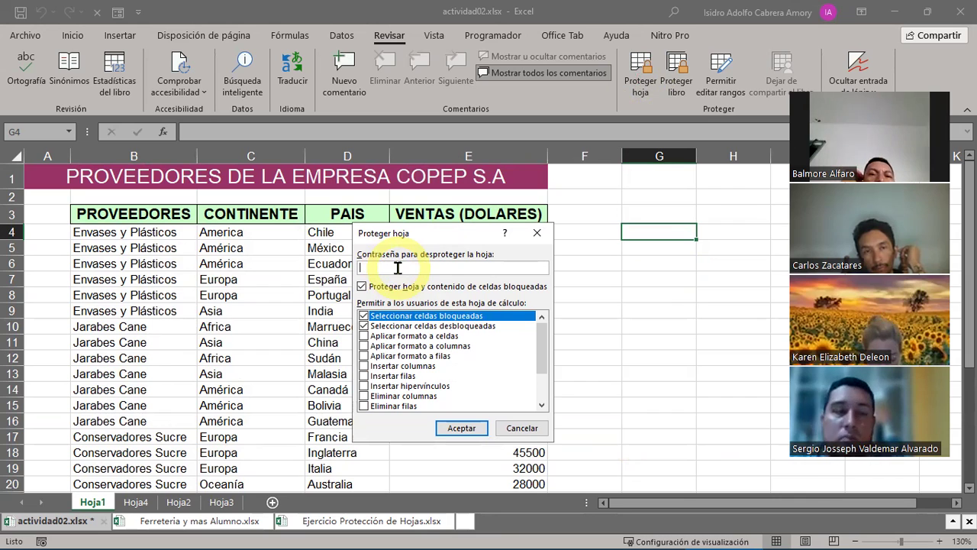
{"action": "left_click", "coordinate": [537, 233]}
{"action": "mouse_move", "coordinate": [138, 216]}
{"action": "left_mouse_down"}
{"action": "mouse_move", "coordinate": [516, 421]}
{"action": "mouse_move", "coordinate": [497, 532]}
{"action": "left_mouse_up"}
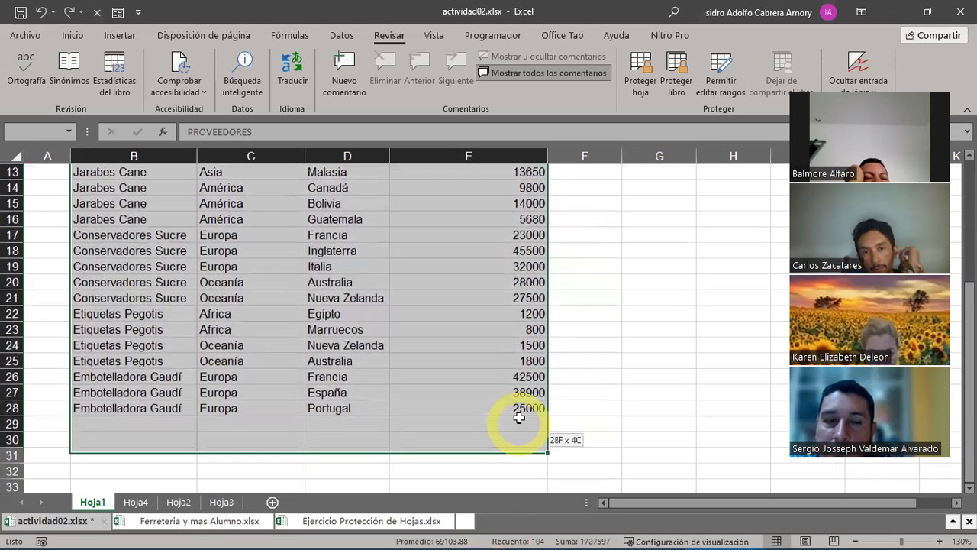
{"action": "left_click_drag", "start_coordinate": [497, 533], "coordinate": [521, 416]}
{"action": "left_click", "coordinate": [628, 304]}
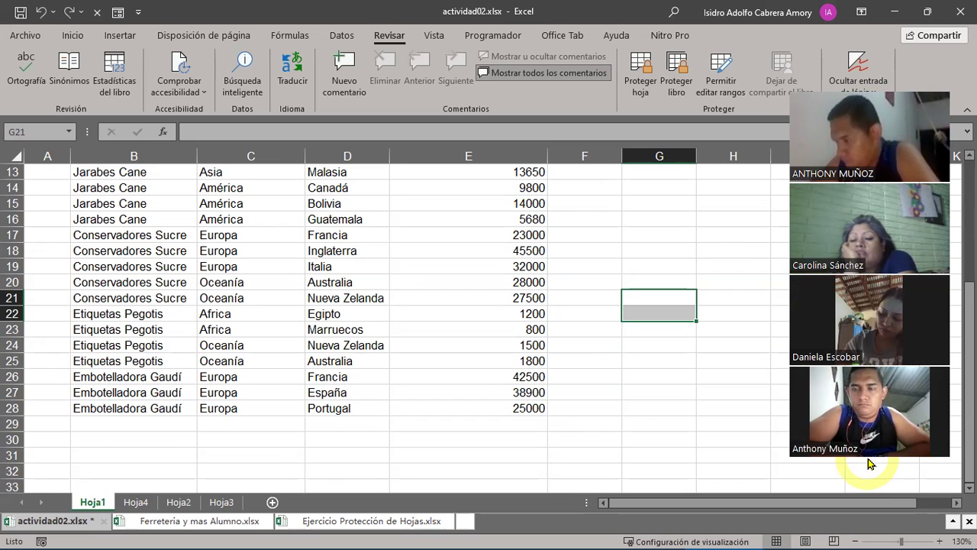
{"action": "scroll", "coordinate": [552, 328], "scroll_direction": "up", "scroll_amount": 4}
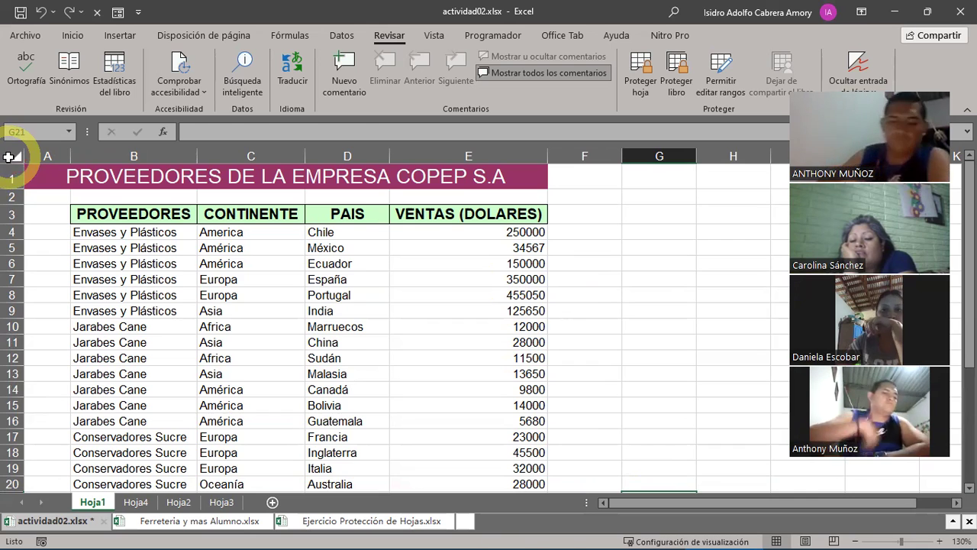
{"action": "left_click", "coordinate": [9, 156]}
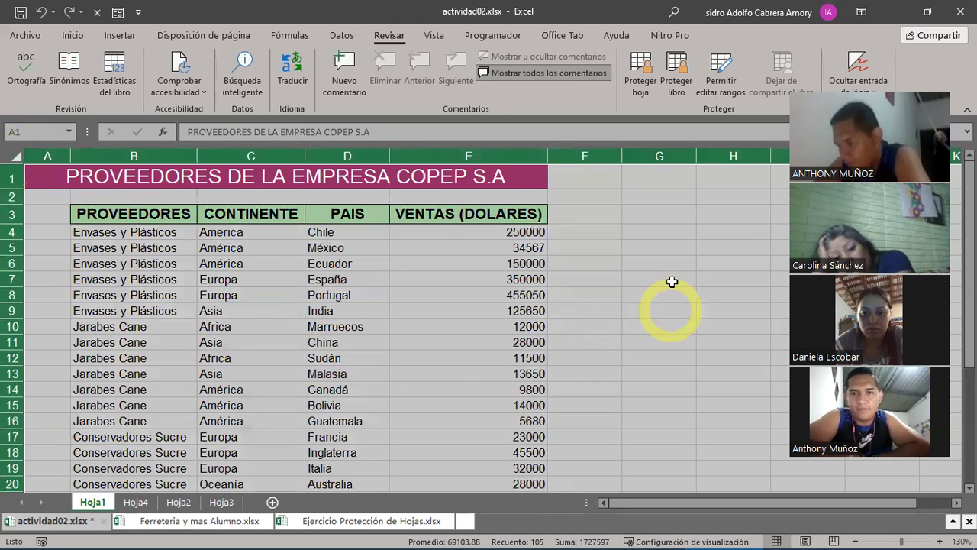
{"action": "left_click", "coordinate": [652, 257]}
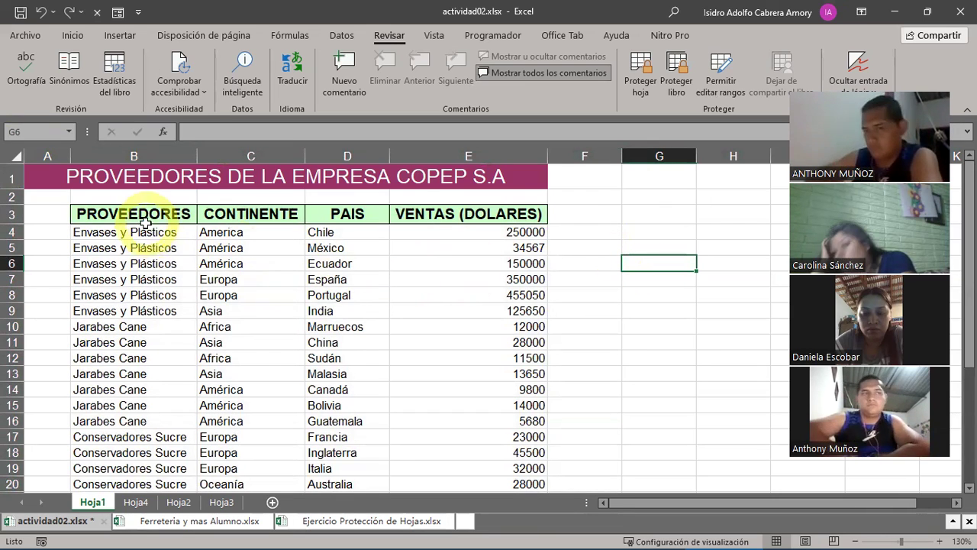
{"action": "left_click_drag", "start_coordinate": [168, 208], "coordinate": [496, 421]}
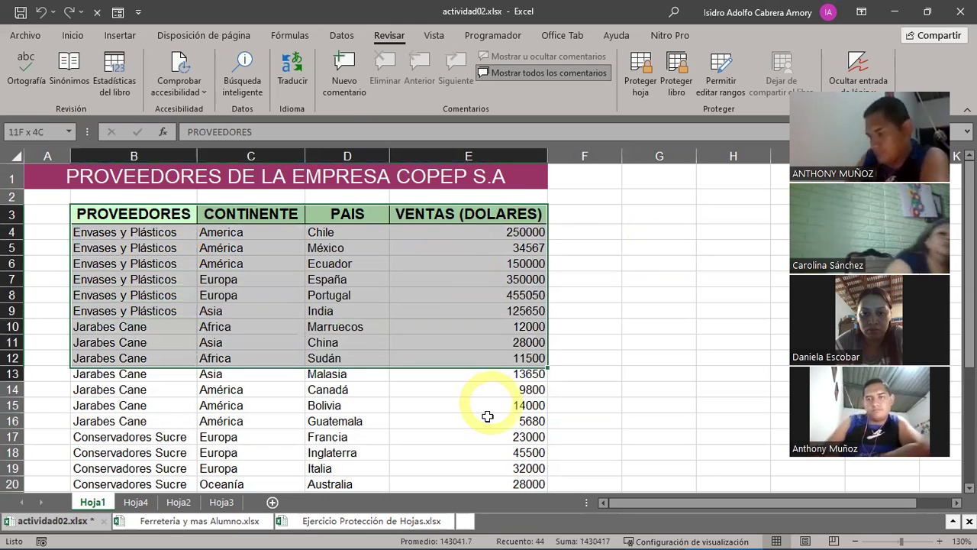
{"action": "left_click", "coordinate": [667, 338]}
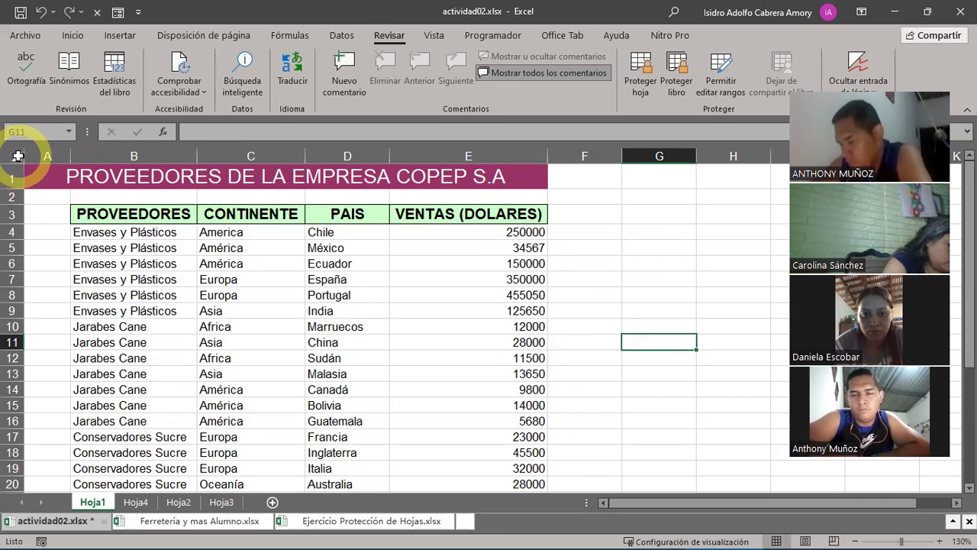
{"action": "left_click", "coordinate": [14, 156]}
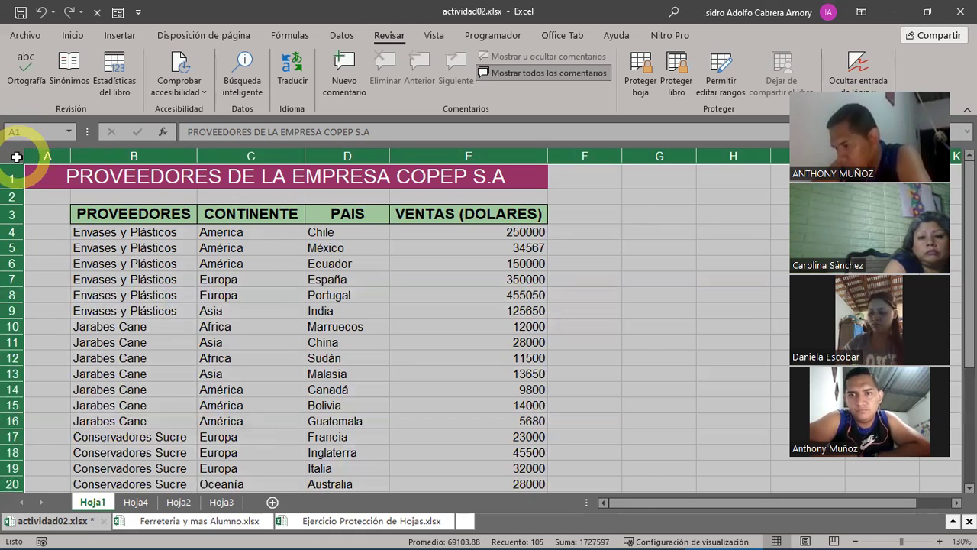
Uncheck Bloqueada for all selected cells with Ctrl+1 and confirm.
{"action": "key", "text": "ctrl+1"}
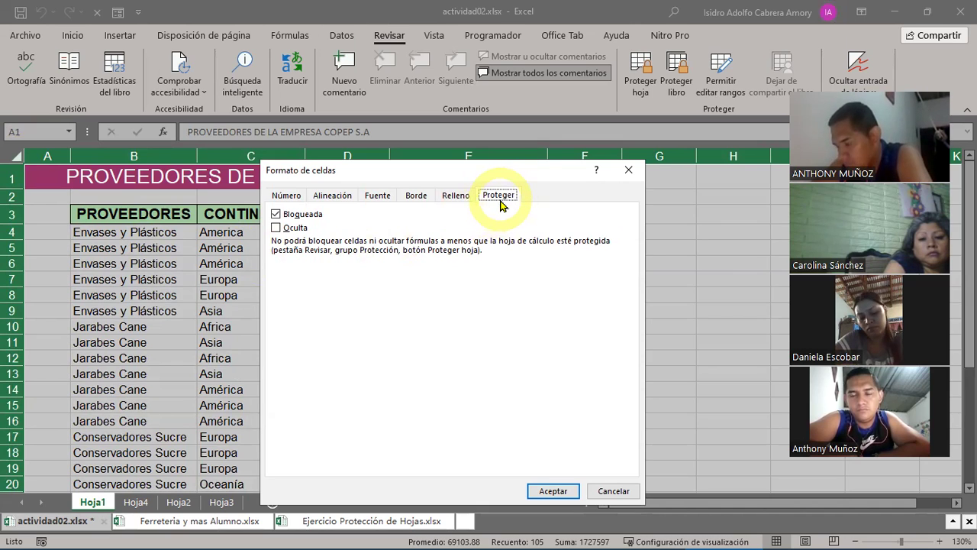
{"action": "left_click", "coordinate": [276, 218]}
{"action": "left_click_drag", "start_coordinate": [371, 169], "coordinate": [381, 73]}
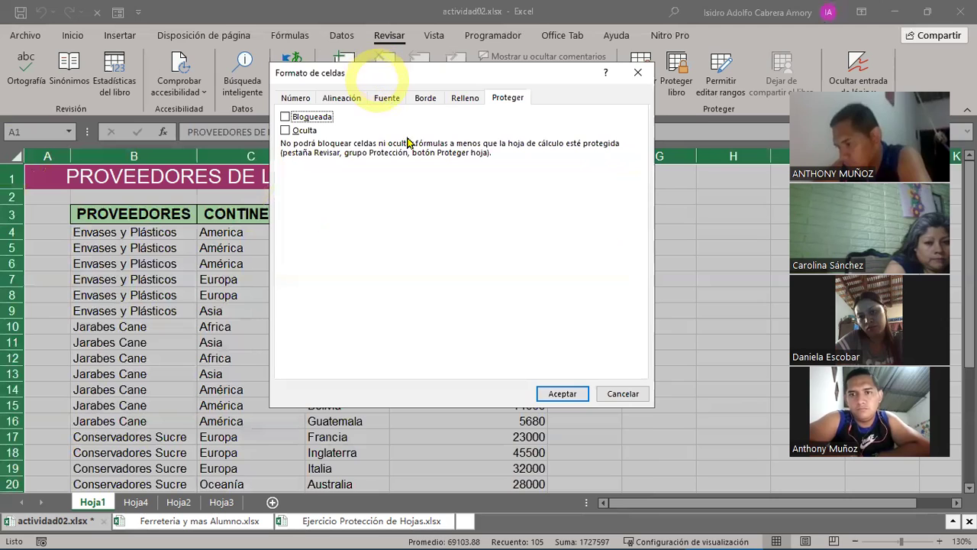
{"action": "left_click", "coordinate": [558, 392]}
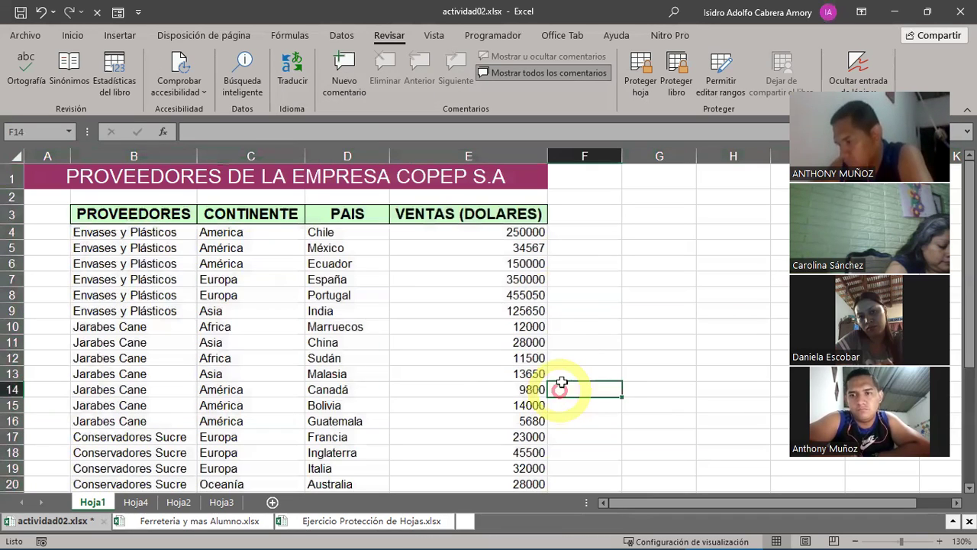
Recheck the protection settings without changes, then select range C8:F15.
{"action": "left_click", "coordinate": [469, 283]}
{"action": "left_click", "coordinate": [397, 323]}
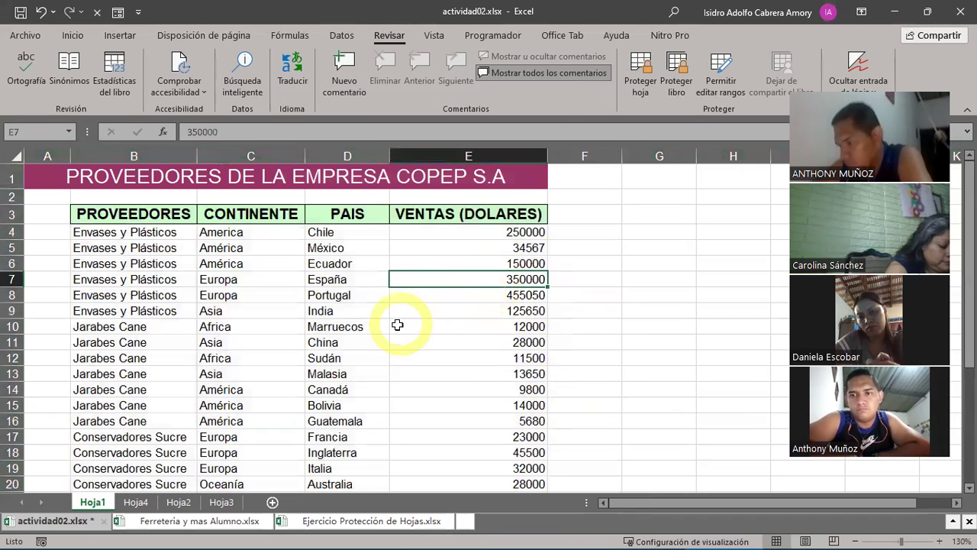
{"action": "left_click", "coordinate": [644, 339]}
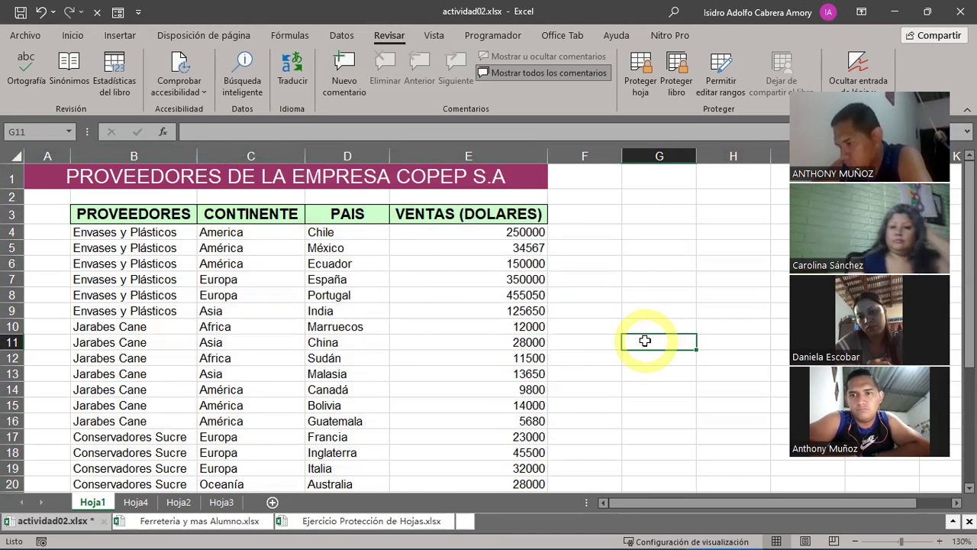
{"action": "key", "text": "ctrl+1"}
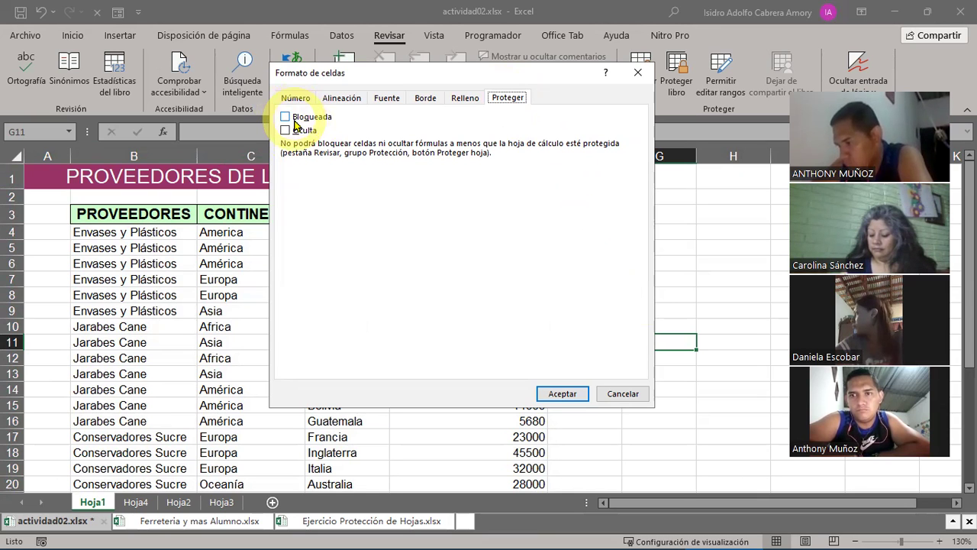
{"action": "left_click", "coordinate": [608, 393]}
{"action": "left_click_drag", "start_coordinate": [297, 288], "coordinate": [599, 399]}
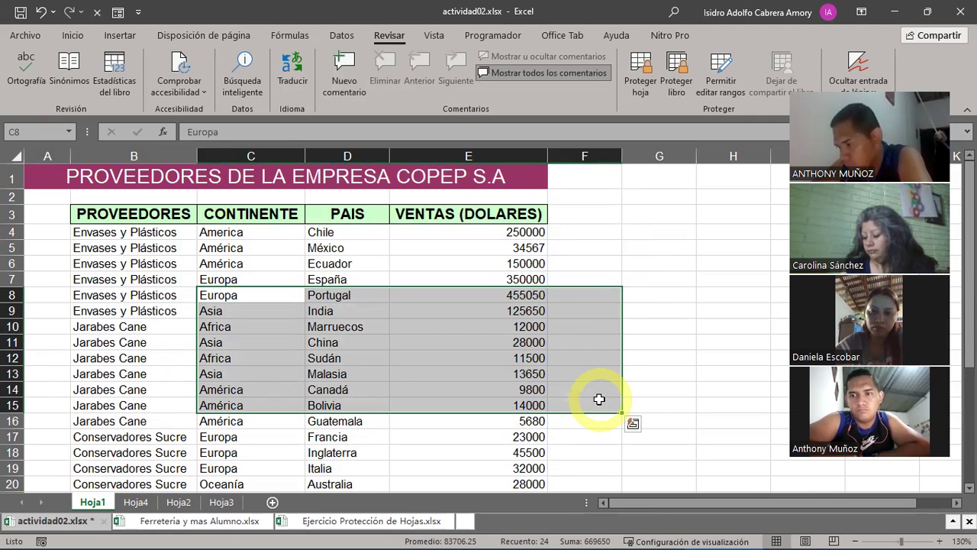
{"action": "key", "text": "ctrl+1"}
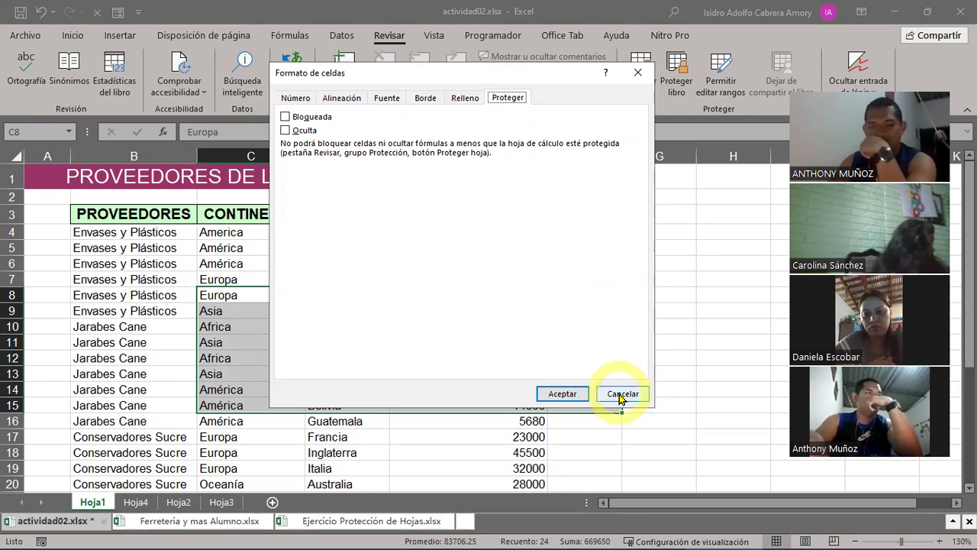
{"action": "left_click", "coordinate": [620, 395]}
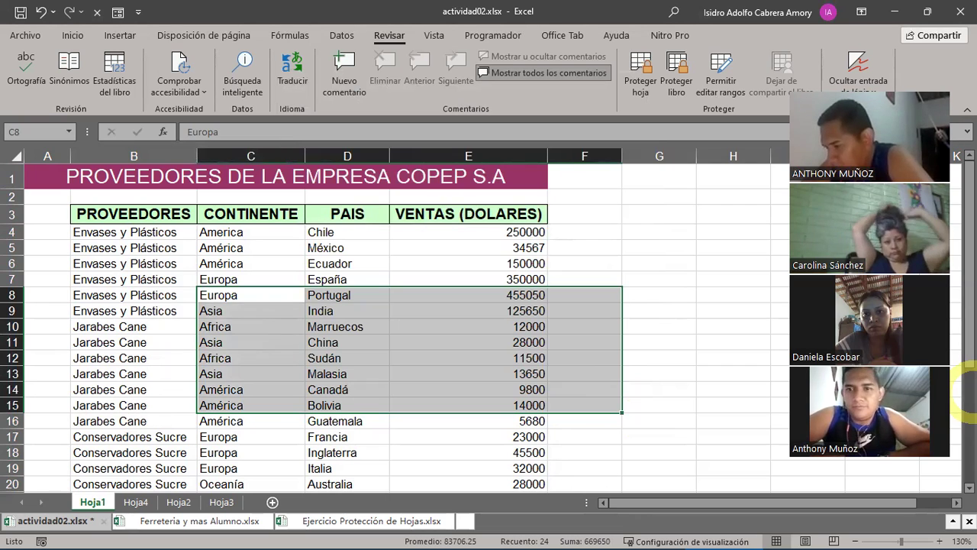
{"action": "left_click", "coordinate": [220, 233]}
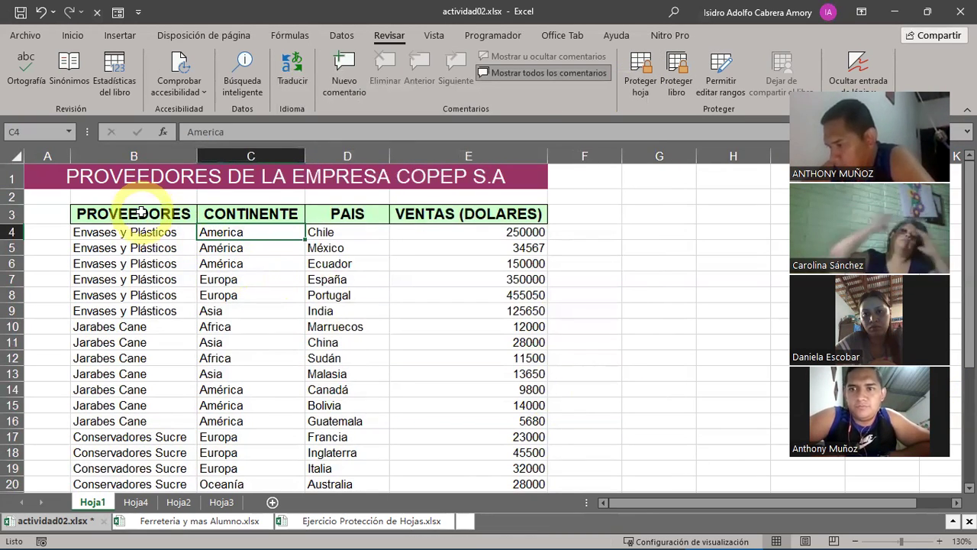
Select B3:E28 and enable Bloqueada on the Proteger tab of Format Cells.
{"action": "mouse_move", "coordinate": [142, 213]}
{"action": "left_mouse_down"}
{"action": "mouse_move", "coordinate": [483, 377]}
{"action": "mouse_move", "coordinate": [502, 520]}
{"action": "left_mouse_up"}
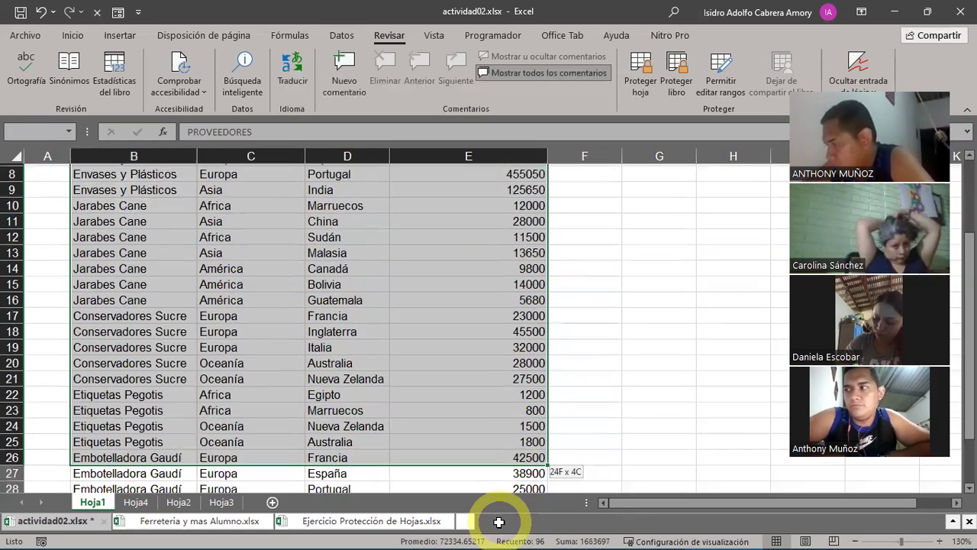
{"action": "left_click_drag", "start_coordinate": [502, 521], "coordinate": [496, 452]}
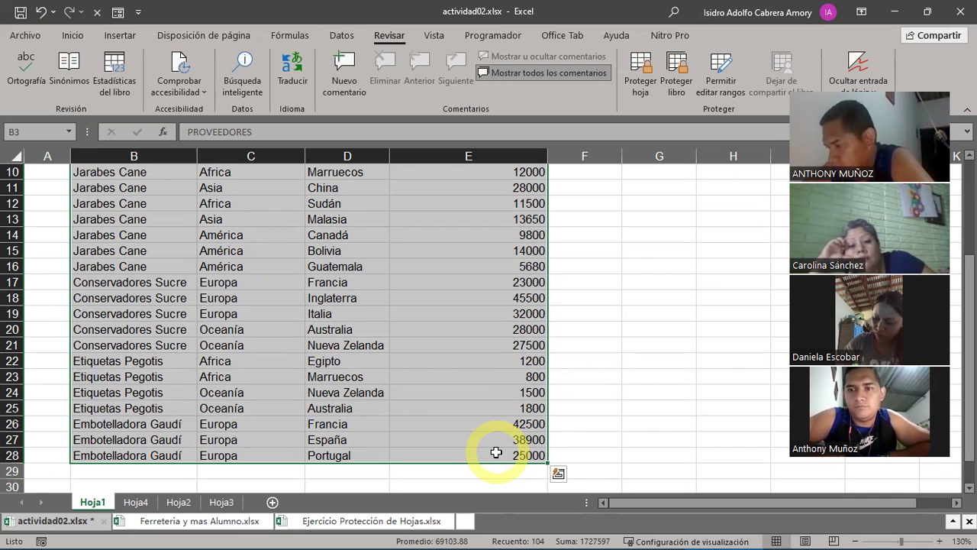
{"action": "key", "text": "ctrl+1"}
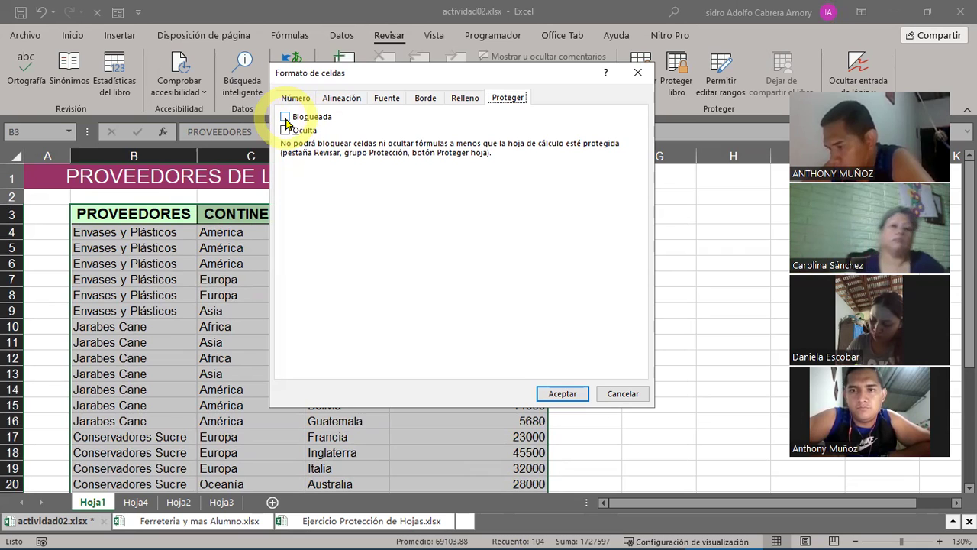
{"action": "left_click", "coordinate": [286, 120]}
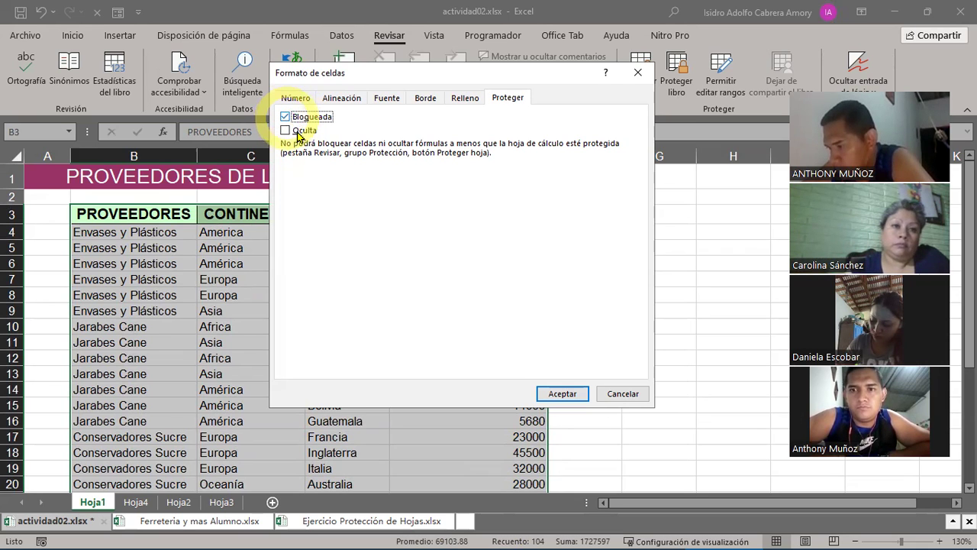
{"action": "left_click", "coordinate": [562, 395]}
{"action": "left_click", "coordinate": [561, 395]}
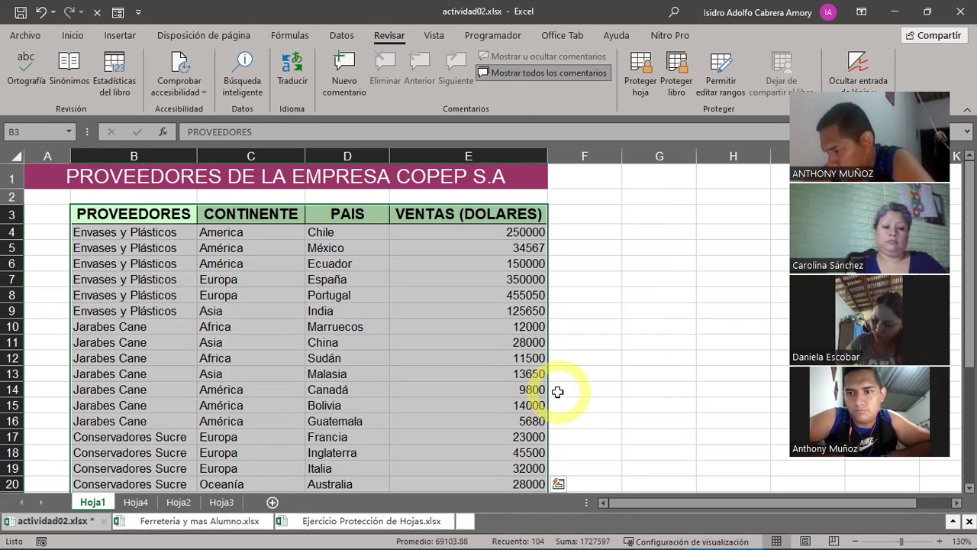
Protect Hoja1 with Proteger hoja, entering and confirming a sheet password.
{"action": "left_click", "coordinate": [587, 318]}
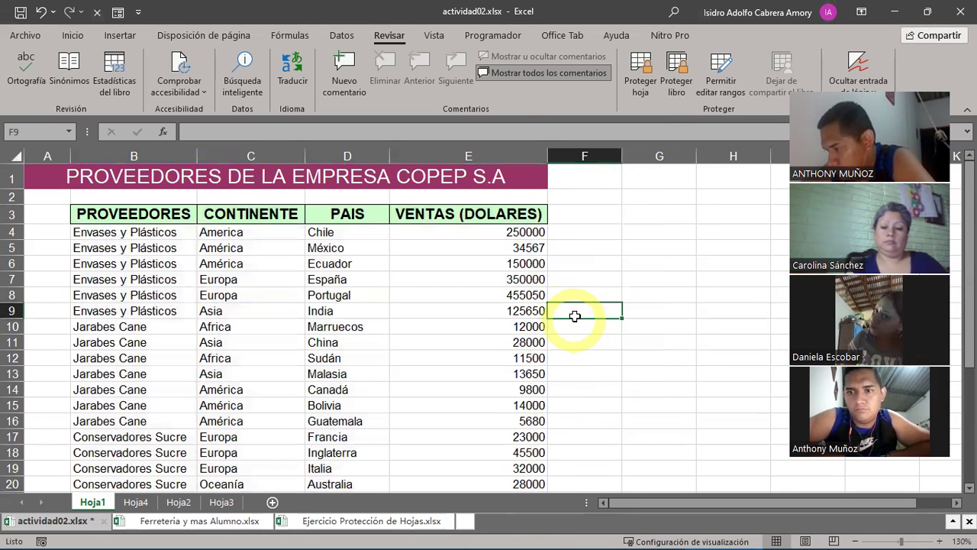
{"action": "left_click", "coordinate": [639, 95]}
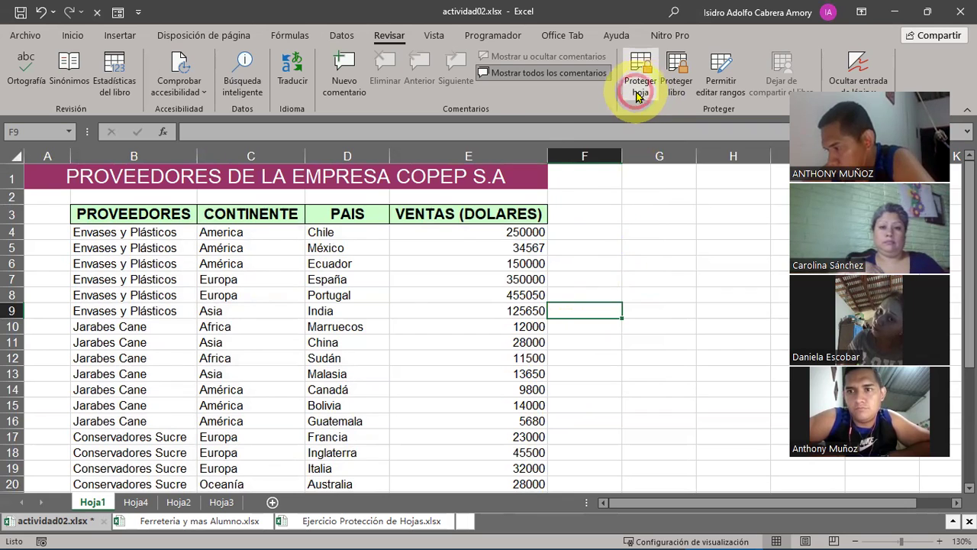
{"action": "left_click", "coordinate": [404, 168]}
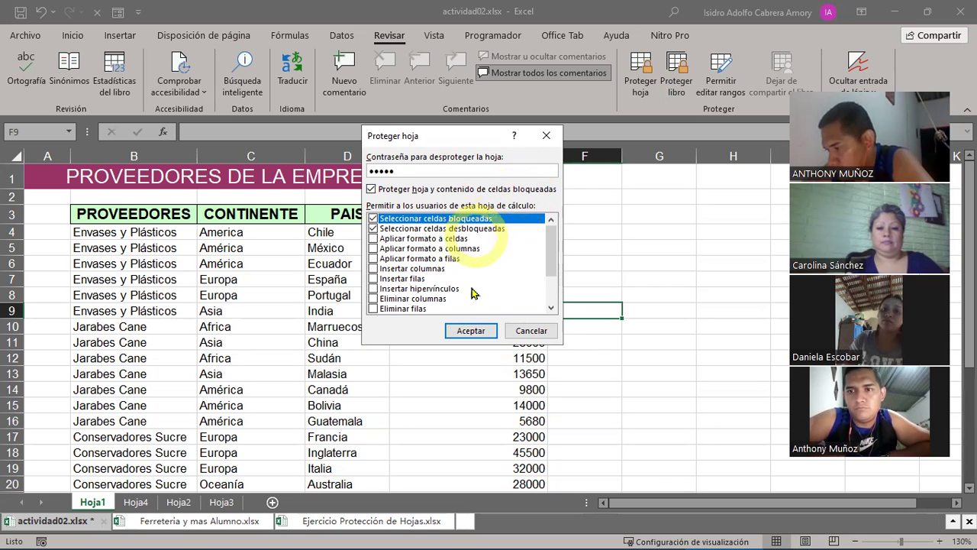
{"action": "left_click", "coordinate": [482, 336]}
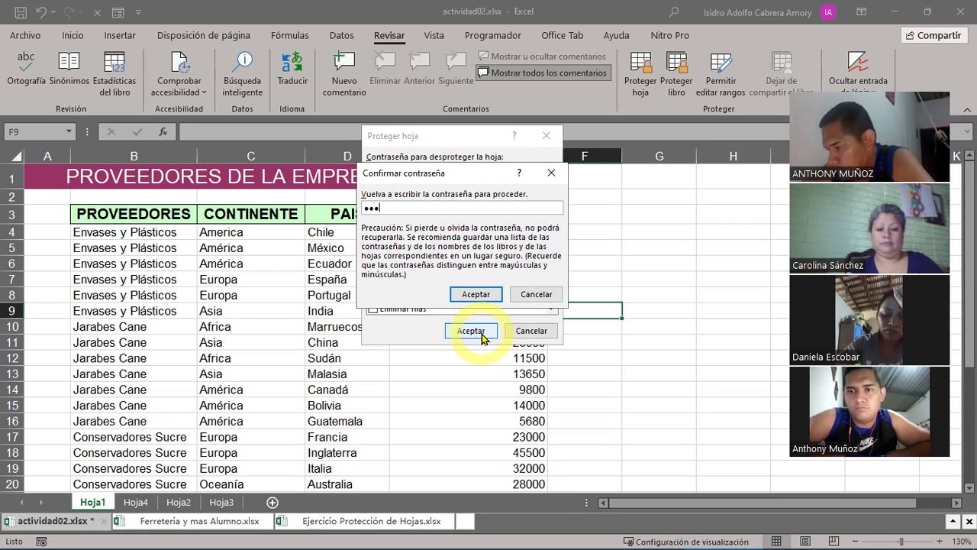
{"action": "left_click", "coordinate": [476, 294]}
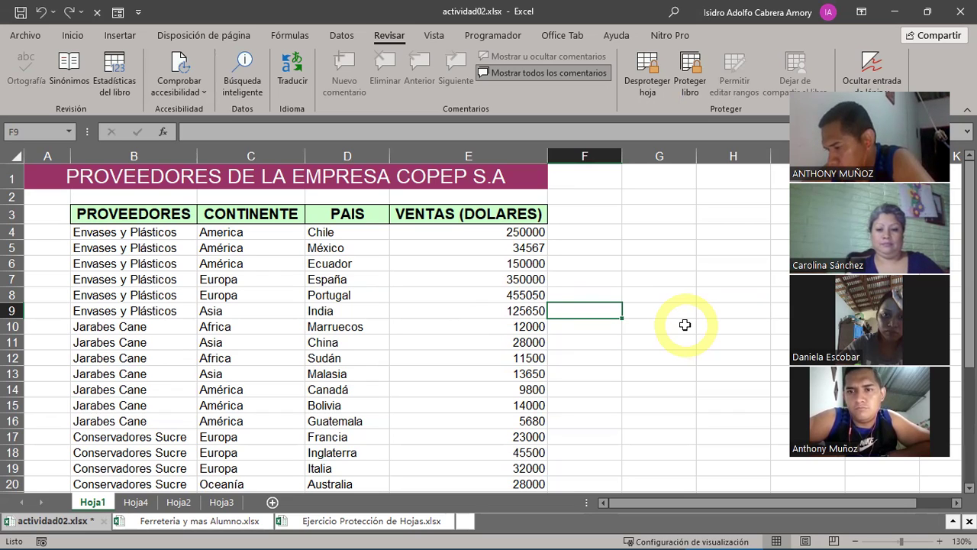
{"action": "left_click", "coordinate": [685, 325]}
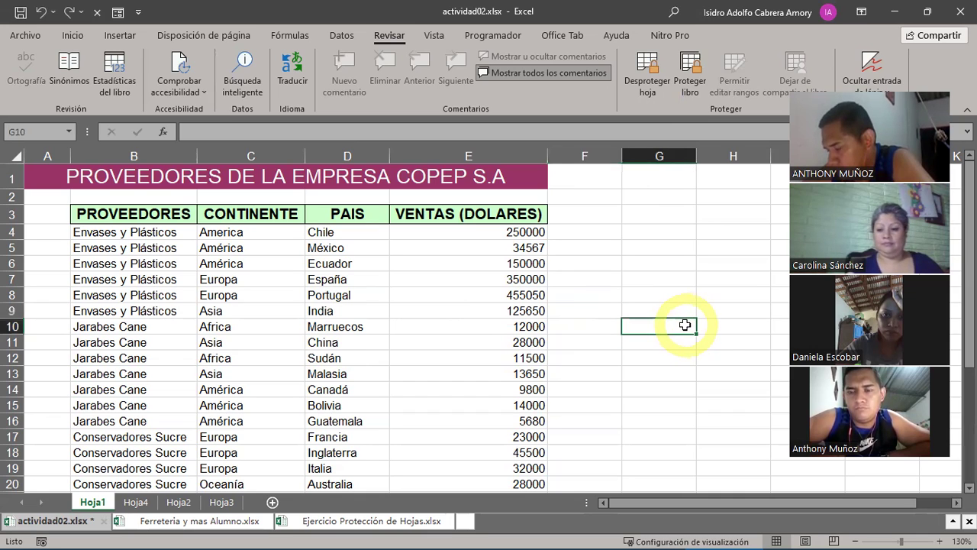
Enter test text in G10 and A5, then try editing Portugal in D8.
{"action": "type", "text": "dfdfsdfsdf"}
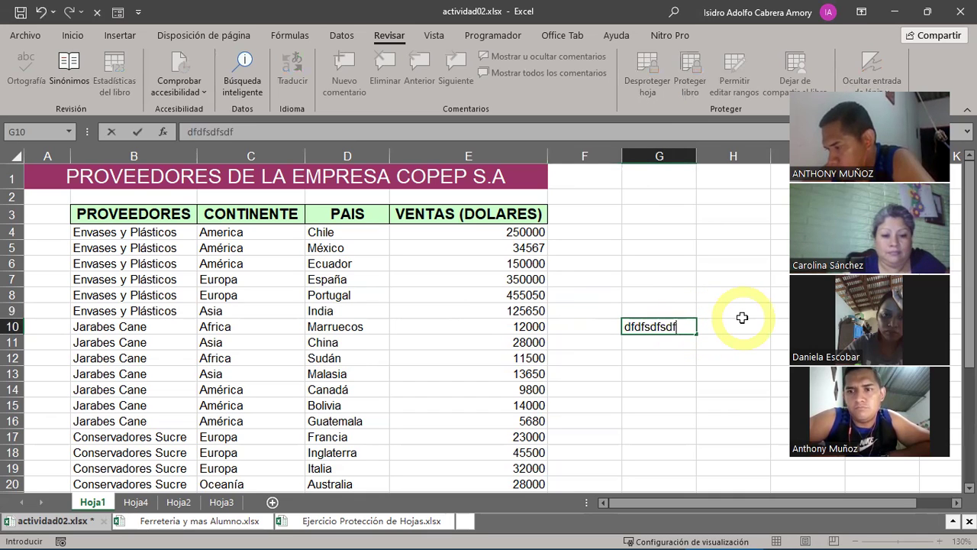
{"action": "type", "text": "sdfsdf"}
{"action": "key", "text": "Return"}
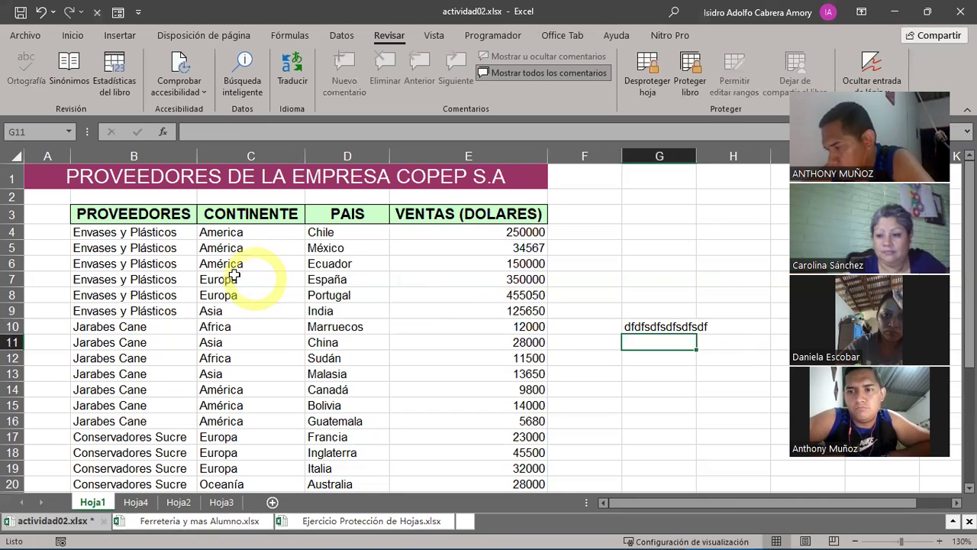
{"action": "left_click", "coordinate": [61, 249]}
{"action": "type", "text": "sdff"}
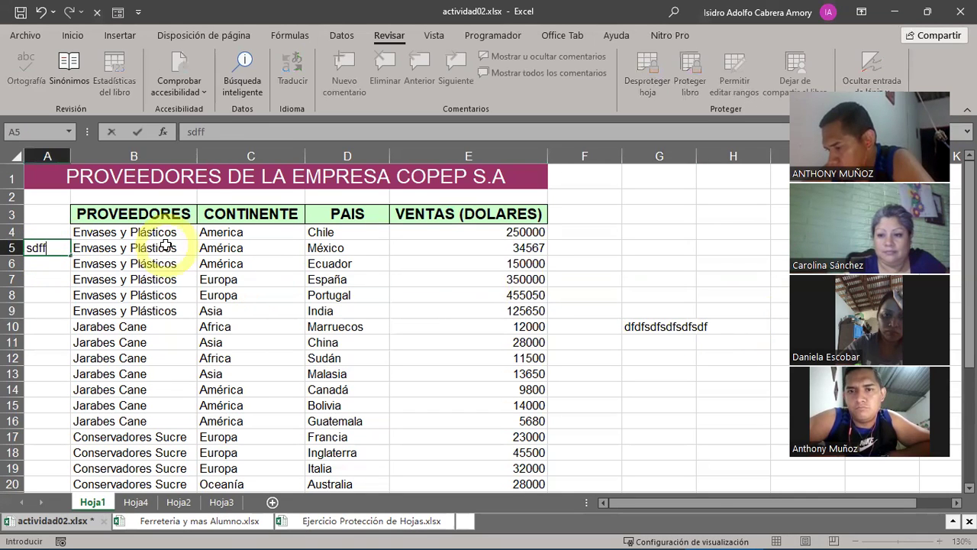
{"action": "key", "text": "Return"}
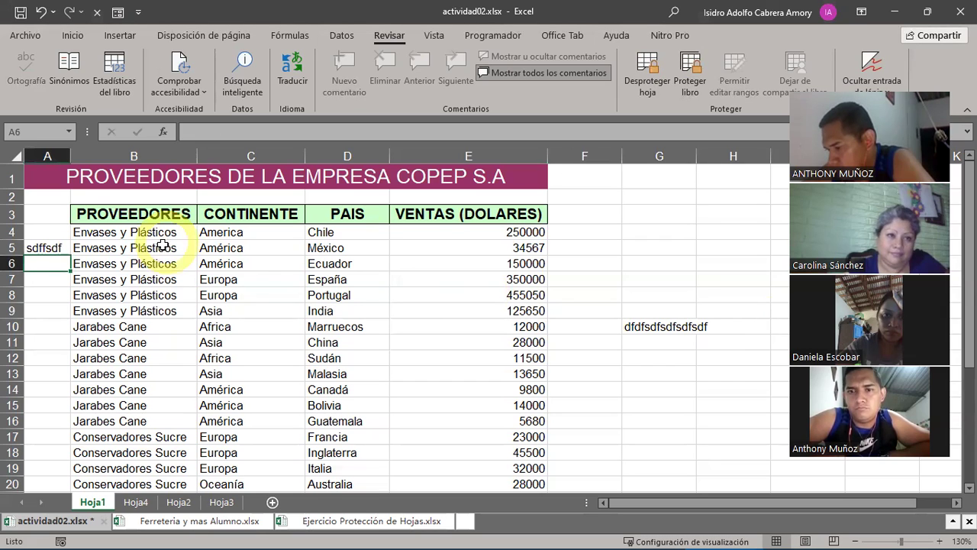
{"action": "left_click", "coordinate": [354, 293]}
{"action": "double_click", "coordinate": [354, 293]}
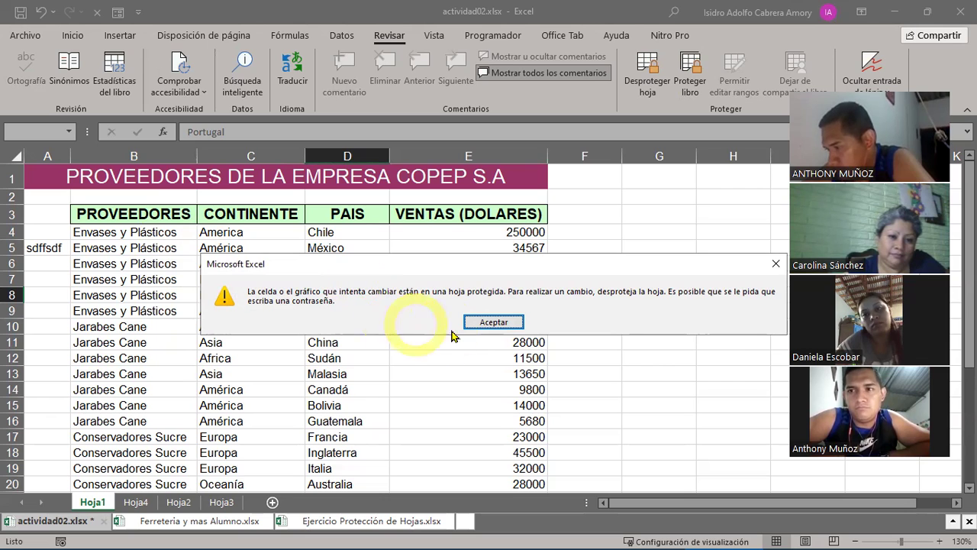
Dismiss the protected-sheet warning with Aceptar.
{"action": "left_click", "coordinate": [486, 321]}
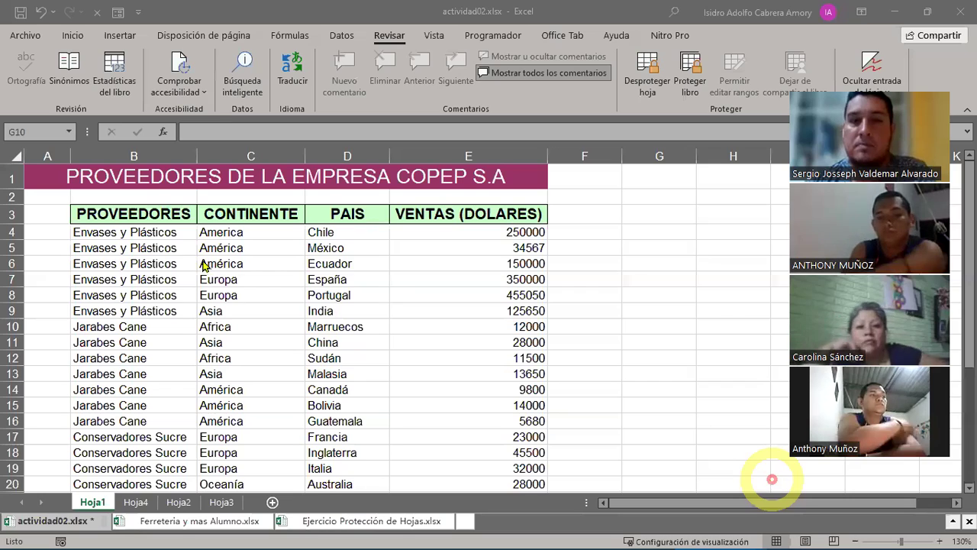
Select the supplier table B3:E28 and unprotect Hoja1 by entering its sheet password.
{"action": "mouse_move", "coordinate": [160, 218]}
{"action": "left_mouse_down"}
{"action": "mouse_move", "coordinate": [508, 241]}
{"action": "mouse_move", "coordinate": [513, 450]}
{"action": "left_mouse_up"}
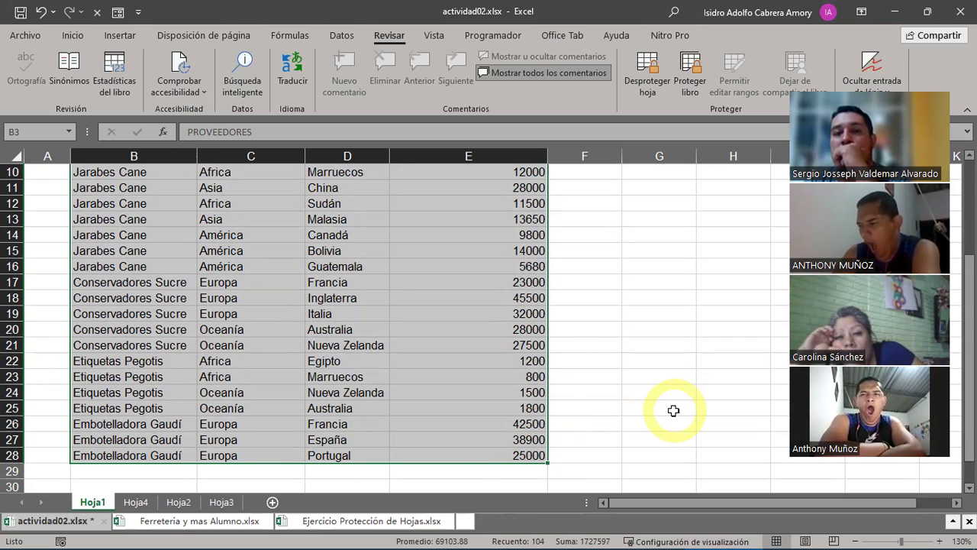
{"action": "scroll", "coordinate": [674, 411], "scroll_direction": "up", "scroll_amount": 1}
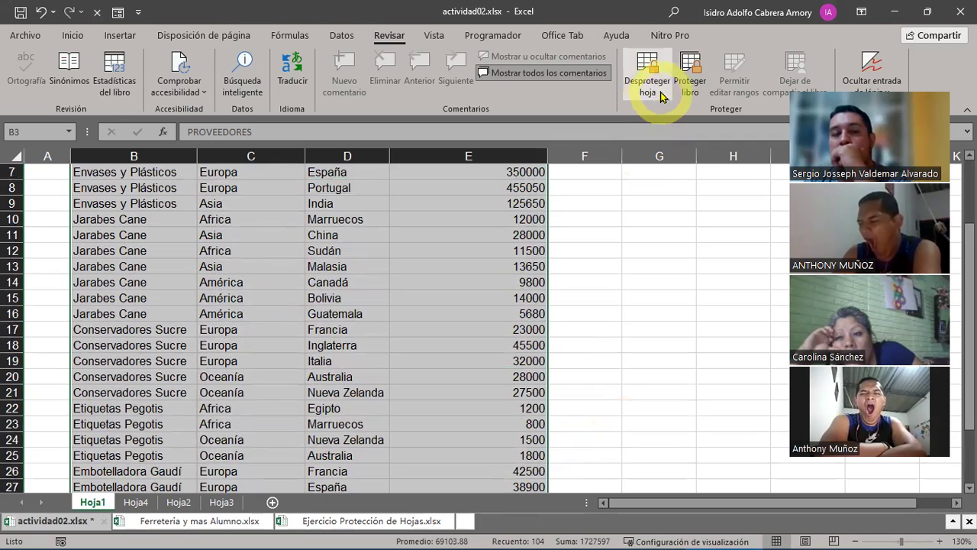
{"action": "left_click", "coordinate": [648, 86]}
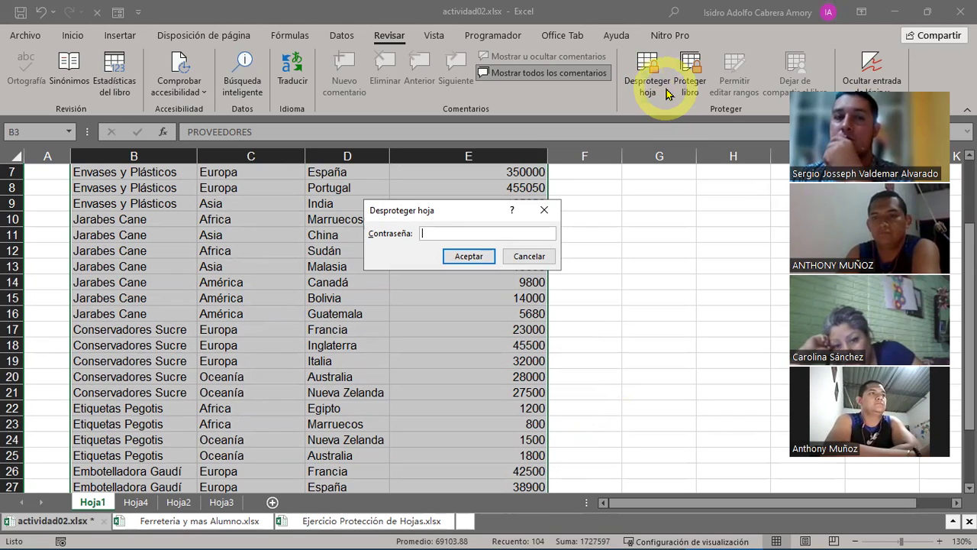
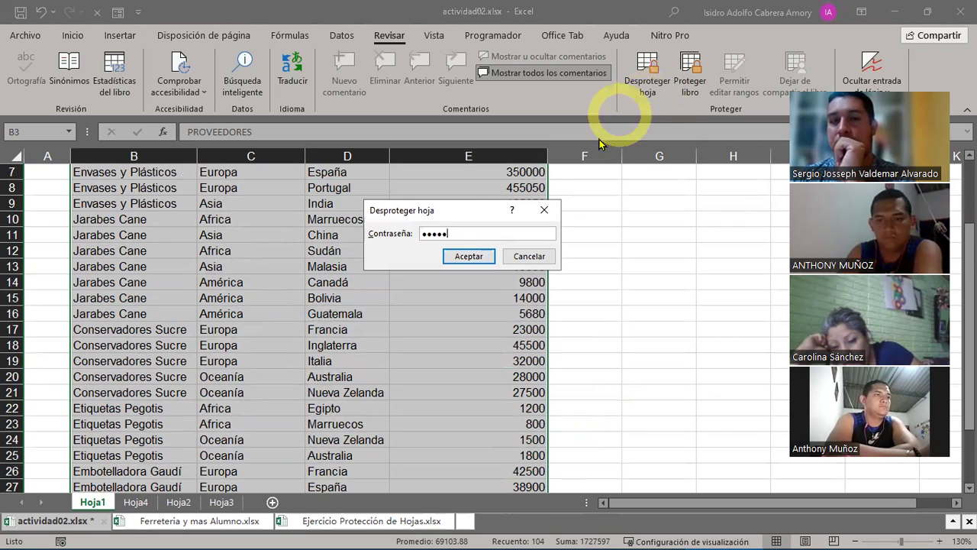
{"action": "left_click", "coordinate": [451, 255]}
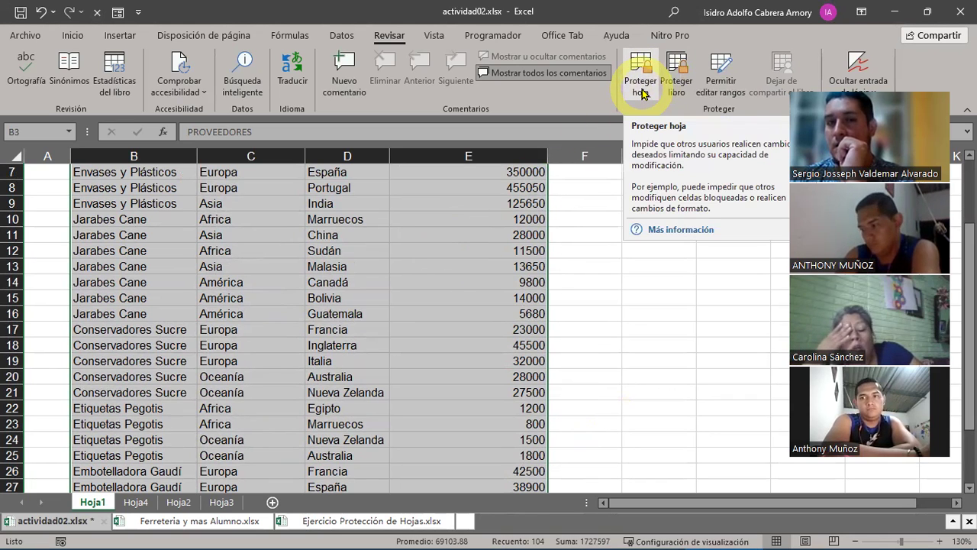
Reopen and confirm the protection settings for the supplier table cells.
{"action": "scroll", "coordinate": [557, 255], "scroll_direction": "up", "scroll_amount": 2}
{"action": "mouse_move", "coordinate": [130, 216]}
{"action": "left_mouse_down"}
{"action": "mouse_move", "coordinate": [510, 418]}
{"action": "mouse_move", "coordinate": [518, 454]}
{"action": "left_mouse_up"}
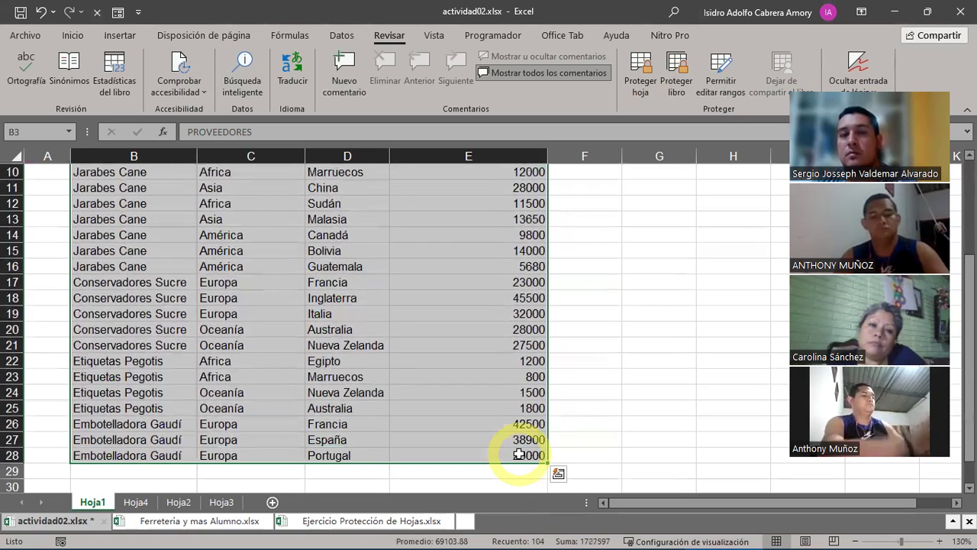
{"action": "key", "text": "ctrl+1"}
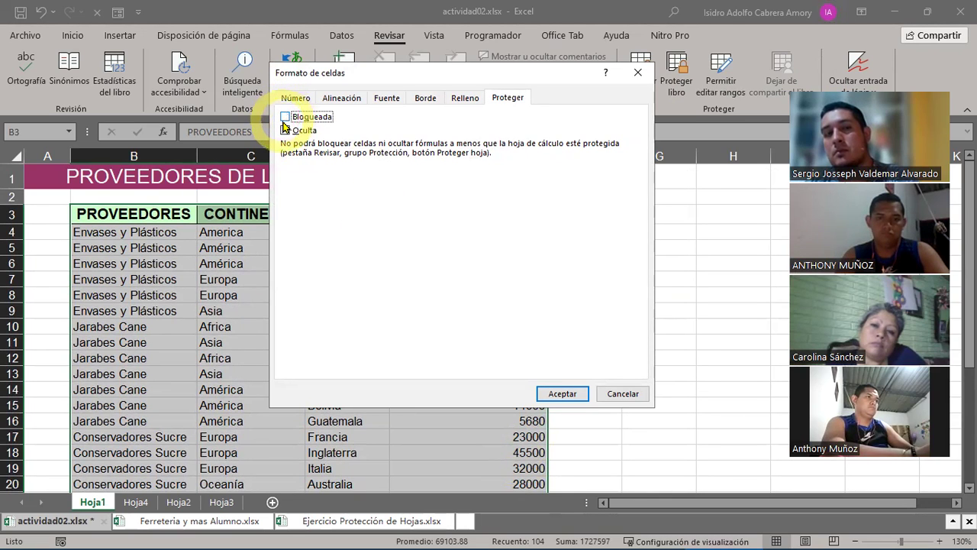
{"action": "left_click", "coordinate": [575, 397]}
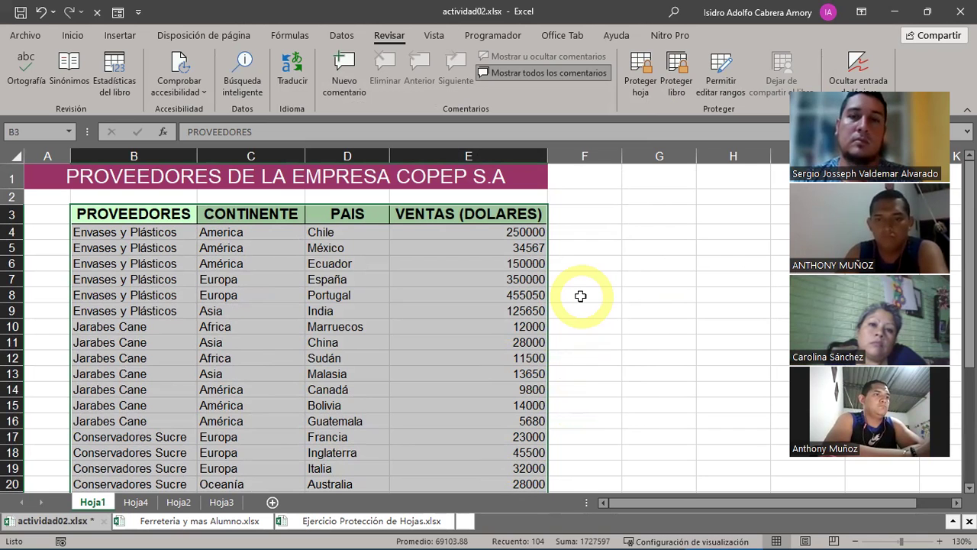
{"action": "left_click", "coordinate": [580, 296]}
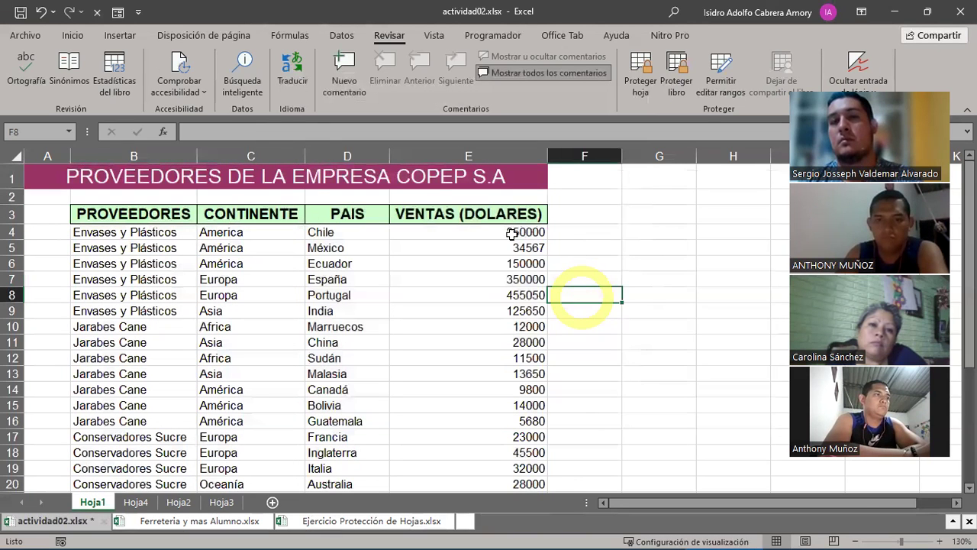
Select the entire sheet and set all cells to Bloqueada on the Proteger tab.
{"action": "left_click", "coordinate": [7, 154]}
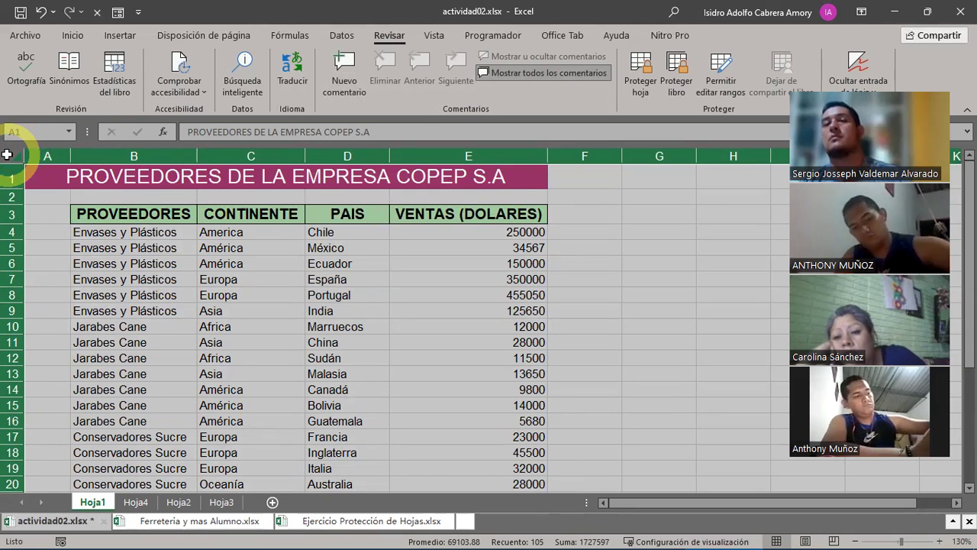
{"action": "key", "text": "ctrl+1"}
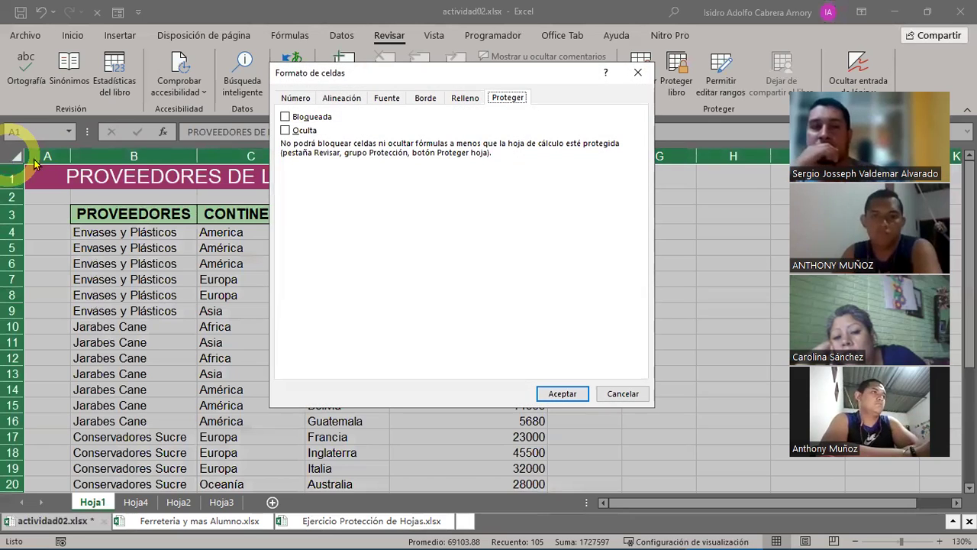
{"action": "left_click", "coordinate": [285, 118]}
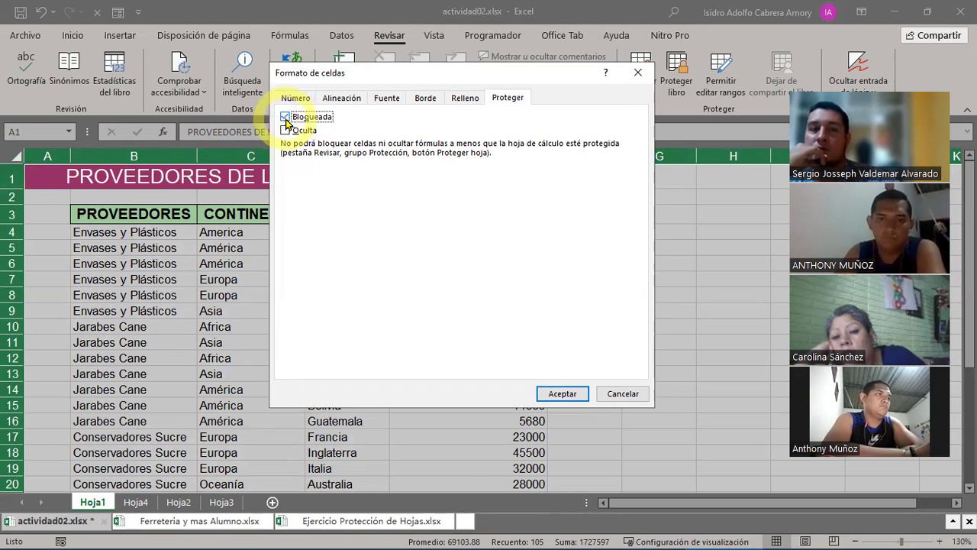
{"action": "left_click", "coordinate": [562, 394]}
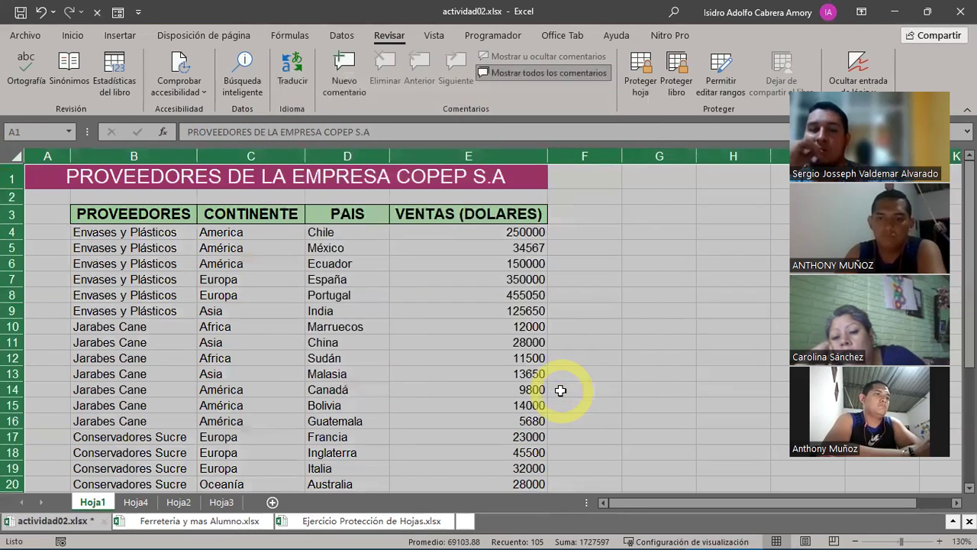
{"action": "left_click", "coordinate": [527, 347]}
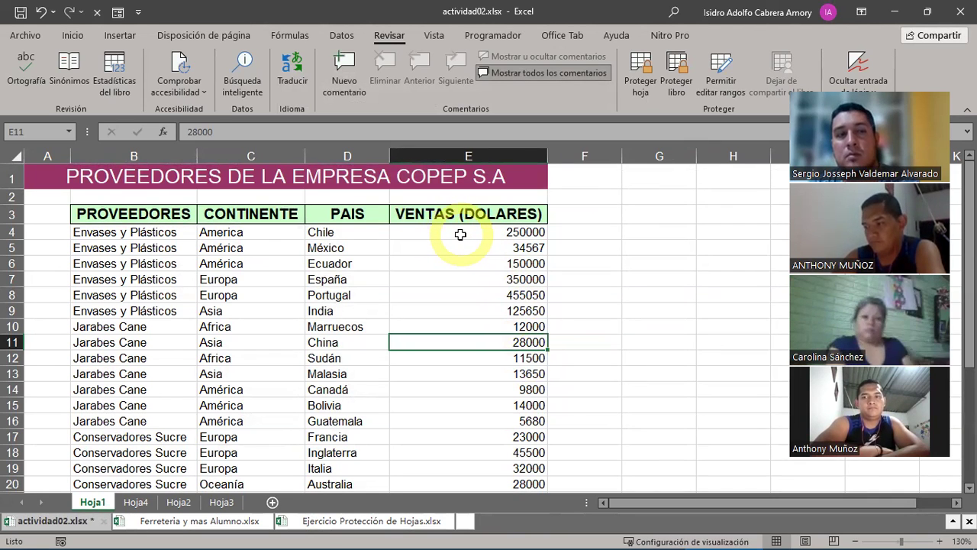
Select the VENTAS (DOLARES) sales values E4:E28 and scroll to verify the selection.
{"action": "left_click_drag", "start_coordinate": [460, 234], "coordinate": [422, 527]}
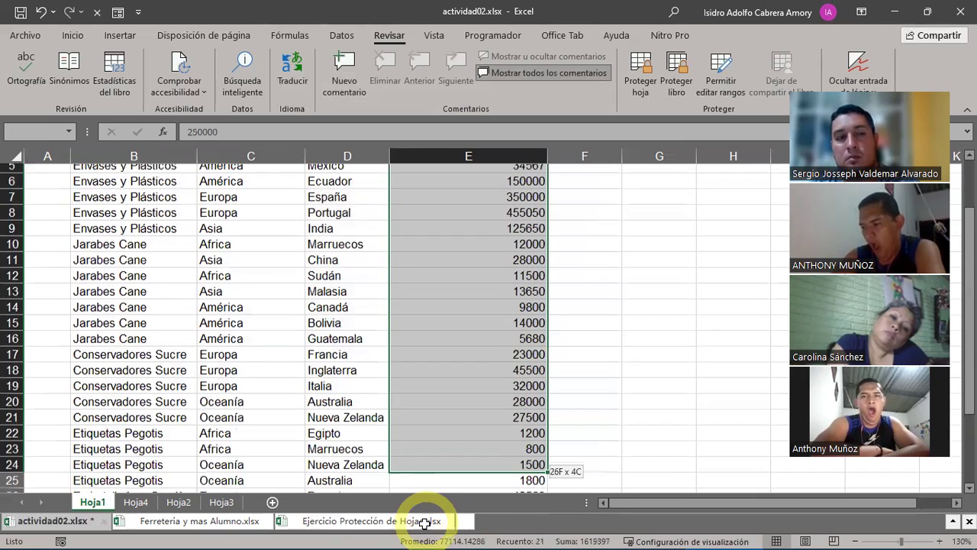
{"action": "left_click_drag", "start_coordinate": [423, 527], "coordinate": [444, 432]}
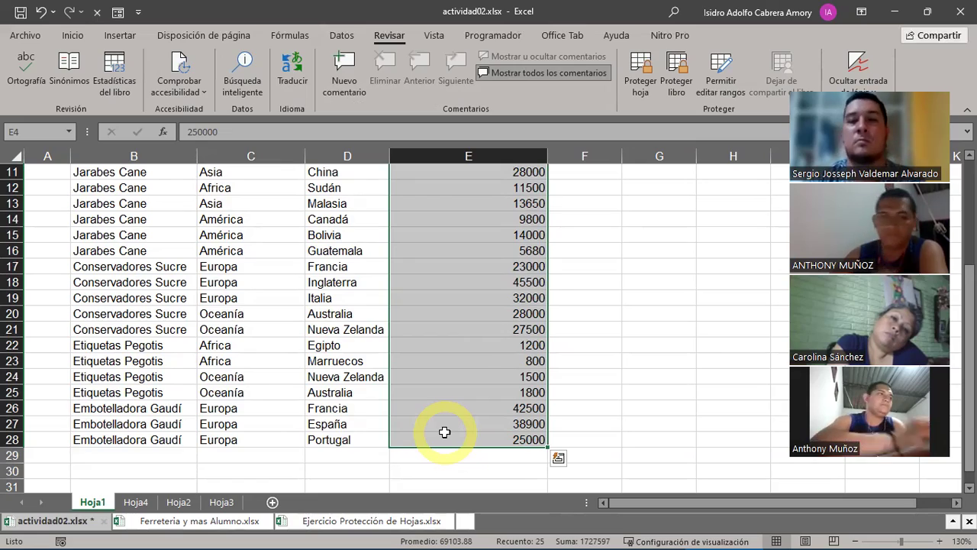
{"action": "scroll", "coordinate": [444, 432], "scroll_direction": "up", "scroll_amount": 3}
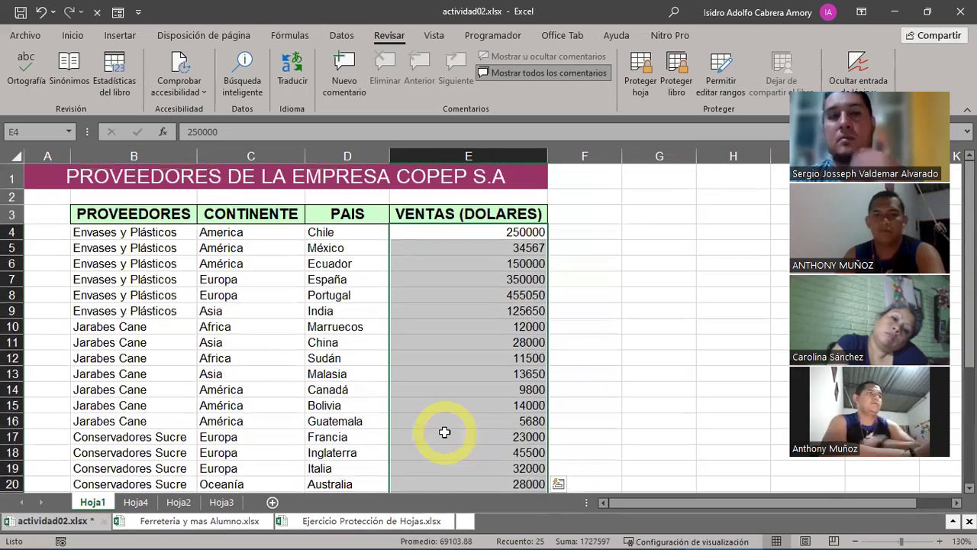
{"action": "scroll", "coordinate": [444, 432], "scroll_direction": "down", "scroll_amount": 1}
{"action": "scroll", "coordinate": [445, 432], "scroll_direction": "down", "scroll_amount": 3}
{"action": "scroll", "coordinate": [444, 432], "scroll_direction": "down", "scroll_amount": 2}
{"action": "scroll", "coordinate": [444, 433], "scroll_direction": "up", "scroll_amount": 3}
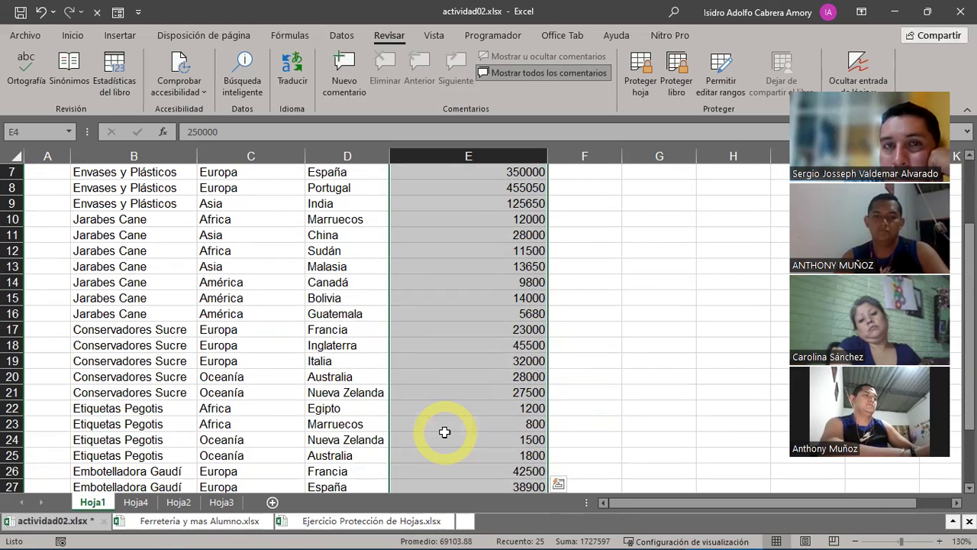
{"action": "scroll", "coordinate": [444, 432], "scroll_direction": "up", "scroll_amount": 2}
Show the Número tab of Formato de celdas for the sales values, currently General.
{"action": "key", "text": "ctrl+1"}
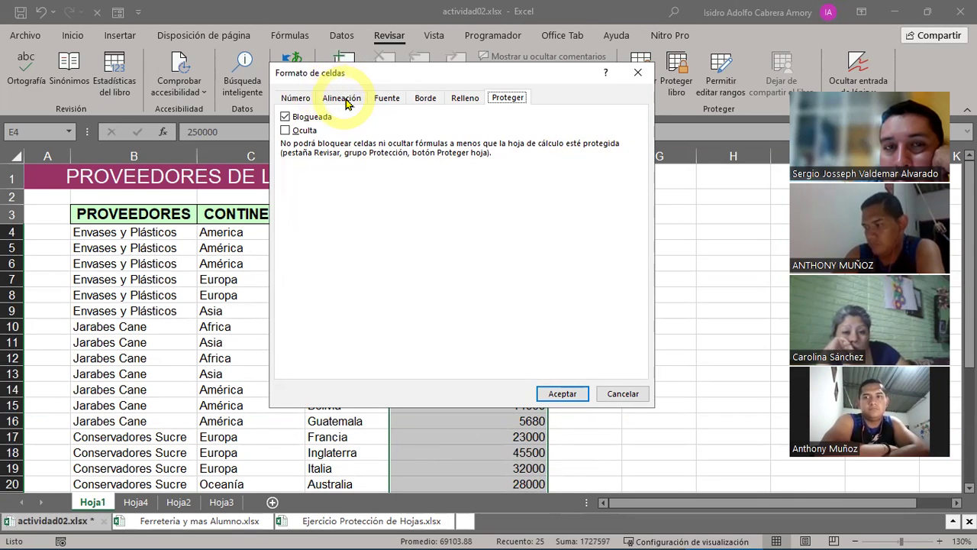
{"action": "left_click", "coordinate": [297, 100]}
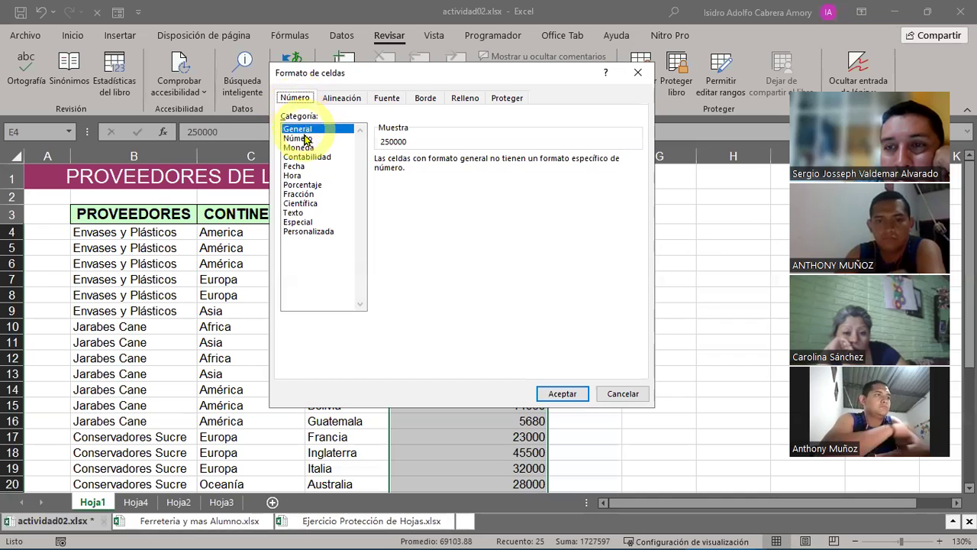
Choose the Personalizada category and move the dialog left so column E shows.
{"action": "left_click", "coordinate": [303, 232]}
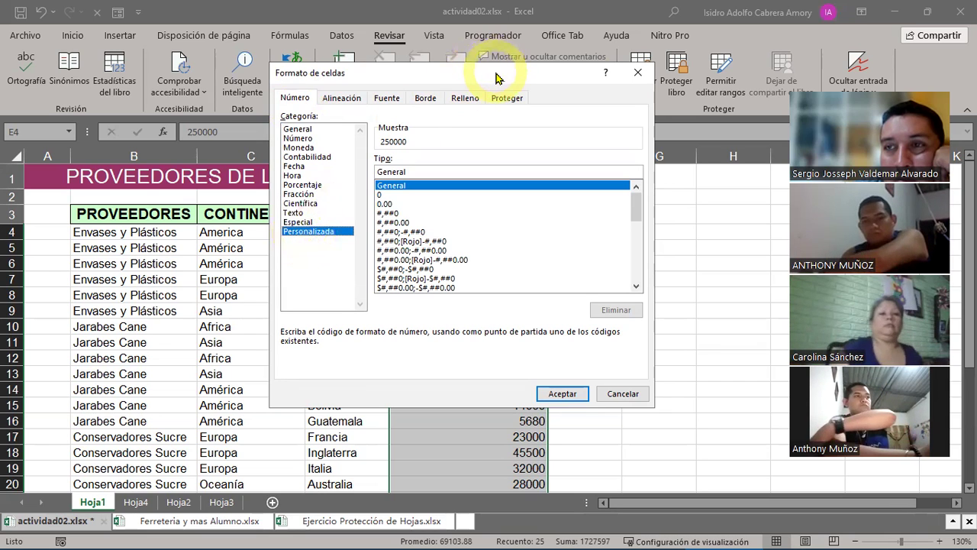
{"action": "left_click_drag", "start_coordinate": [482, 73], "coordinate": [291, 71]}
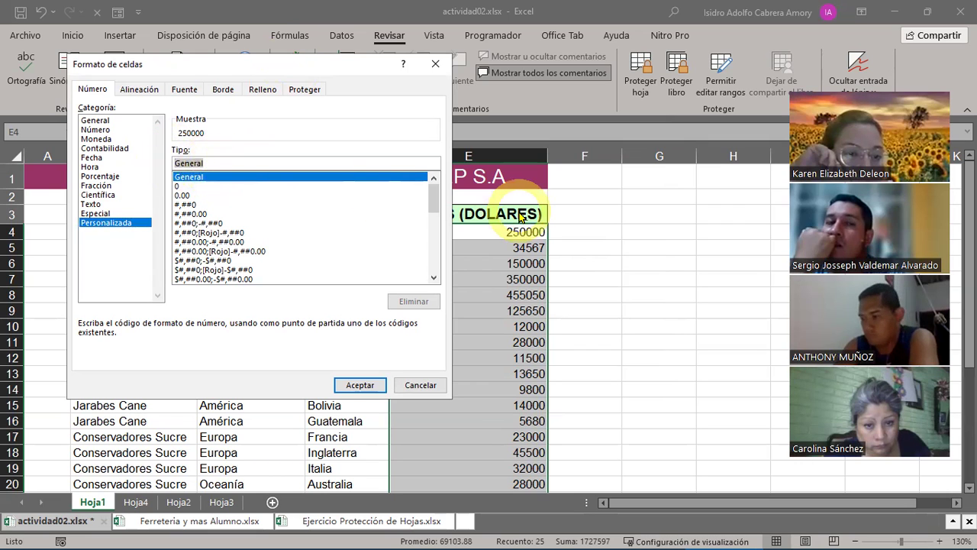
Delete the General code from the Tipo box.
{"action": "key", "text": "BackSpace"}
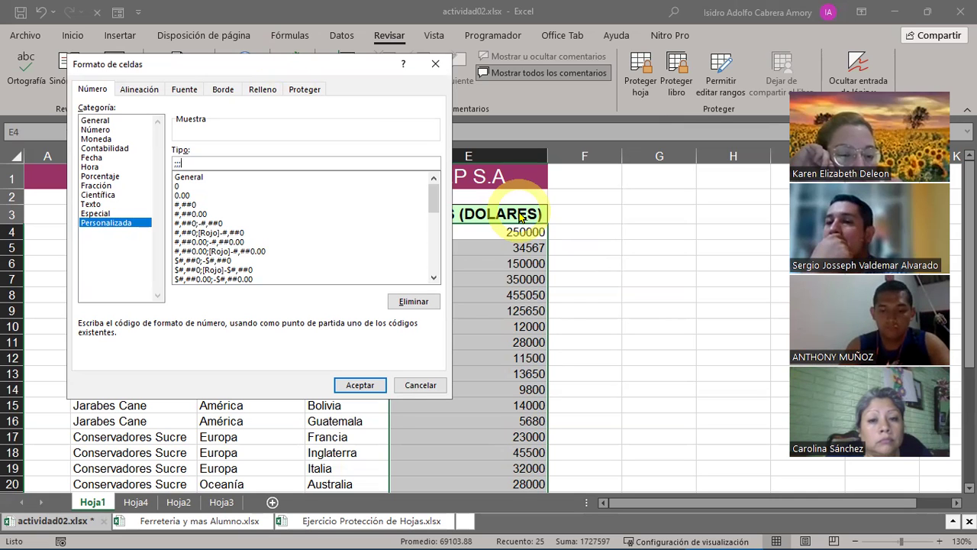
{"action": "type", "text": ";;;"}
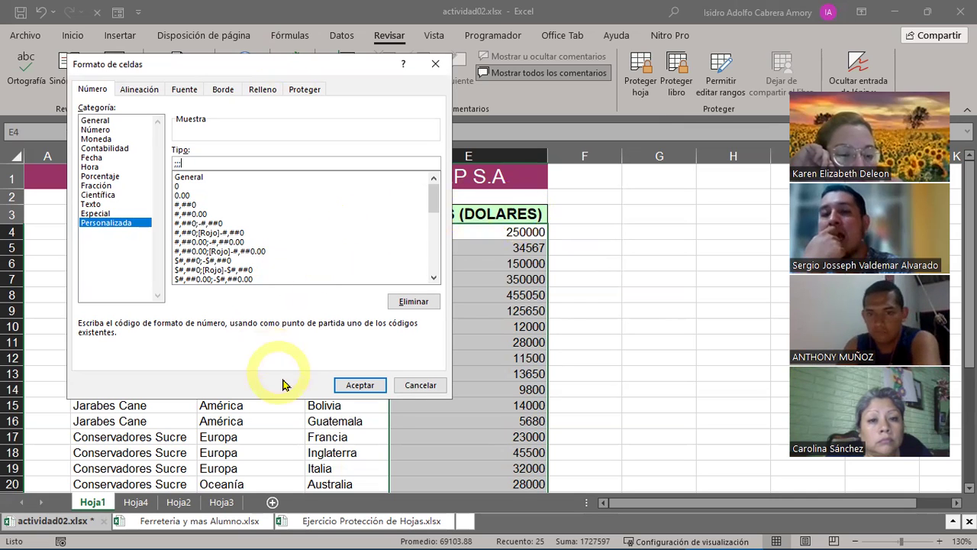
Apply the ;;; format to blank column E, then check E4 still holds 250000.
{"action": "left_click", "coordinate": [355, 385]}
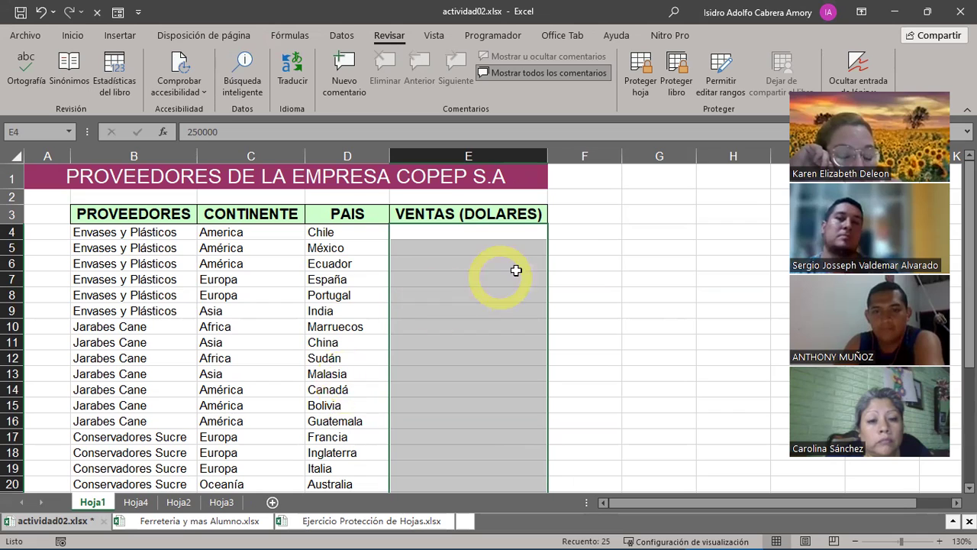
{"action": "left_click", "coordinate": [493, 231]}
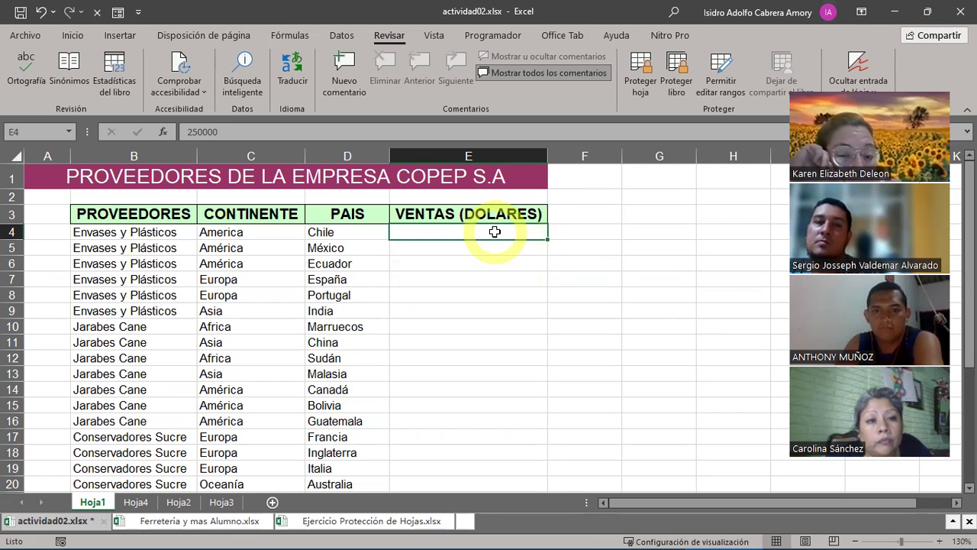
{"action": "left_click", "coordinate": [500, 249]}
{"action": "left_click", "coordinate": [508, 265]}
{"action": "left_click", "coordinate": [515, 281]}
{"action": "left_click", "coordinate": [509, 296]}
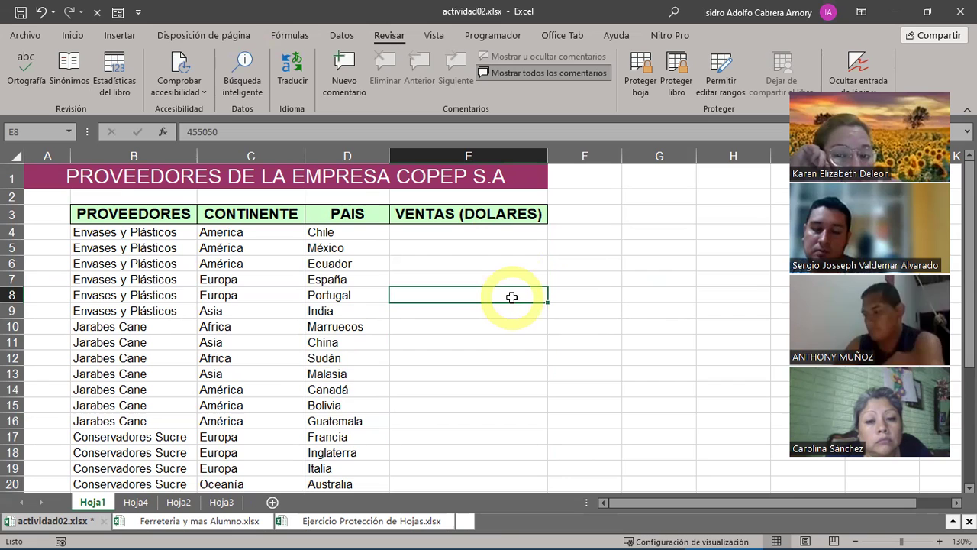
{"action": "double_click", "coordinate": [484, 231]}
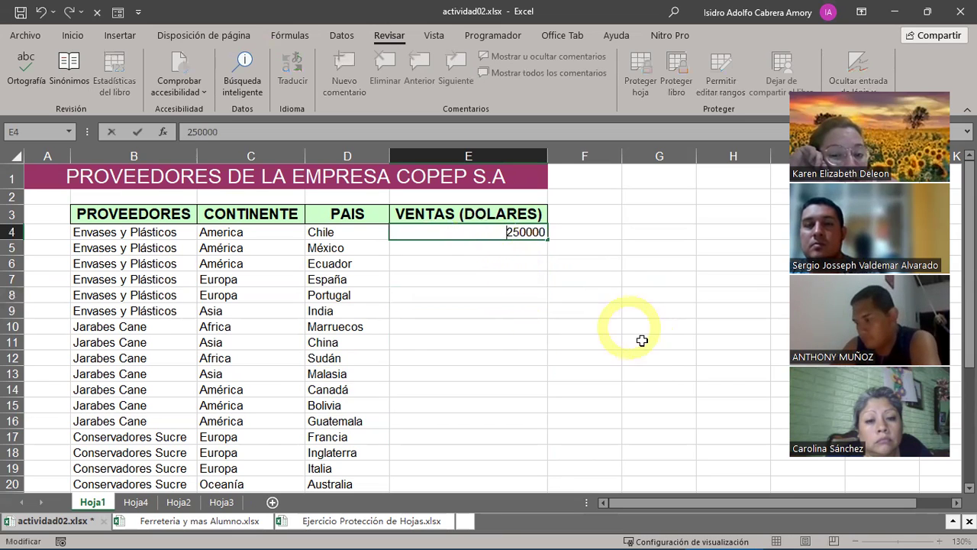
{"action": "key", "text": "Escape"}
{"action": "left_click", "coordinate": [508, 277]}
{"action": "double_click", "coordinate": [508, 276]}
{"action": "key", "text": "Escape"}
{"action": "left_click", "coordinate": [511, 311]}
{"action": "double_click", "coordinate": [512, 311]}
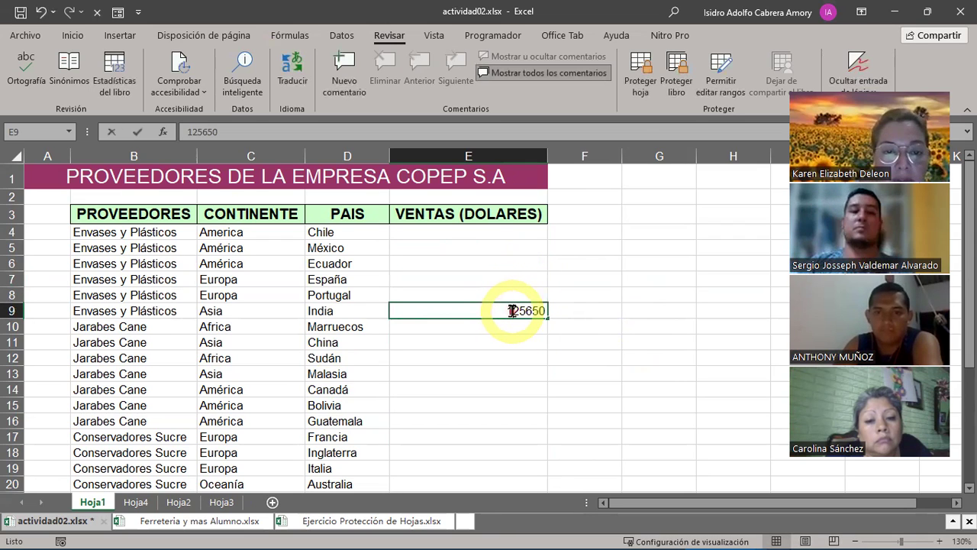
{"action": "key", "text": "Escape"}
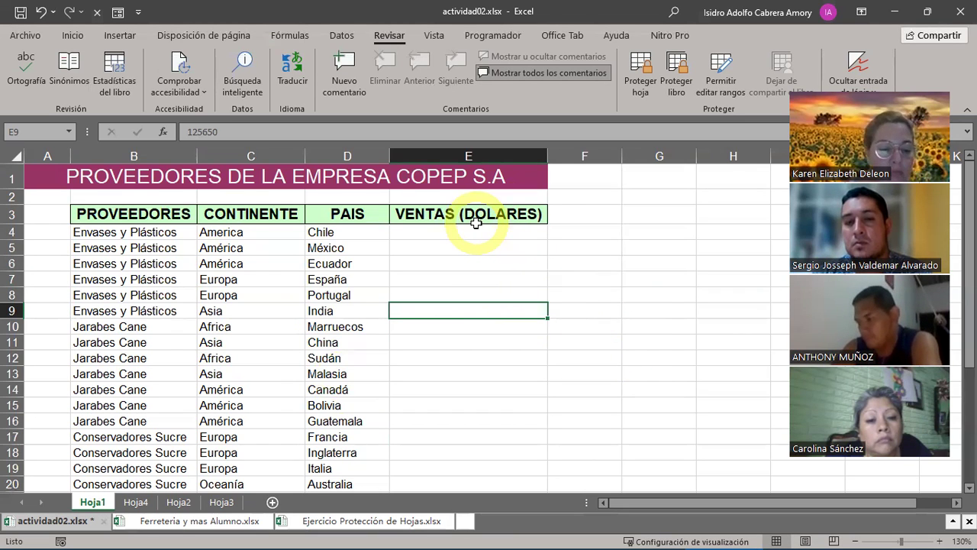
{"action": "double_click", "coordinate": [219, 133]}
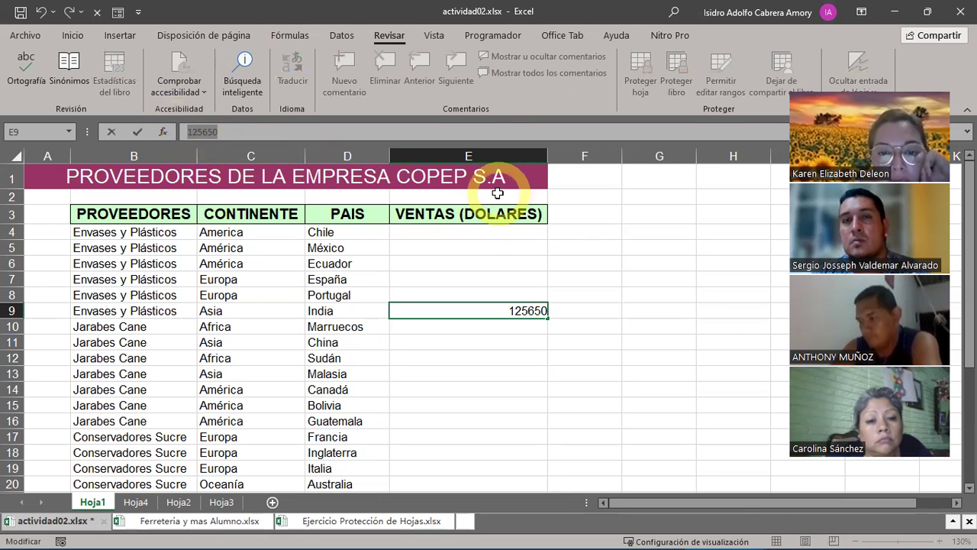
{"action": "key", "text": "Escape"}
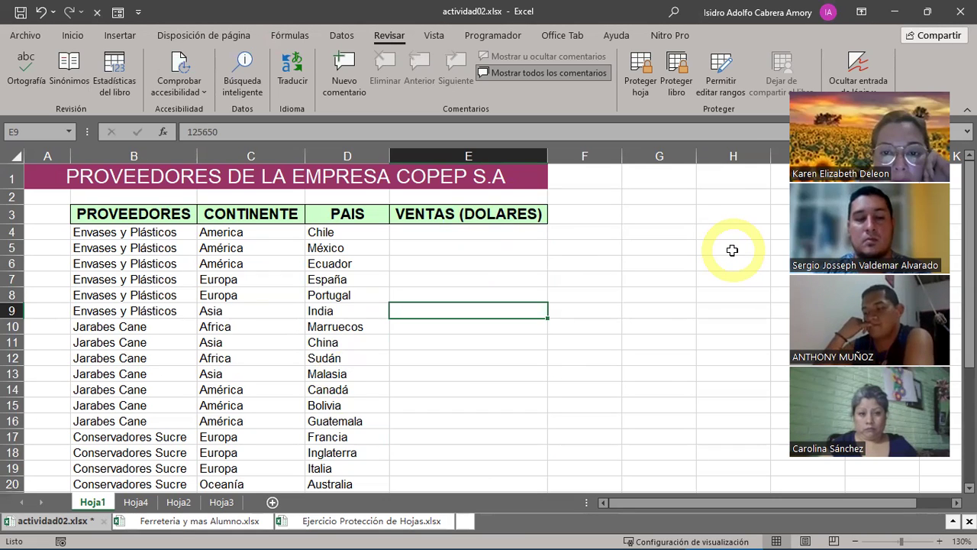
Select the sales range E4:E28 and bring up Formato de celdas showing the ;;; code.
{"action": "left_click", "coordinate": [467, 233]}
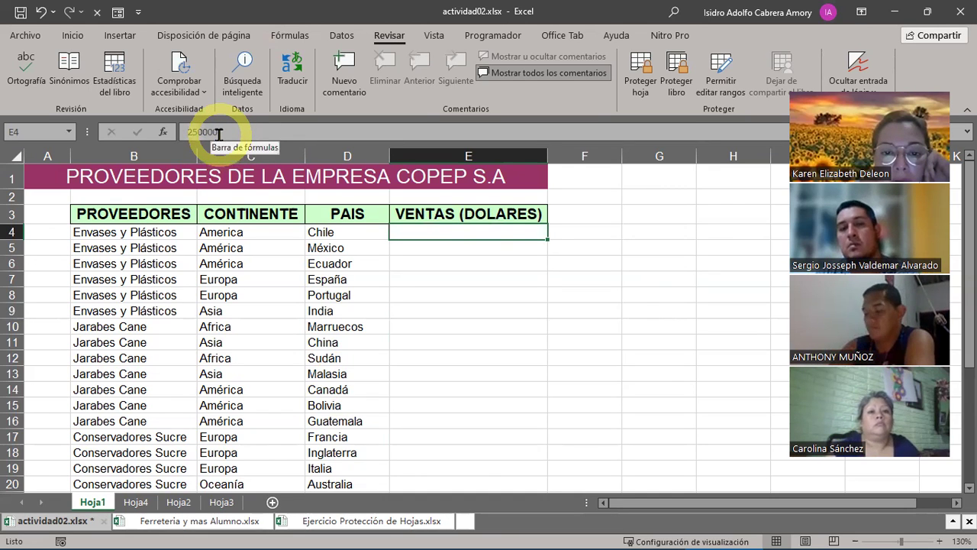
{"action": "left_click_drag", "start_coordinate": [498, 231], "coordinate": [496, 529]}
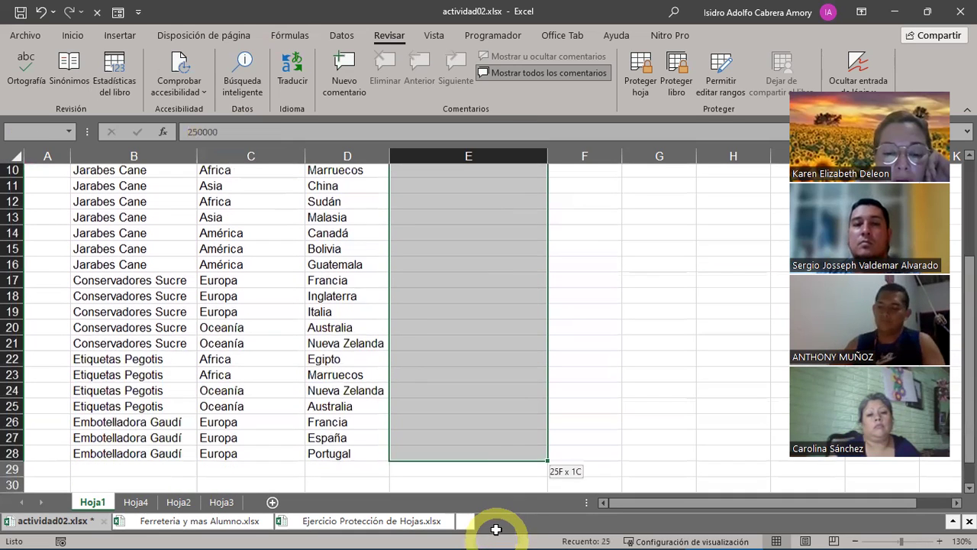
{"action": "left_click_drag", "start_coordinate": [496, 529], "coordinate": [486, 425]}
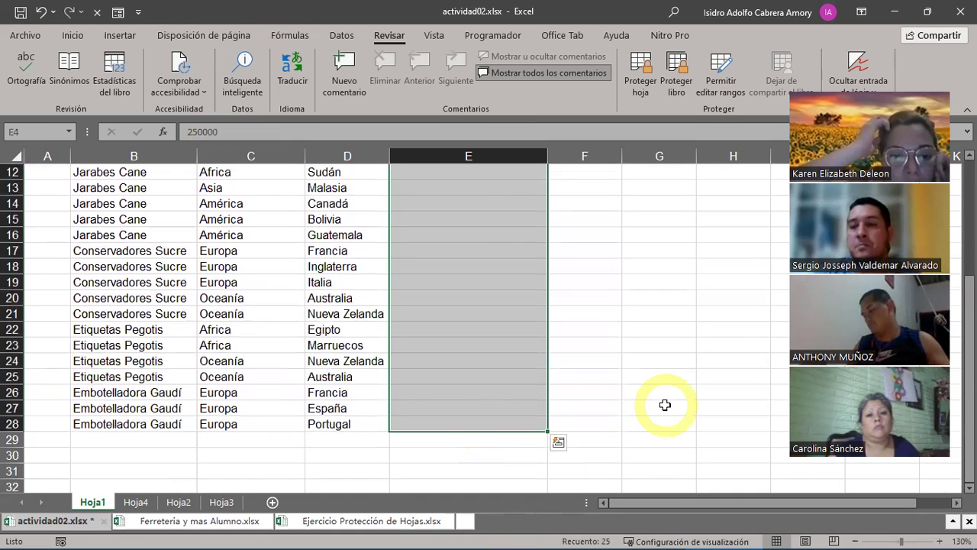
{"action": "key", "text": "ctrl+1"}
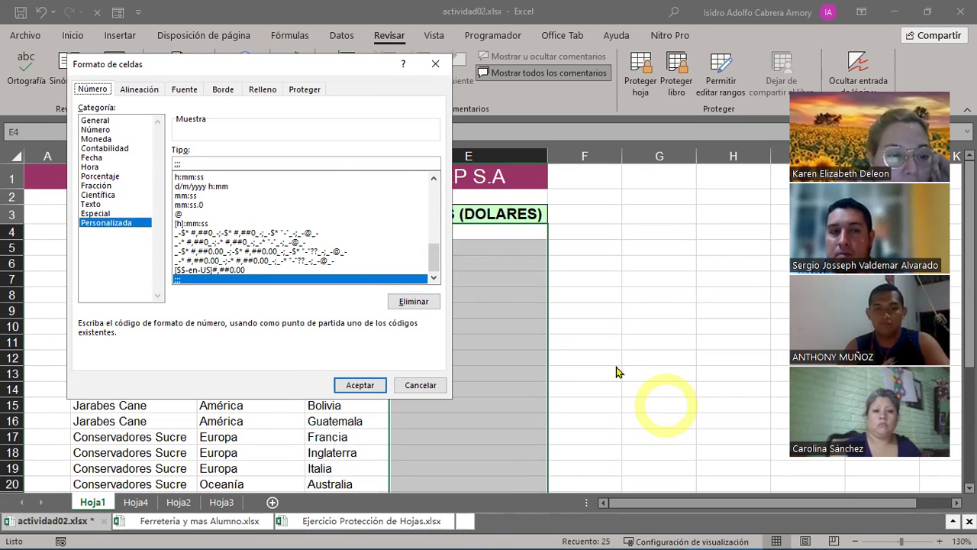
Turn on Oculta alongside Bloqueada for sales cells E4:E28 and apply it.
{"action": "left_click", "coordinate": [304, 90]}
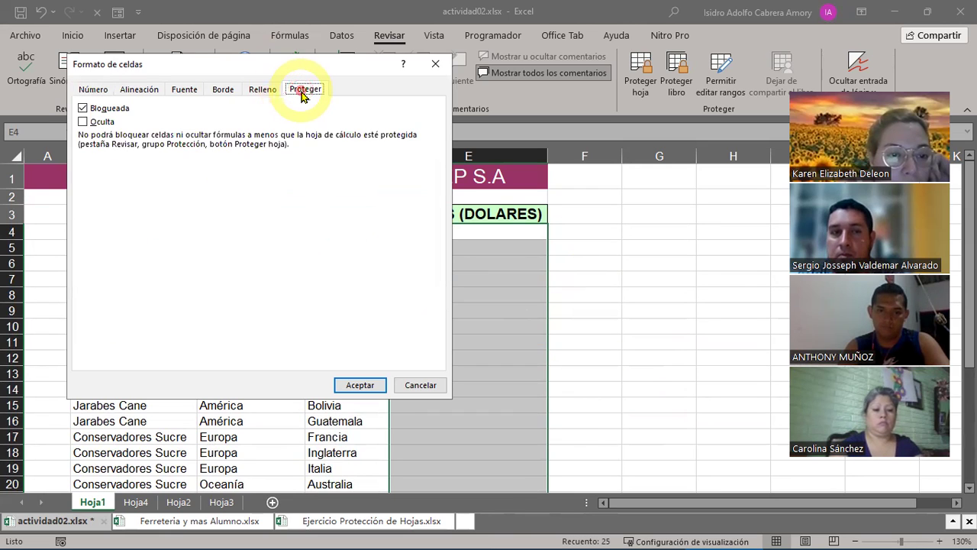
{"action": "left_click", "coordinate": [83, 123]}
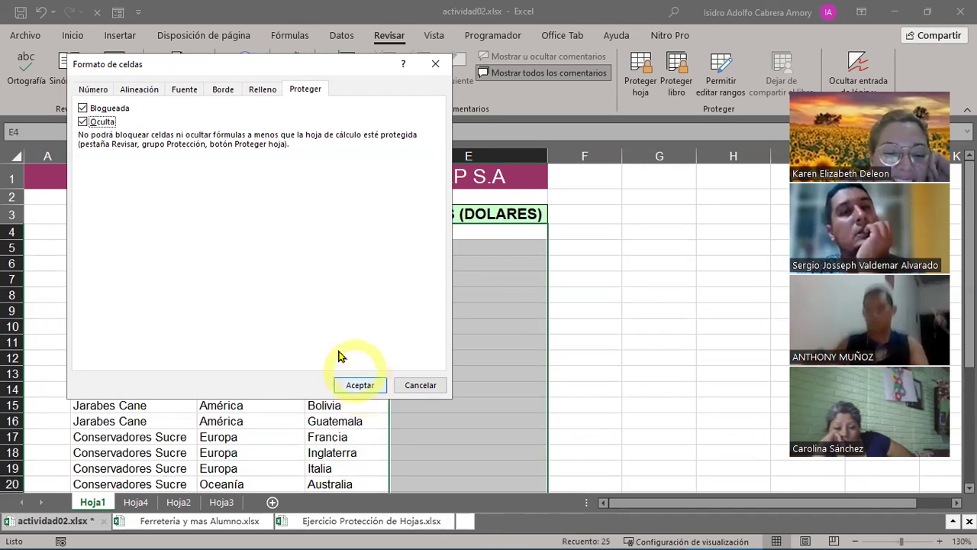
{"action": "left_click", "coordinate": [356, 387]}
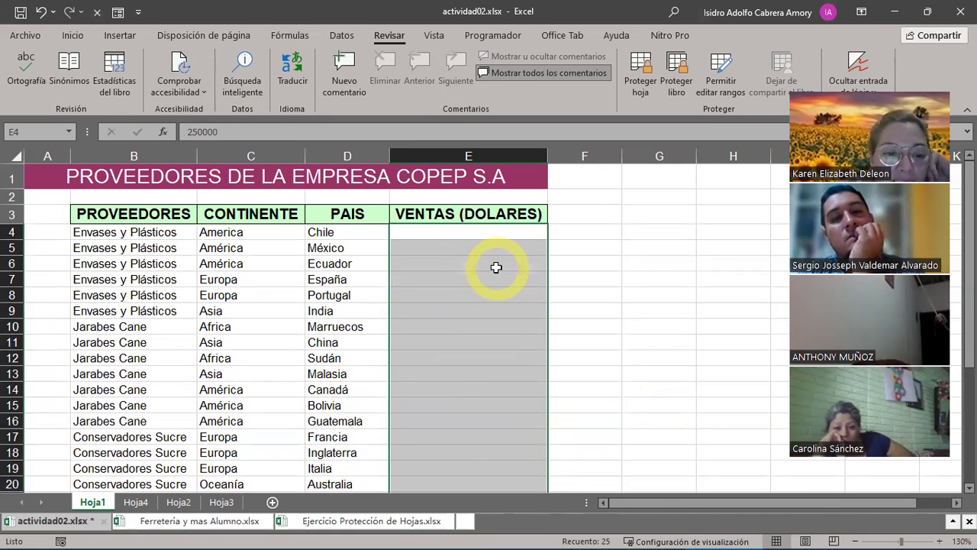
{"action": "left_click", "coordinate": [462, 236]}
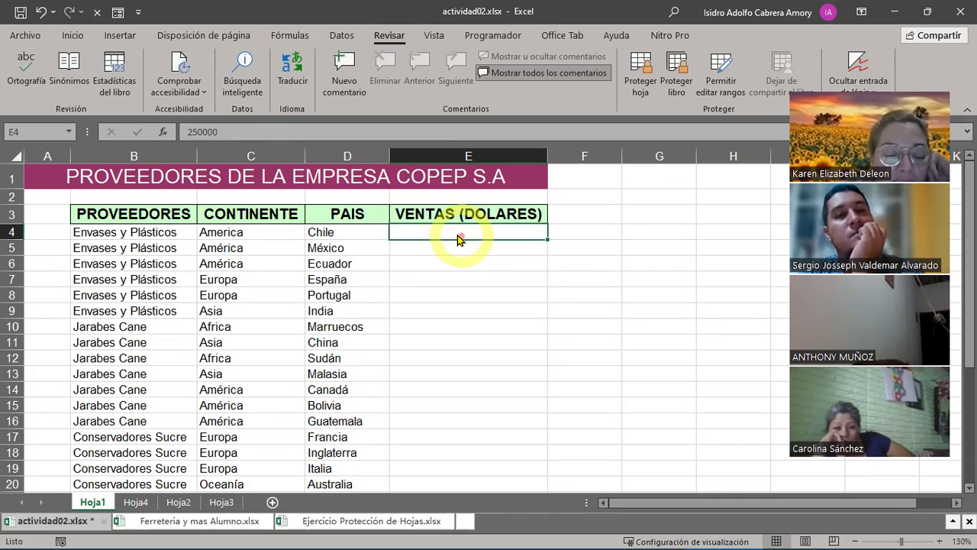
{"action": "left_click", "coordinate": [232, 131]}
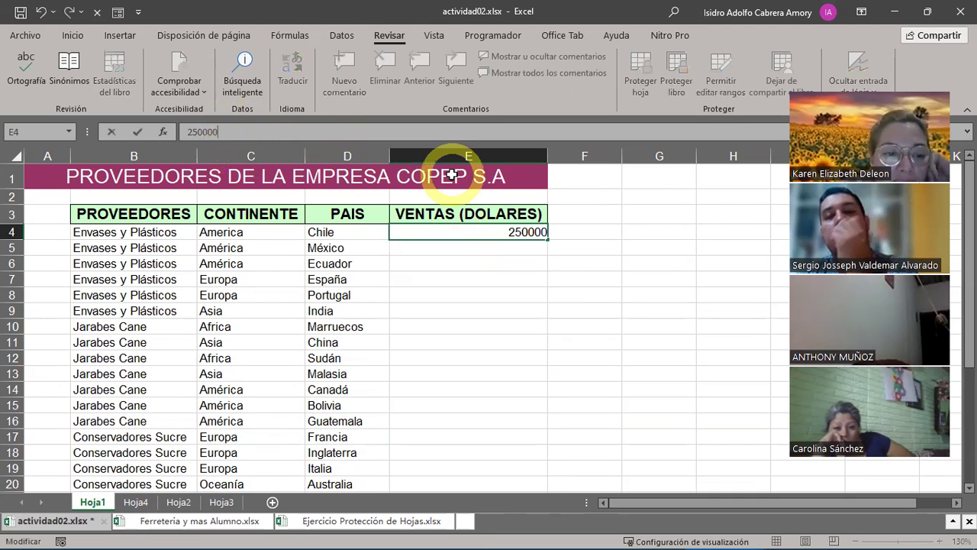
{"action": "key", "text": "Escape"}
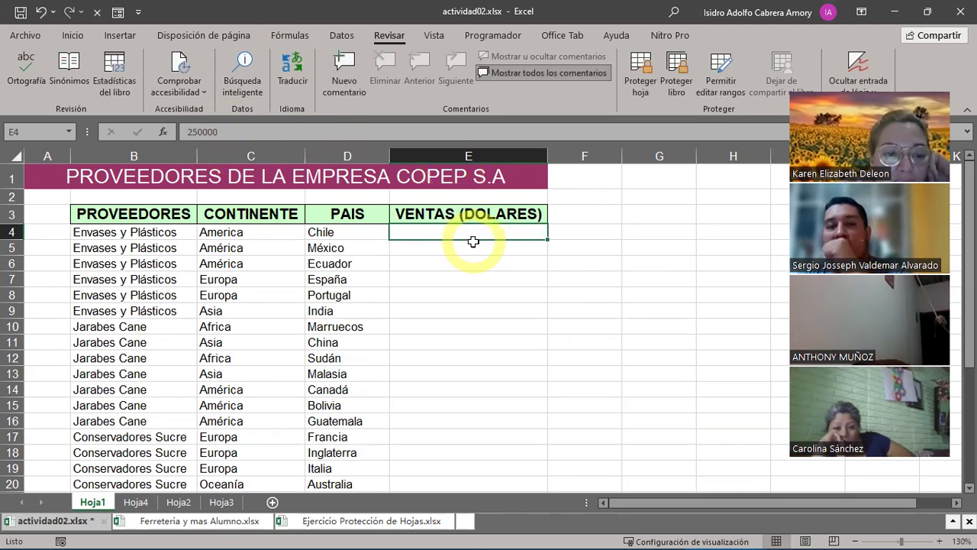
{"action": "left_click_drag", "start_coordinate": [464, 231], "coordinate": [481, 520]}
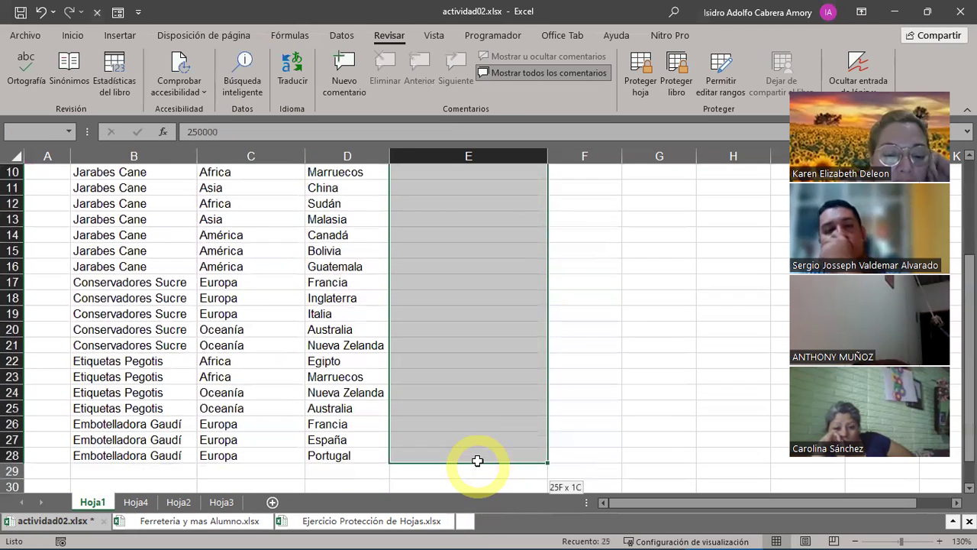
{"action": "left_click_drag", "start_coordinate": [481, 519], "coordinate": [479, 447]}
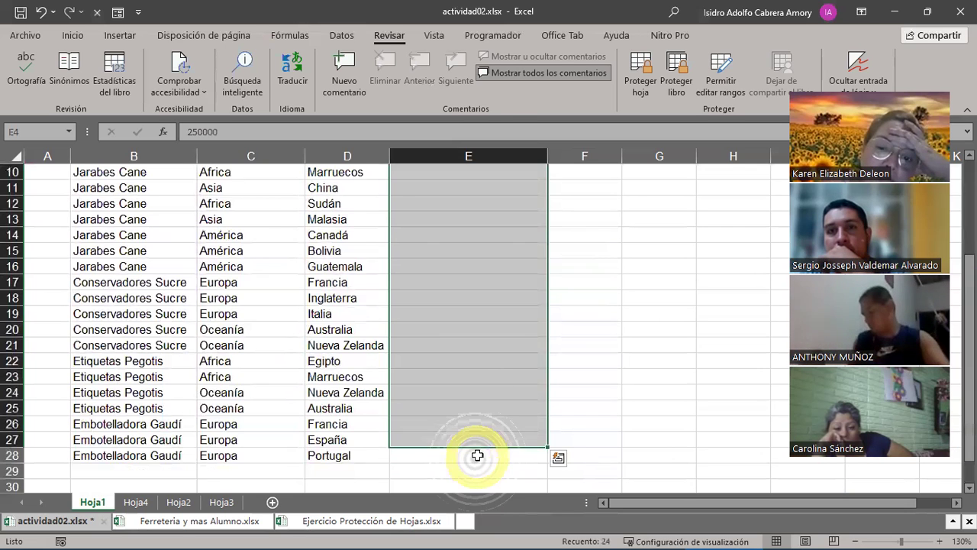
{"action": "left_click", "coordinate": [475, 456], "text": "shift"}
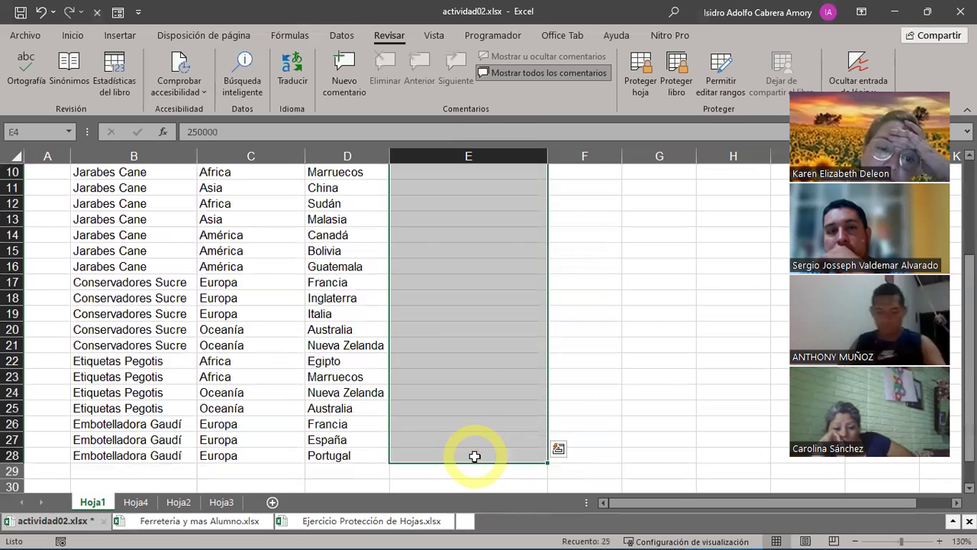
Protect Hoja1 with a password, re-entering it in Confirmar contraseña.
{"action": "left_click", "coordinate": [641, 88]}
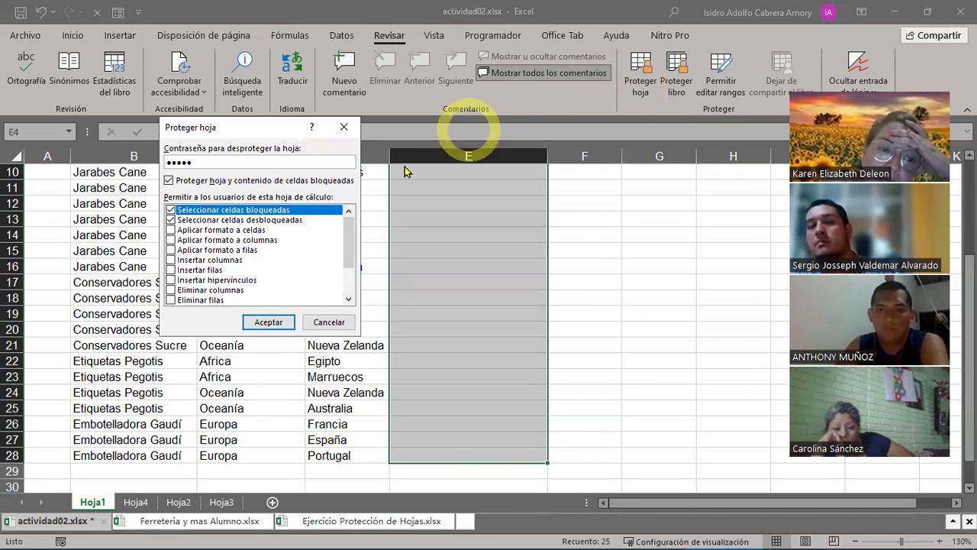
{"action": "left_click", "coordinate": [268, 323]}
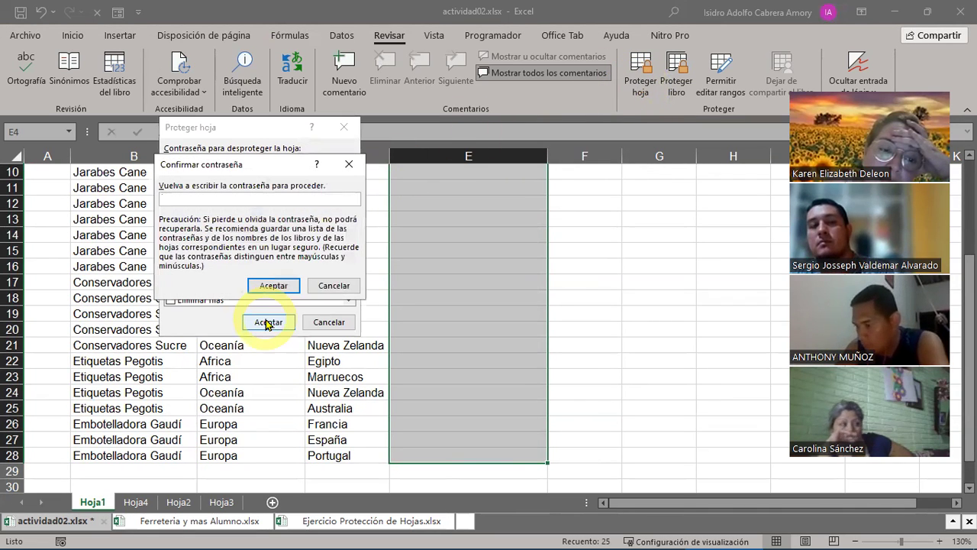
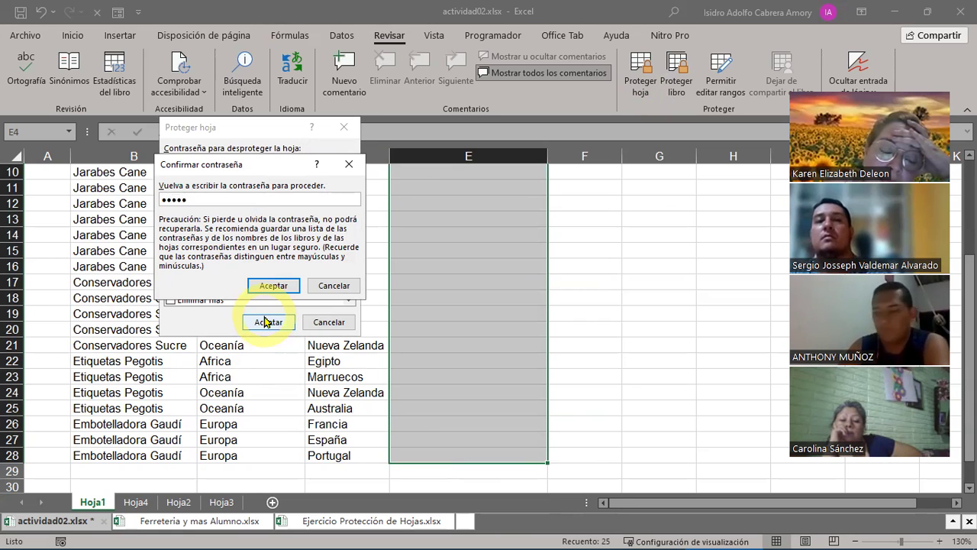
{"action": "left_click", "coordinate": [272, 285]}
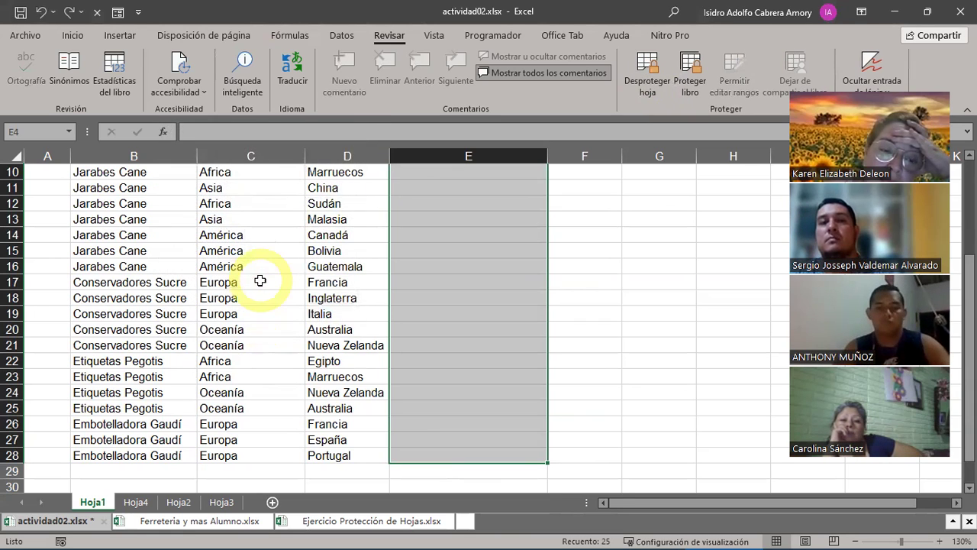
{"action": "left_click", "coordinate": [484, 313]}
{"action": "scroll", "coordinate": [484, 308], "scroll_direction": "up", "scroll_amount": 3}
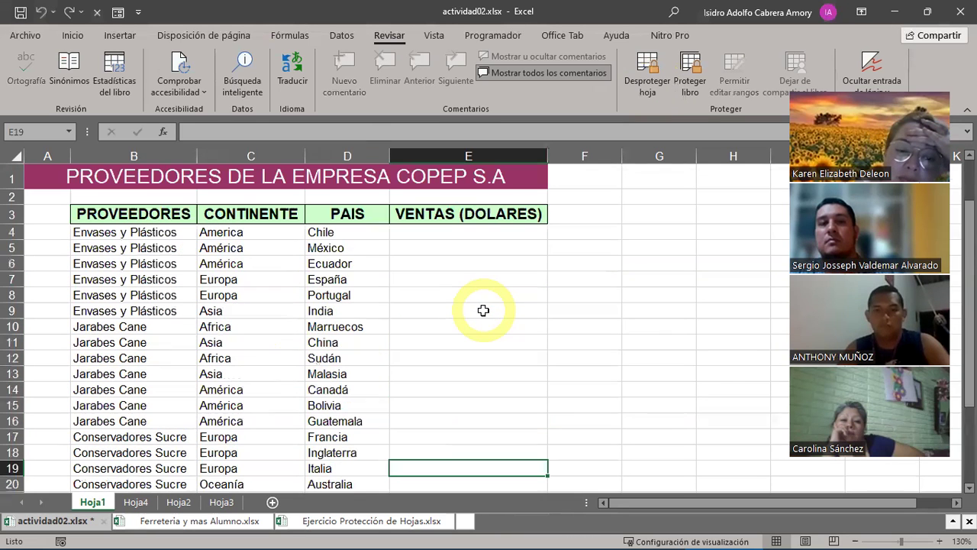
{"action": "double_click", "coordinate": [484, 234]}
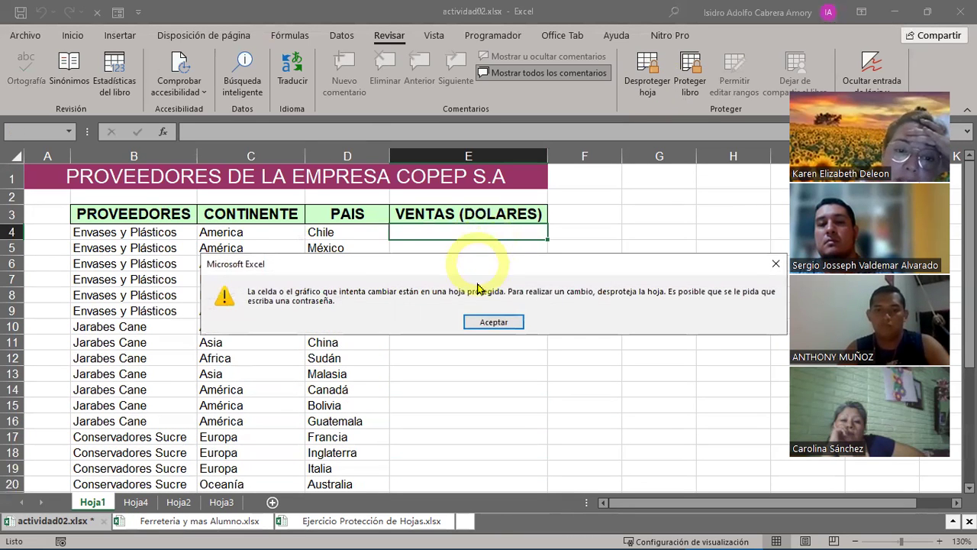
{"action": "left_click", "coordinate": [496, 321]}
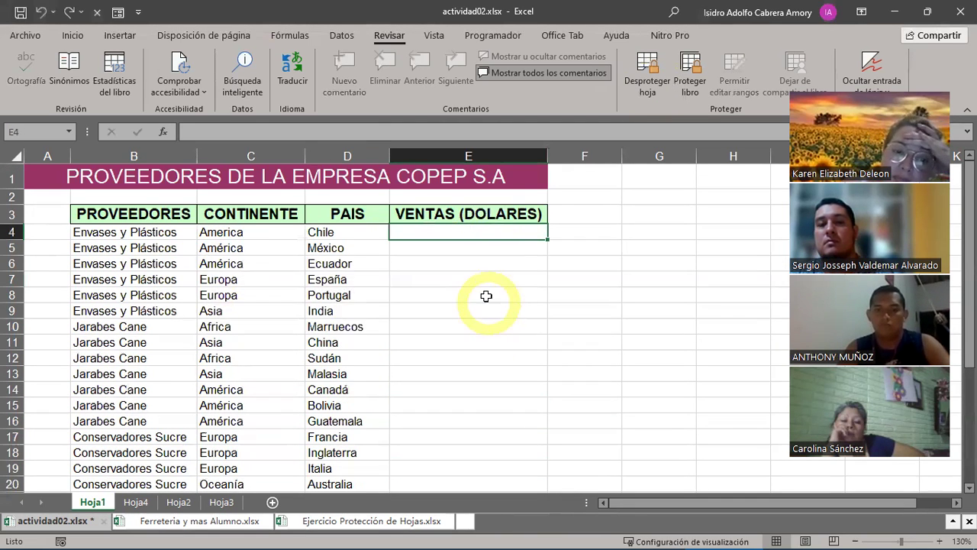
{"action": "double_click", "coordinate": [457, 234]}
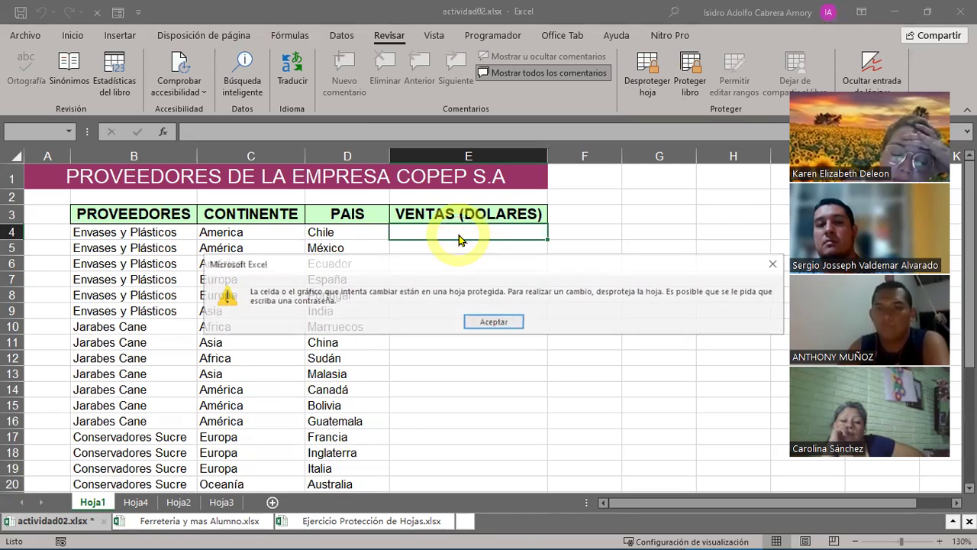
{"action": "left_click", "coordinate": [491, 321]}
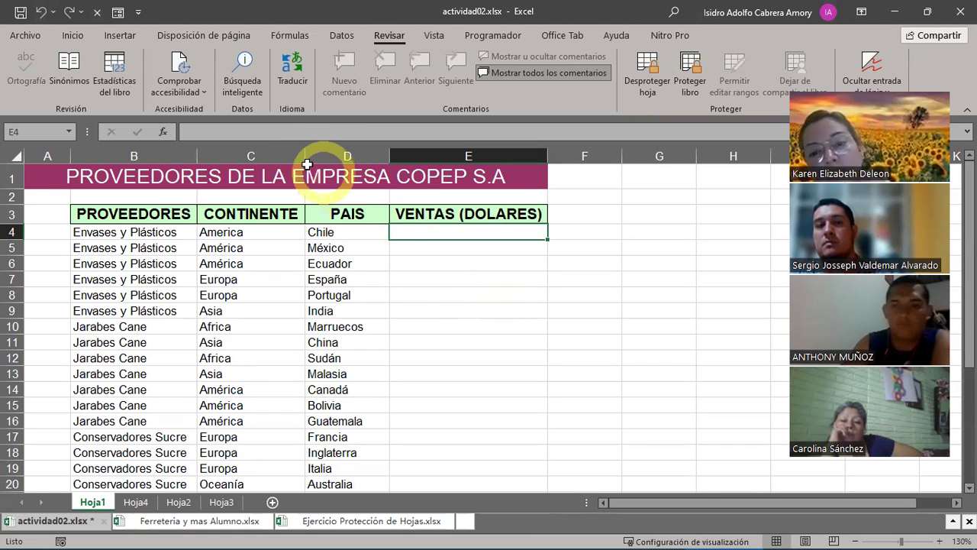
{"action": "left_click", "coordinate": [244, 131]}
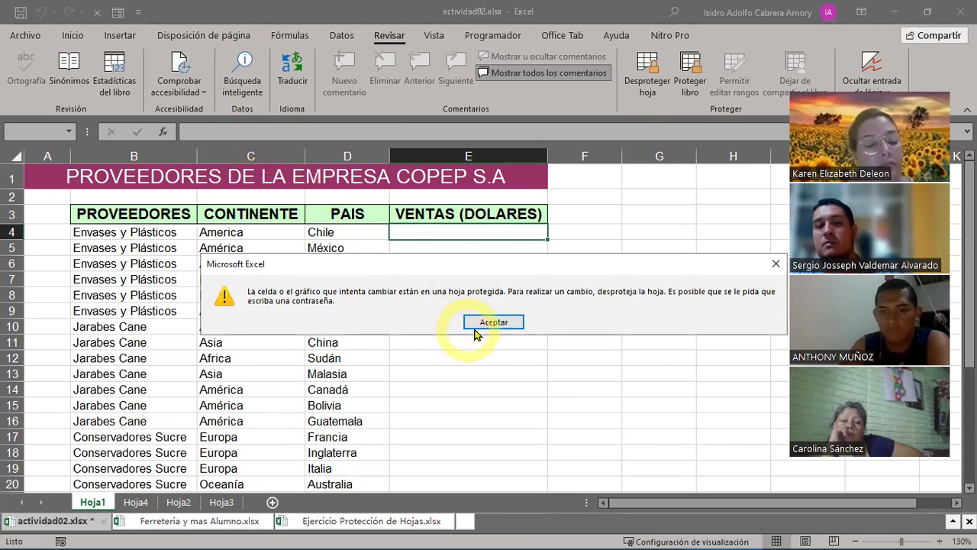
{"action": "left_click", "coordinate": [483, 321]}
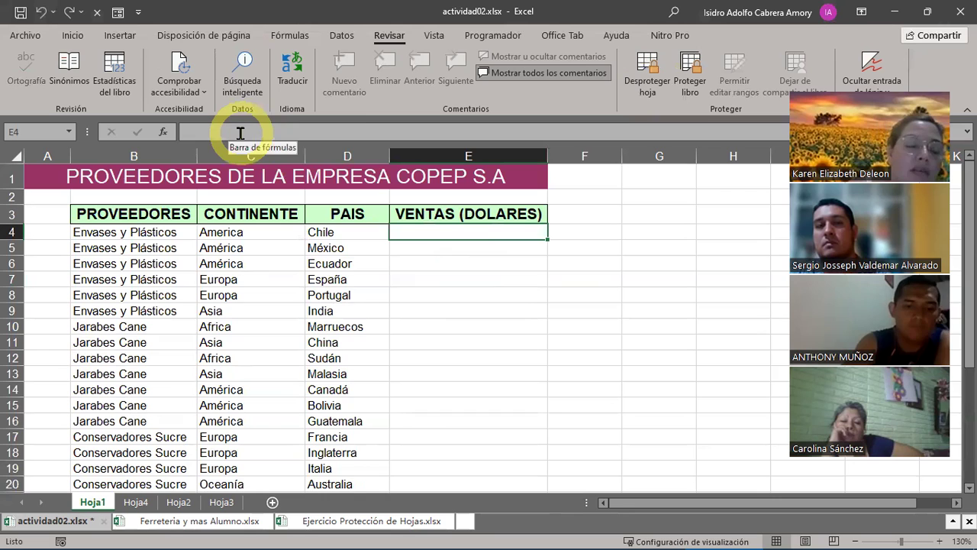